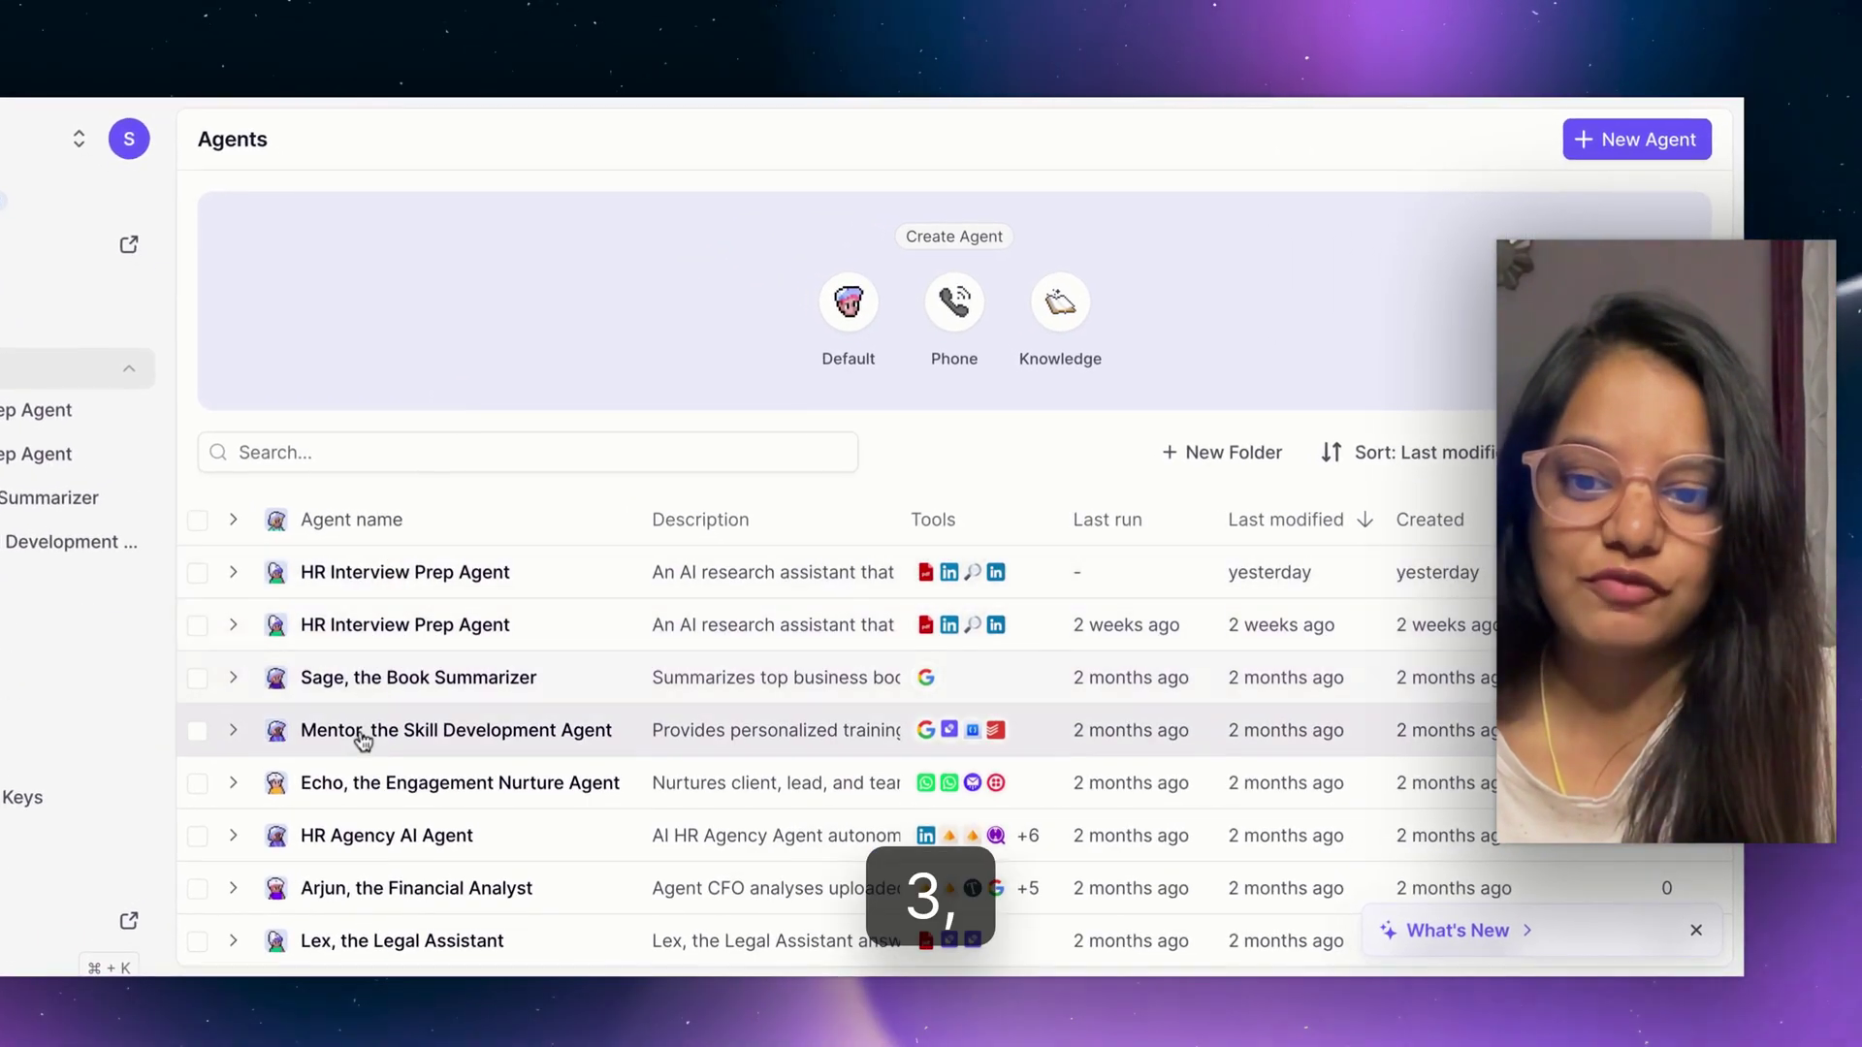
Collapse and re-expand the saved agents list in the sidebar, then reveal the More sections.
scroll(364, 890, down, 1)
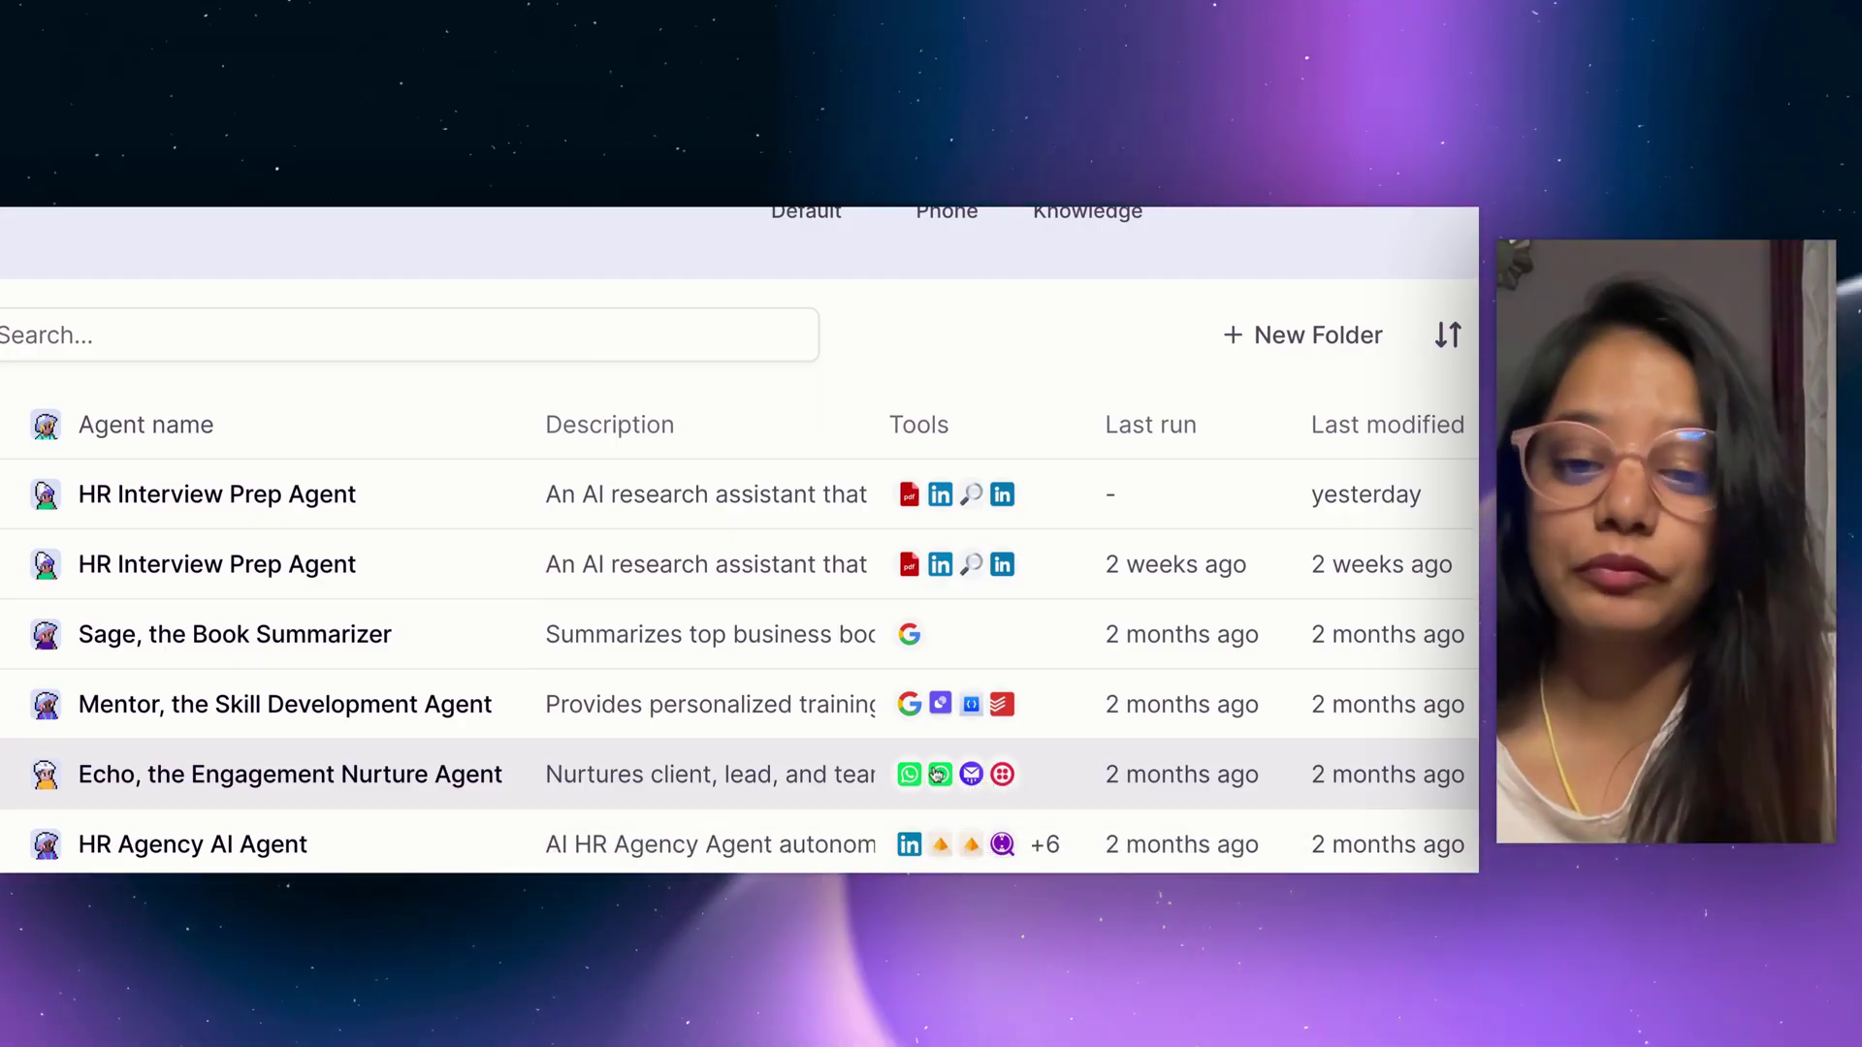
scroll(936, 774, down, 3)
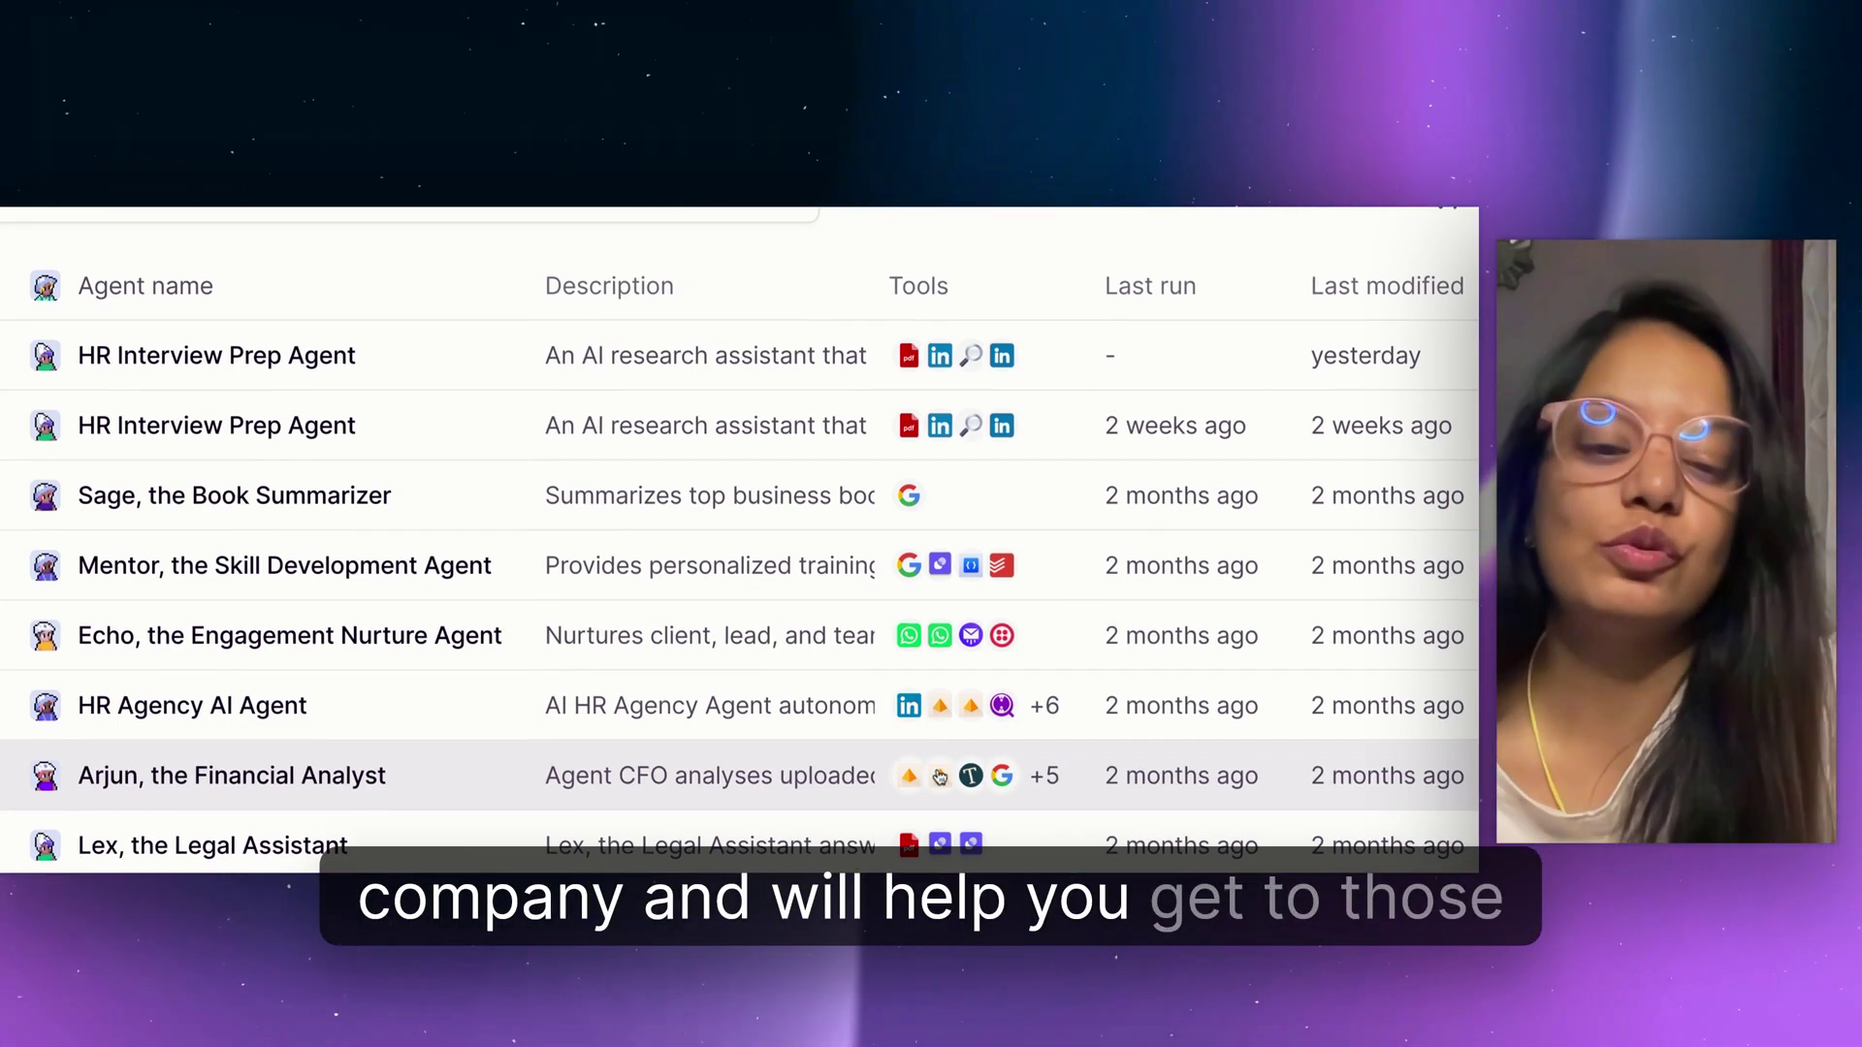
scroll(940, 775, down, 2)
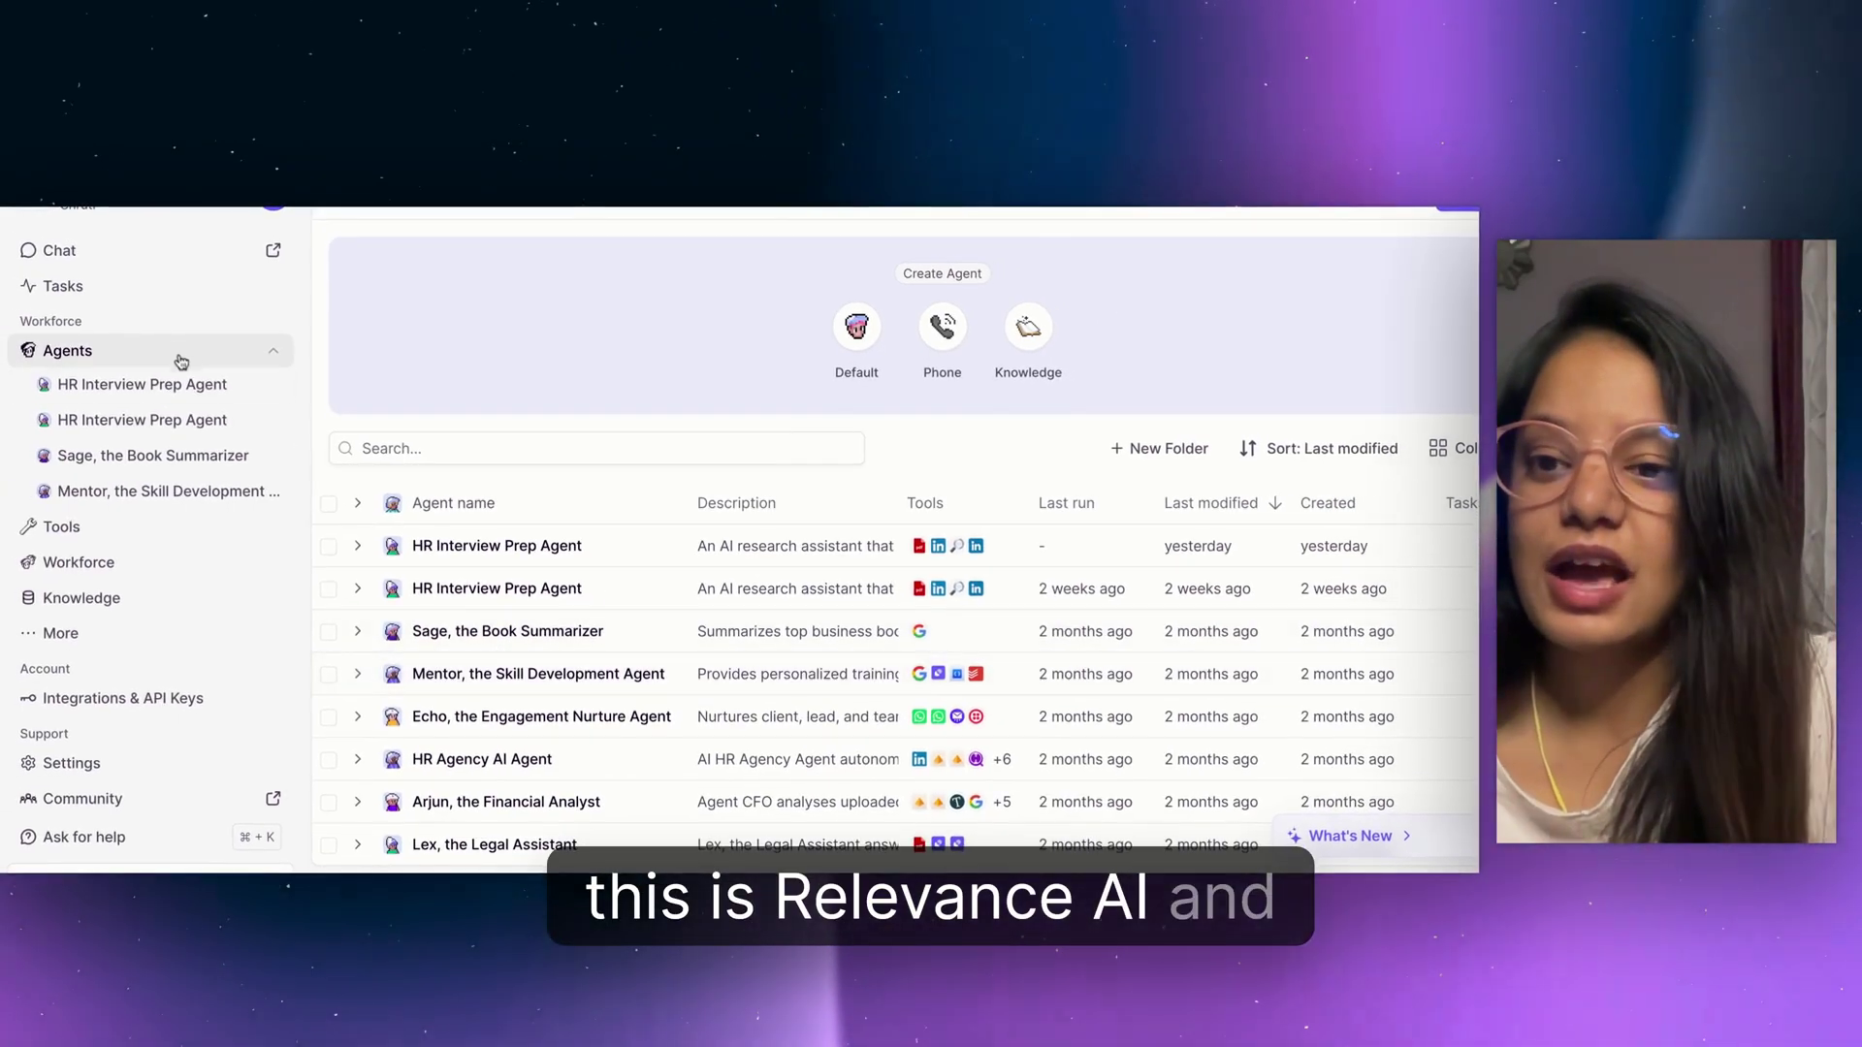
click(255, 345)
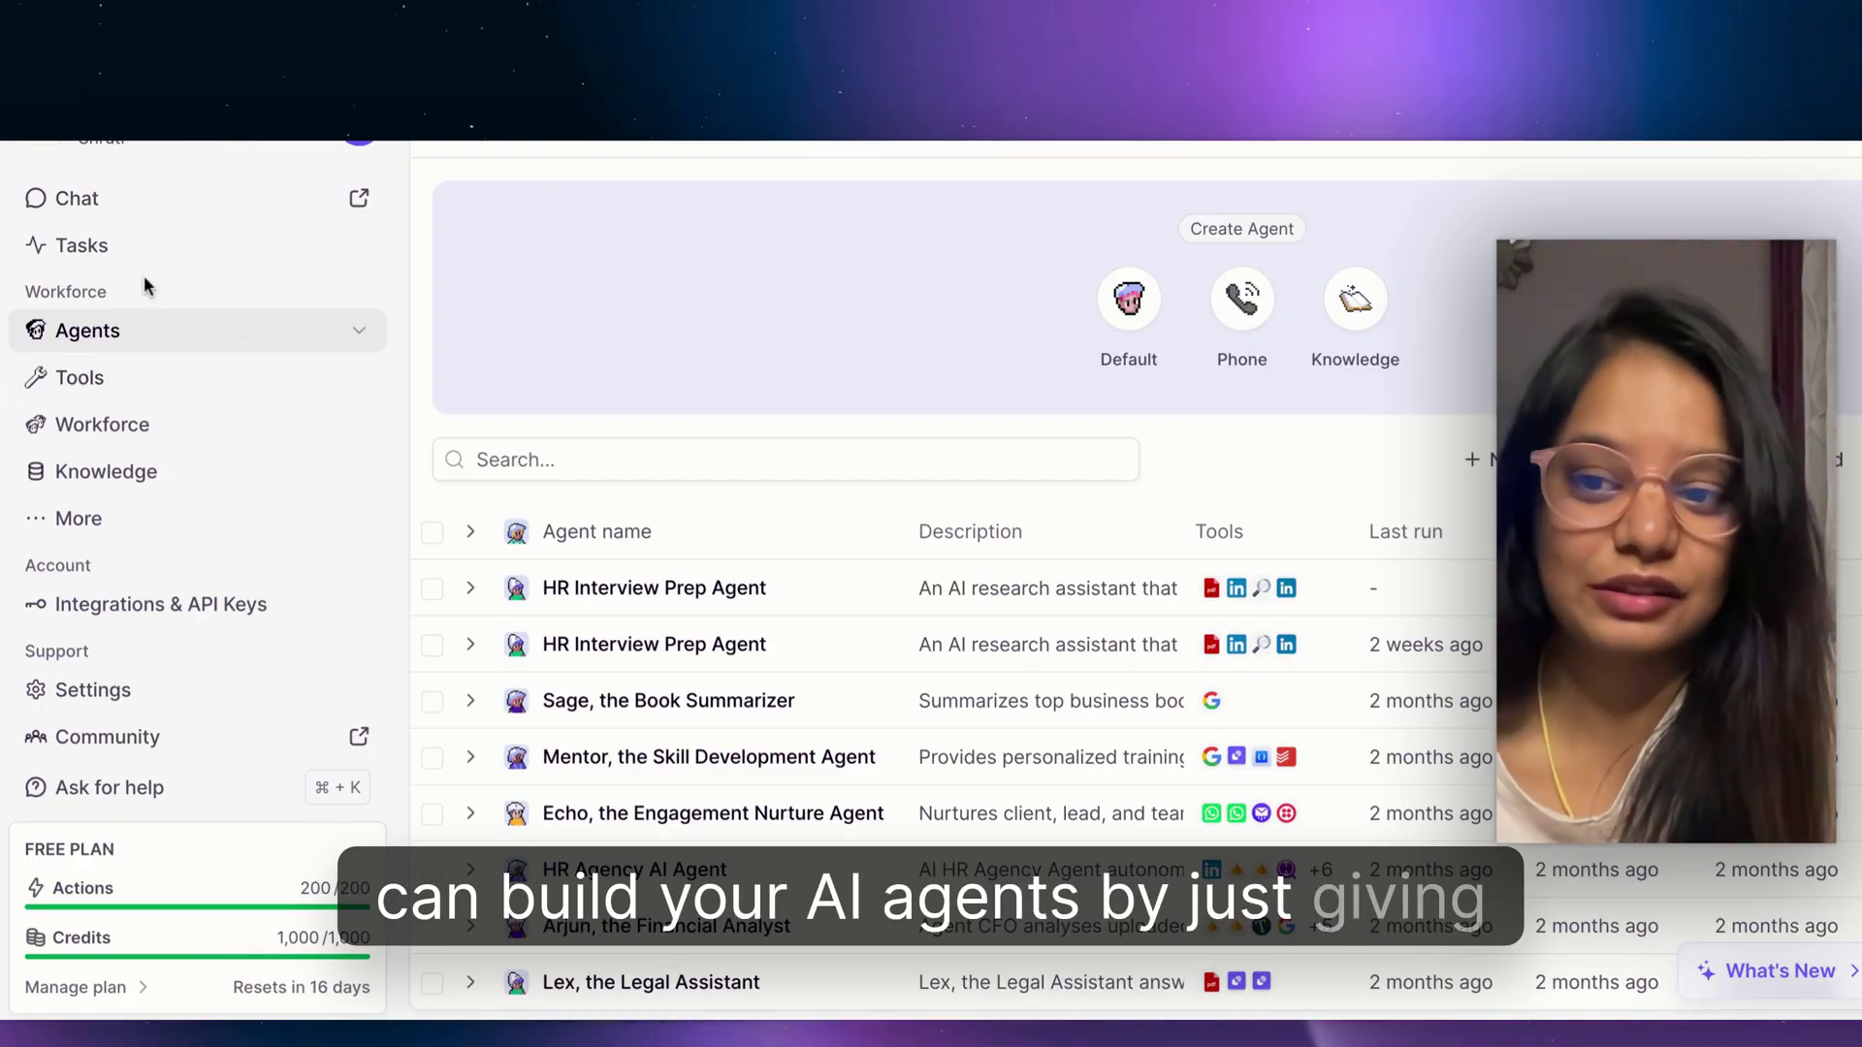
scroll(183, 582, down, 1)
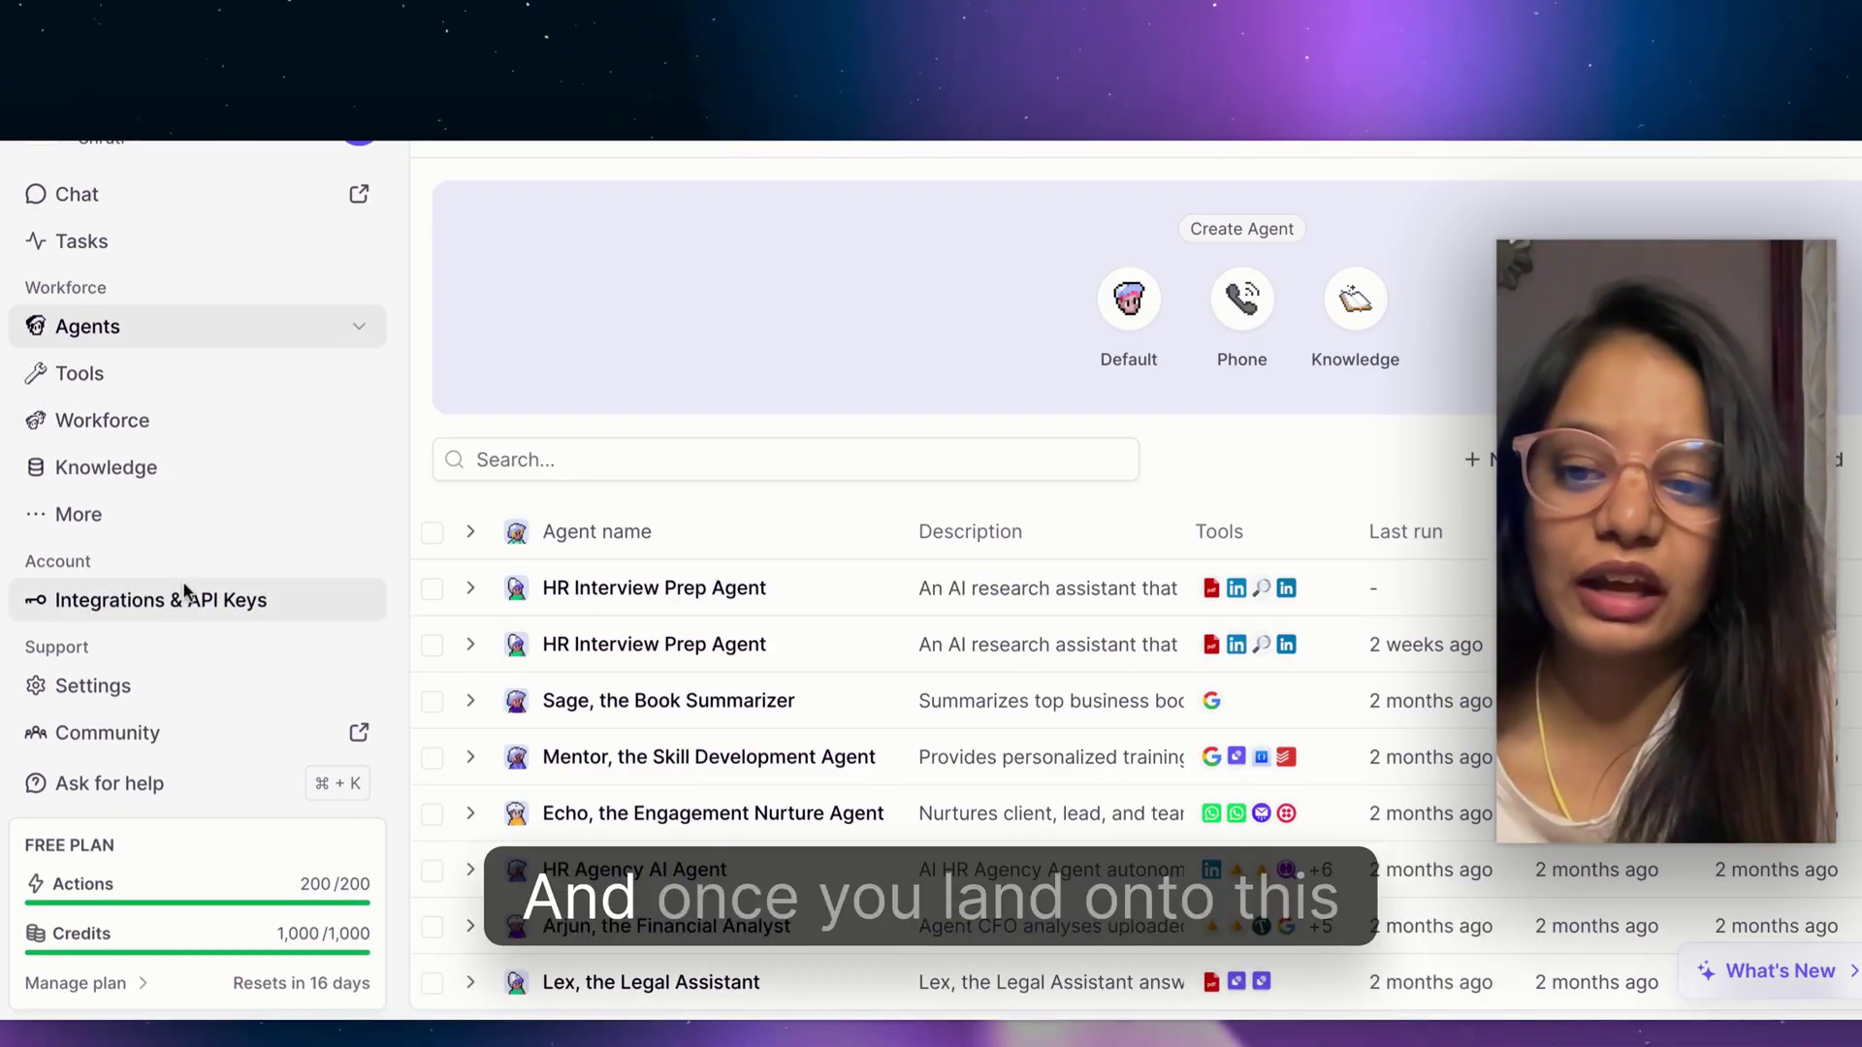
scroll(184, 590, up, 1)
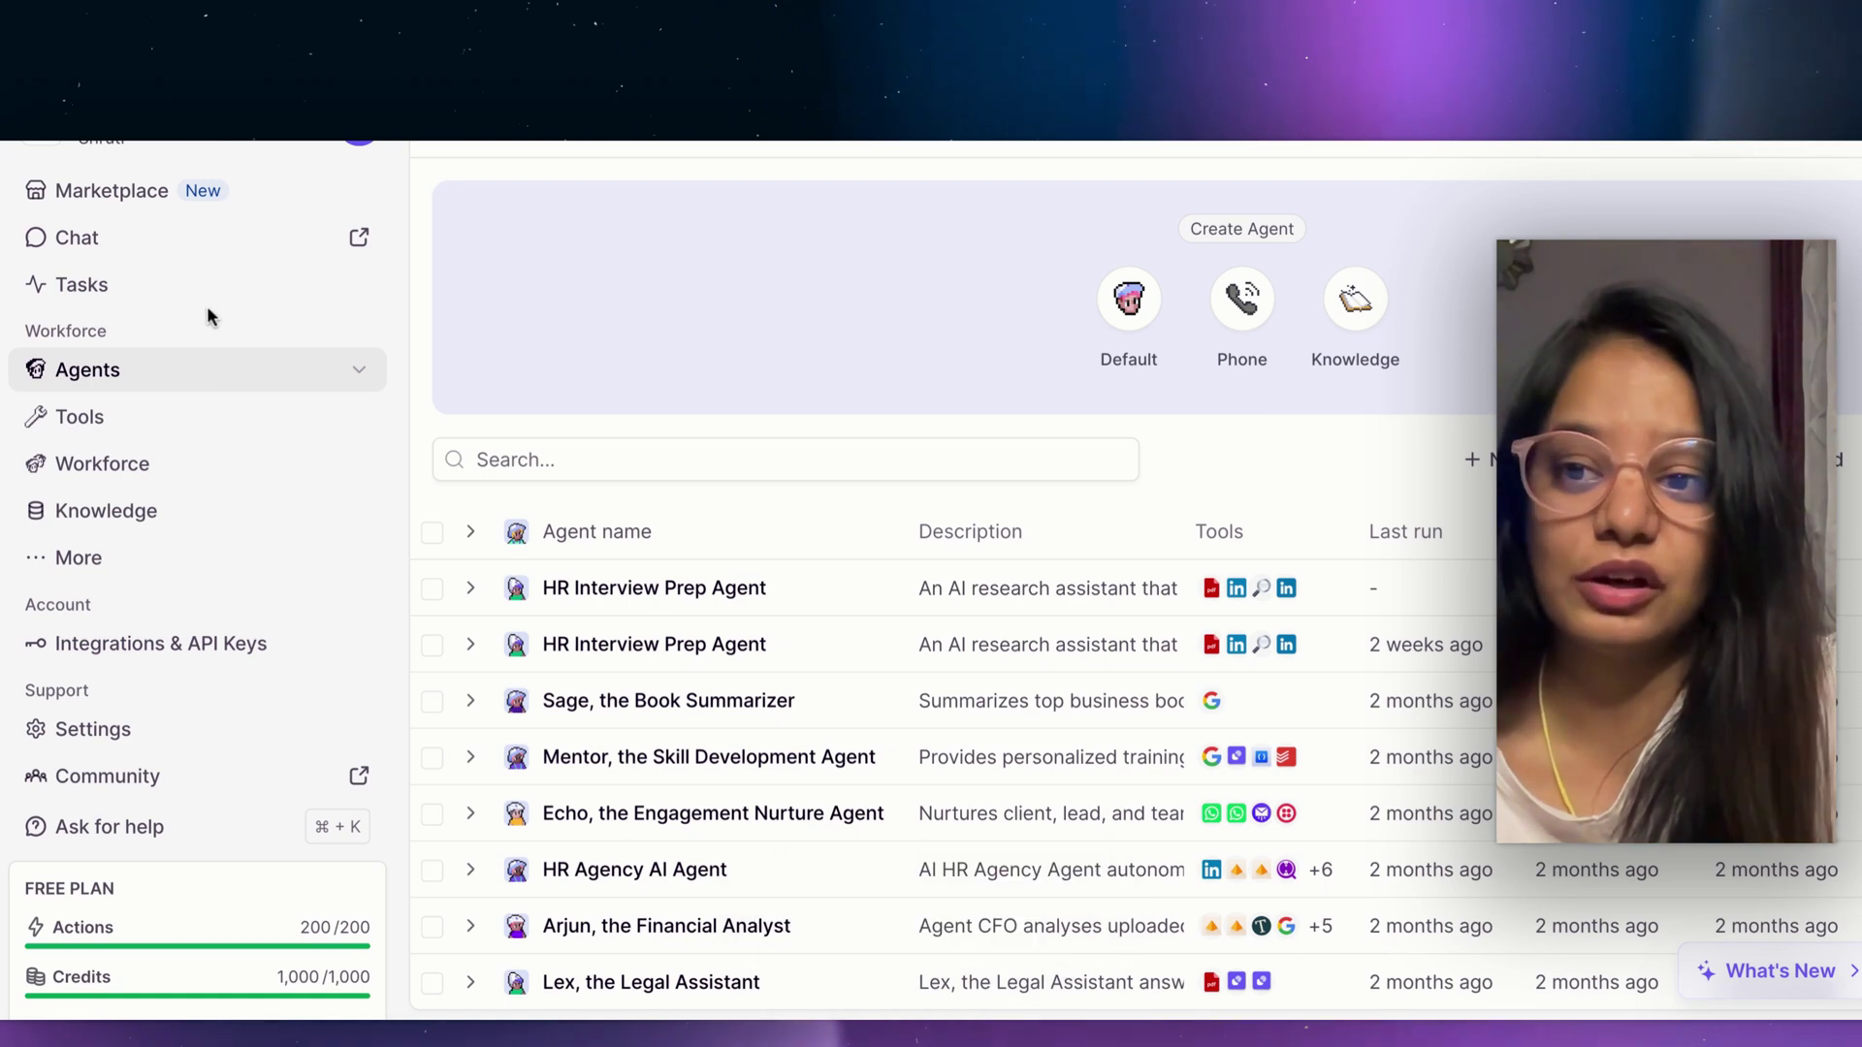
click(357, 371)
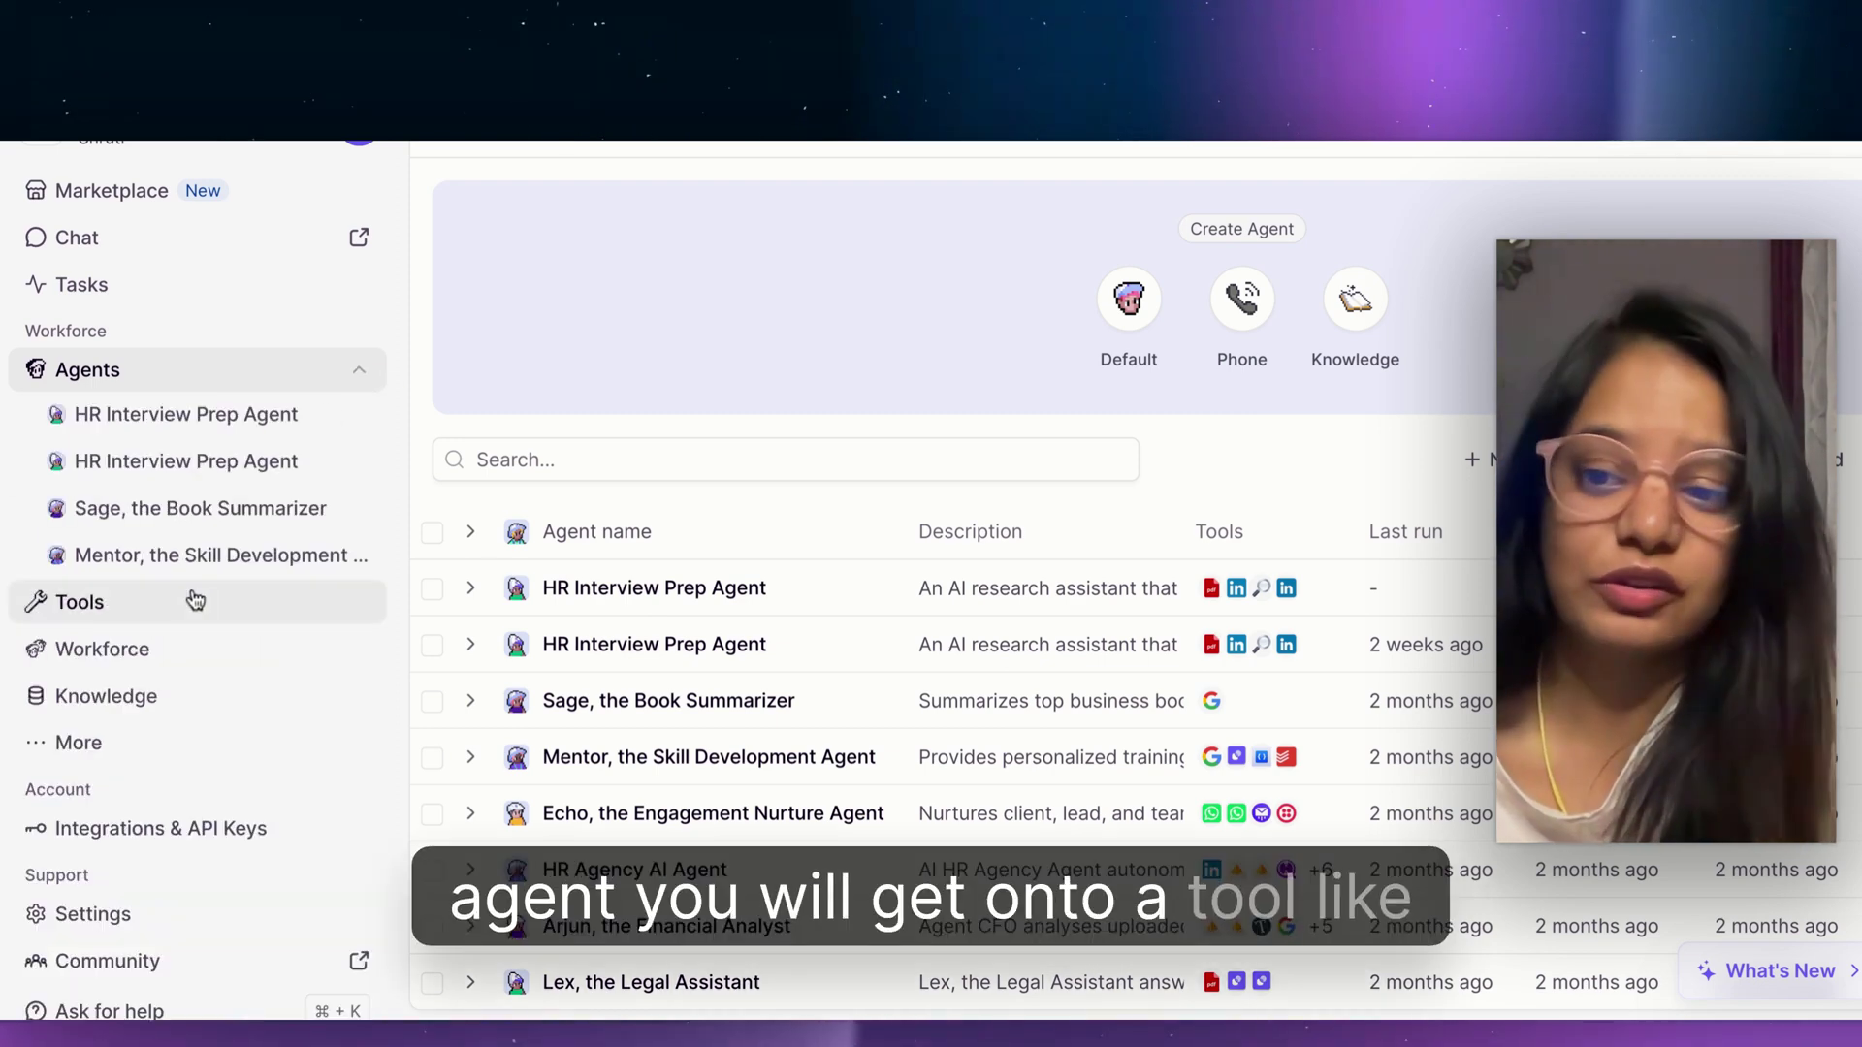
click(178, 743)
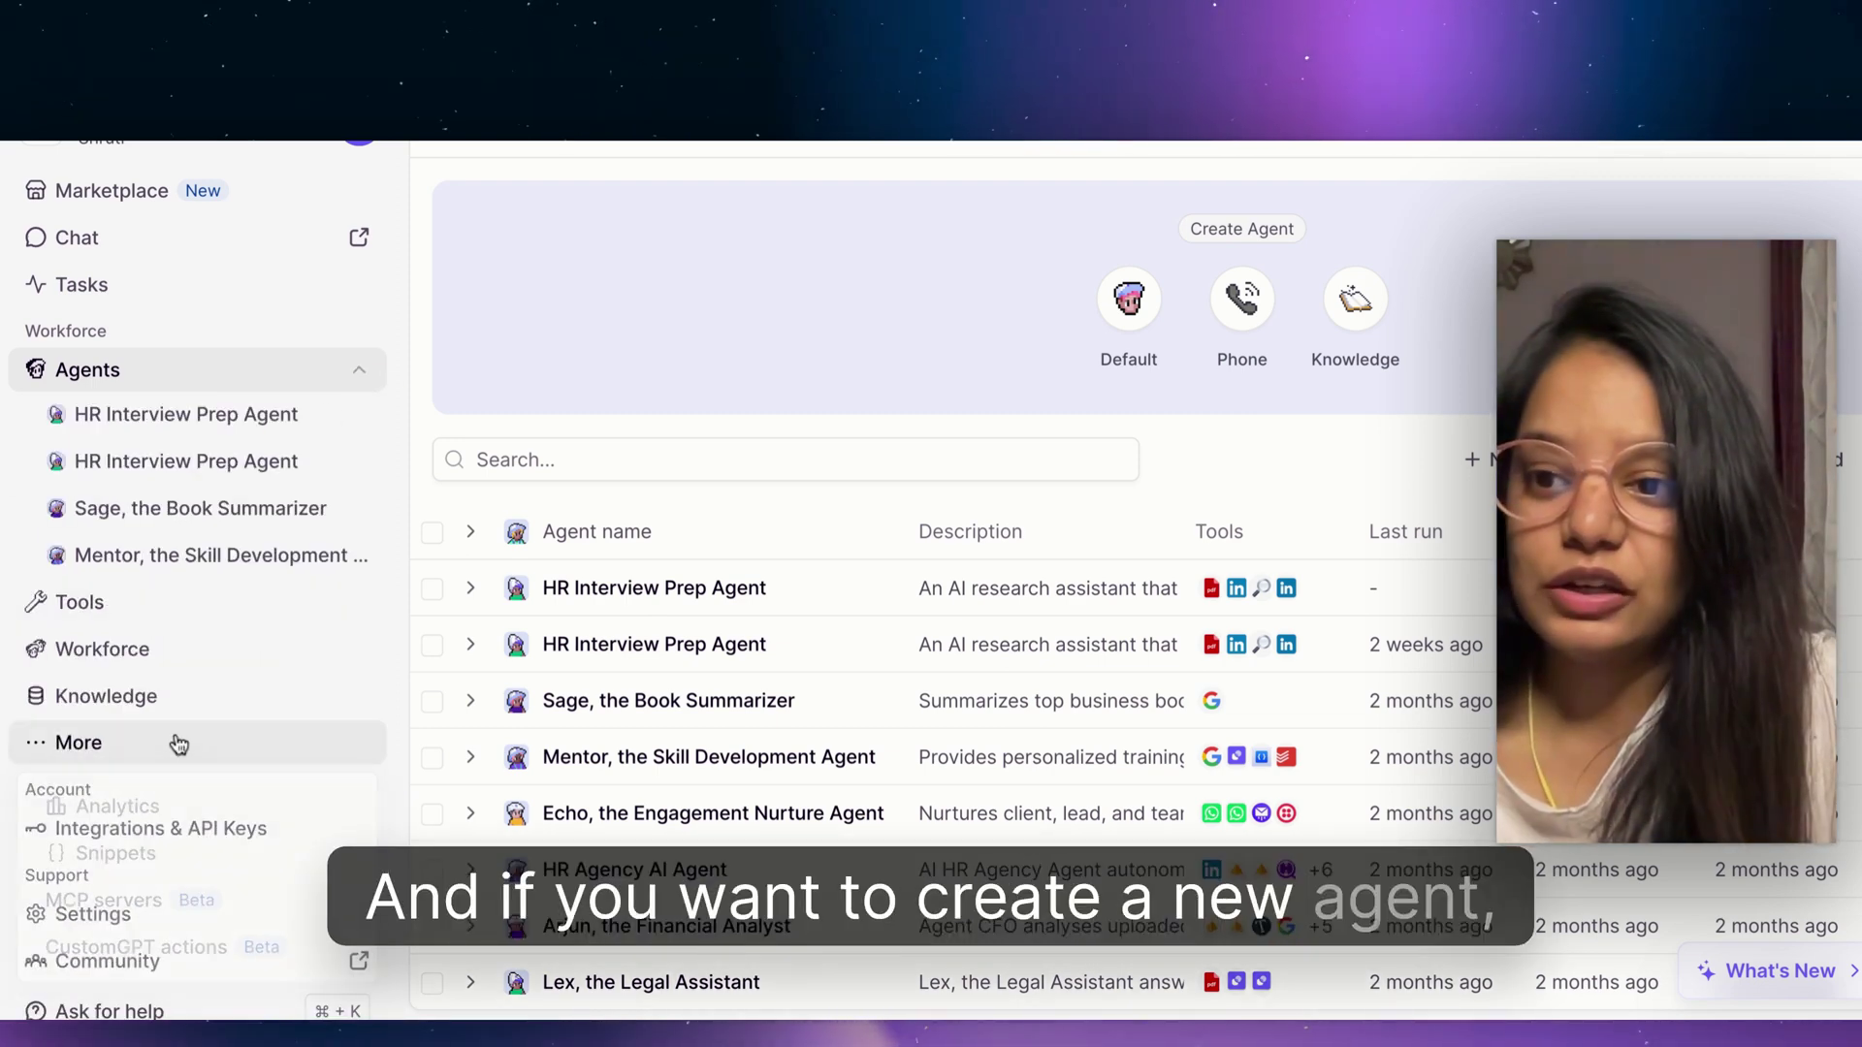
Open the agent Marketplace and filter its templates to the Sales category.
click(116, 195)
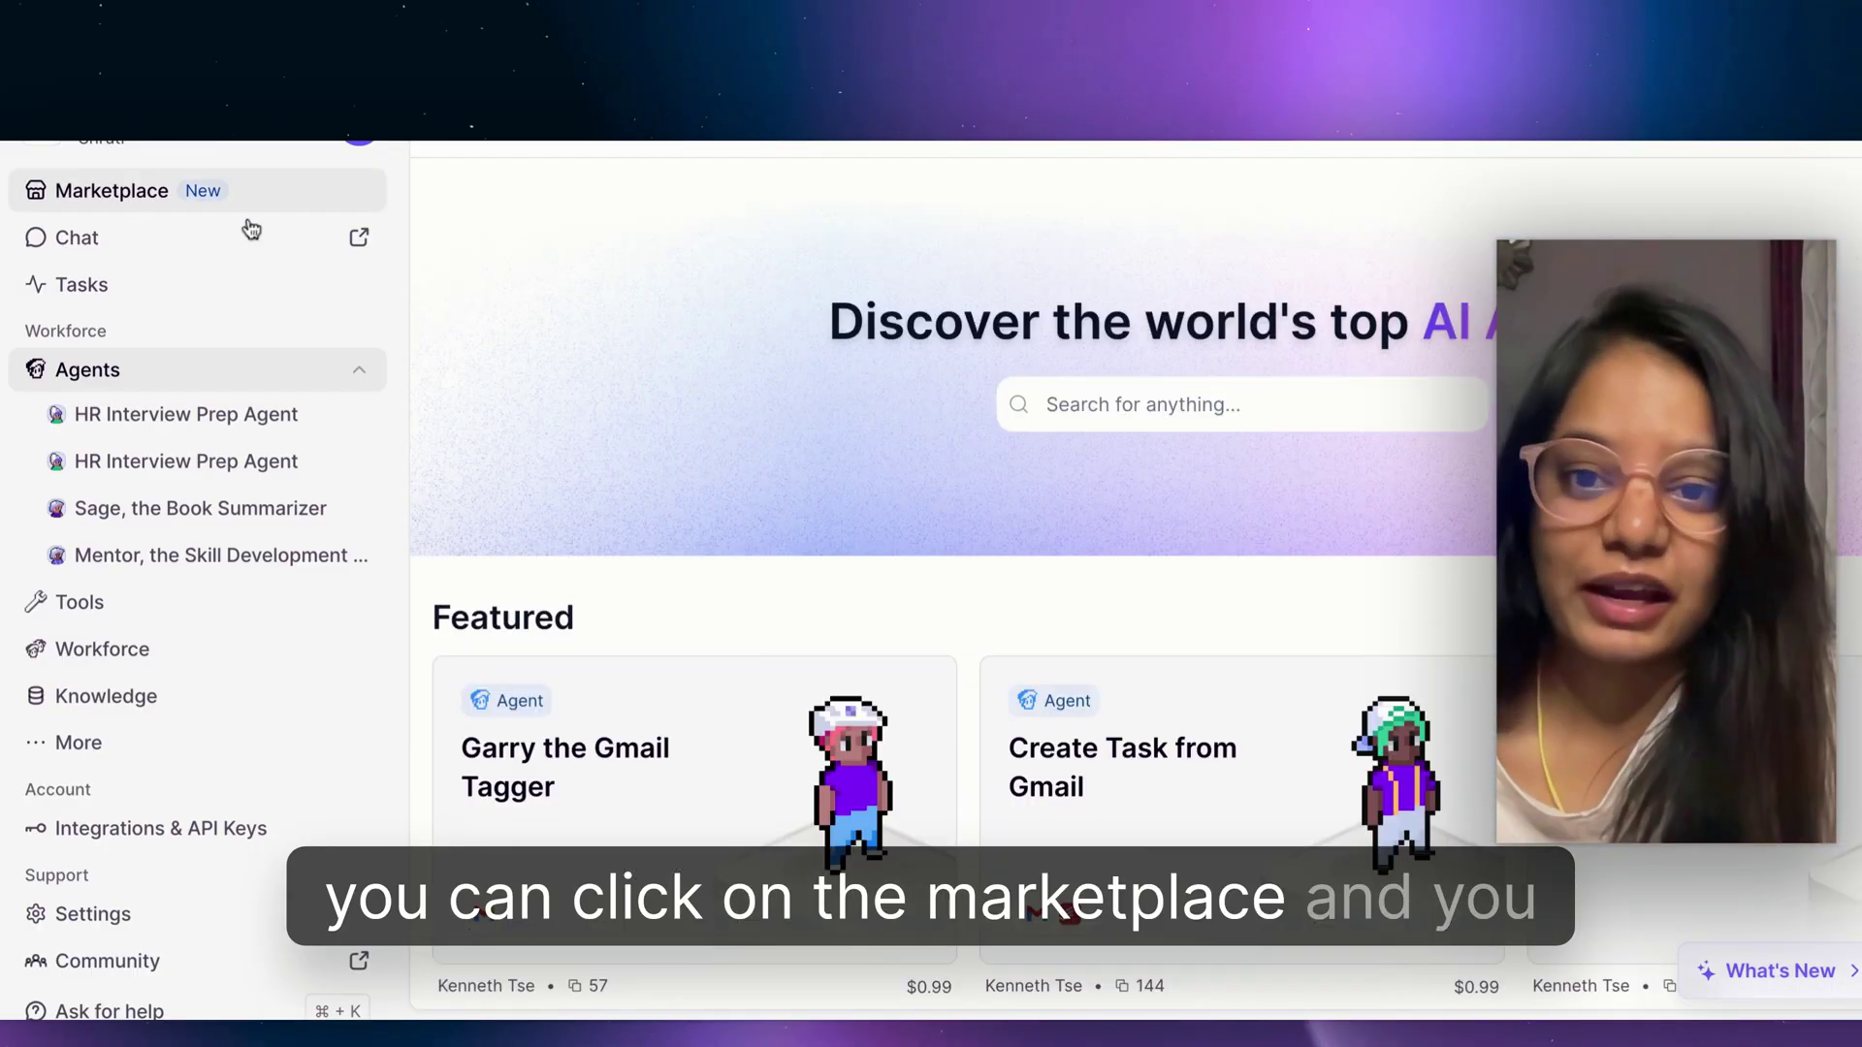
scroll(1012, 602, down, 5)
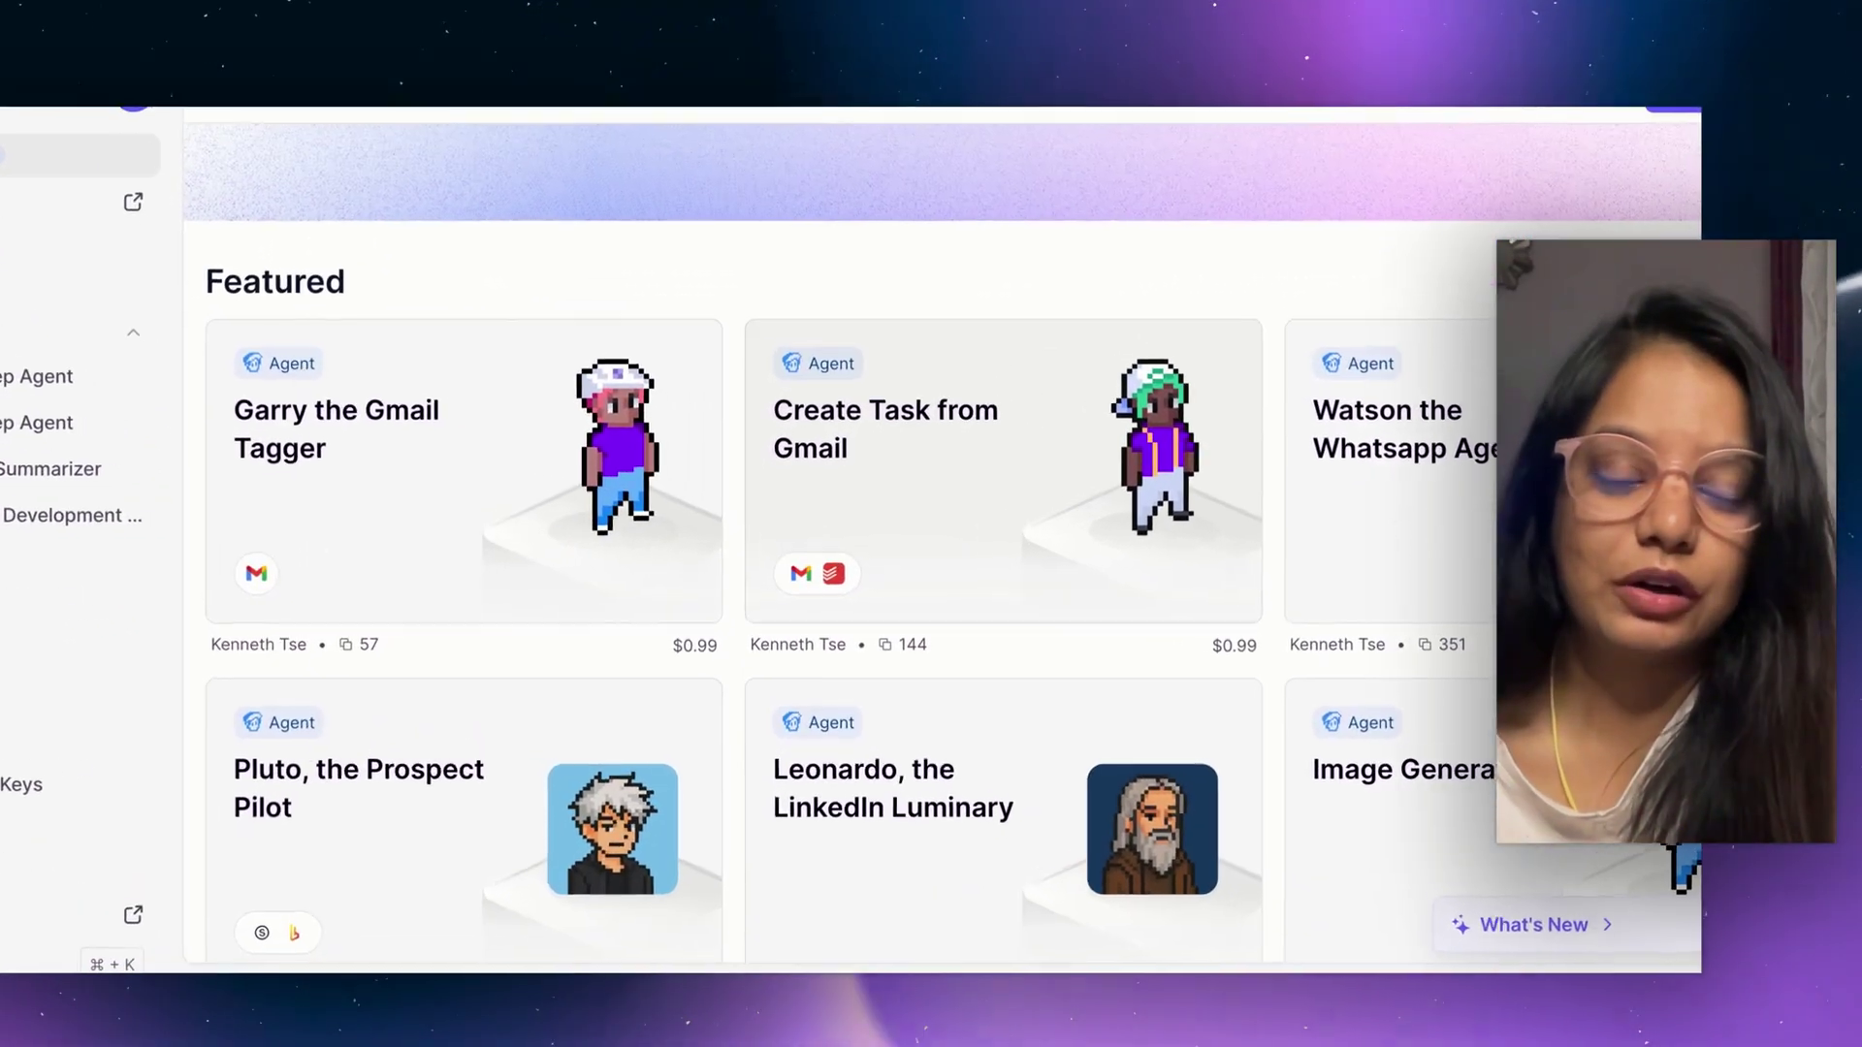
scroll(902, 582, down, 3)
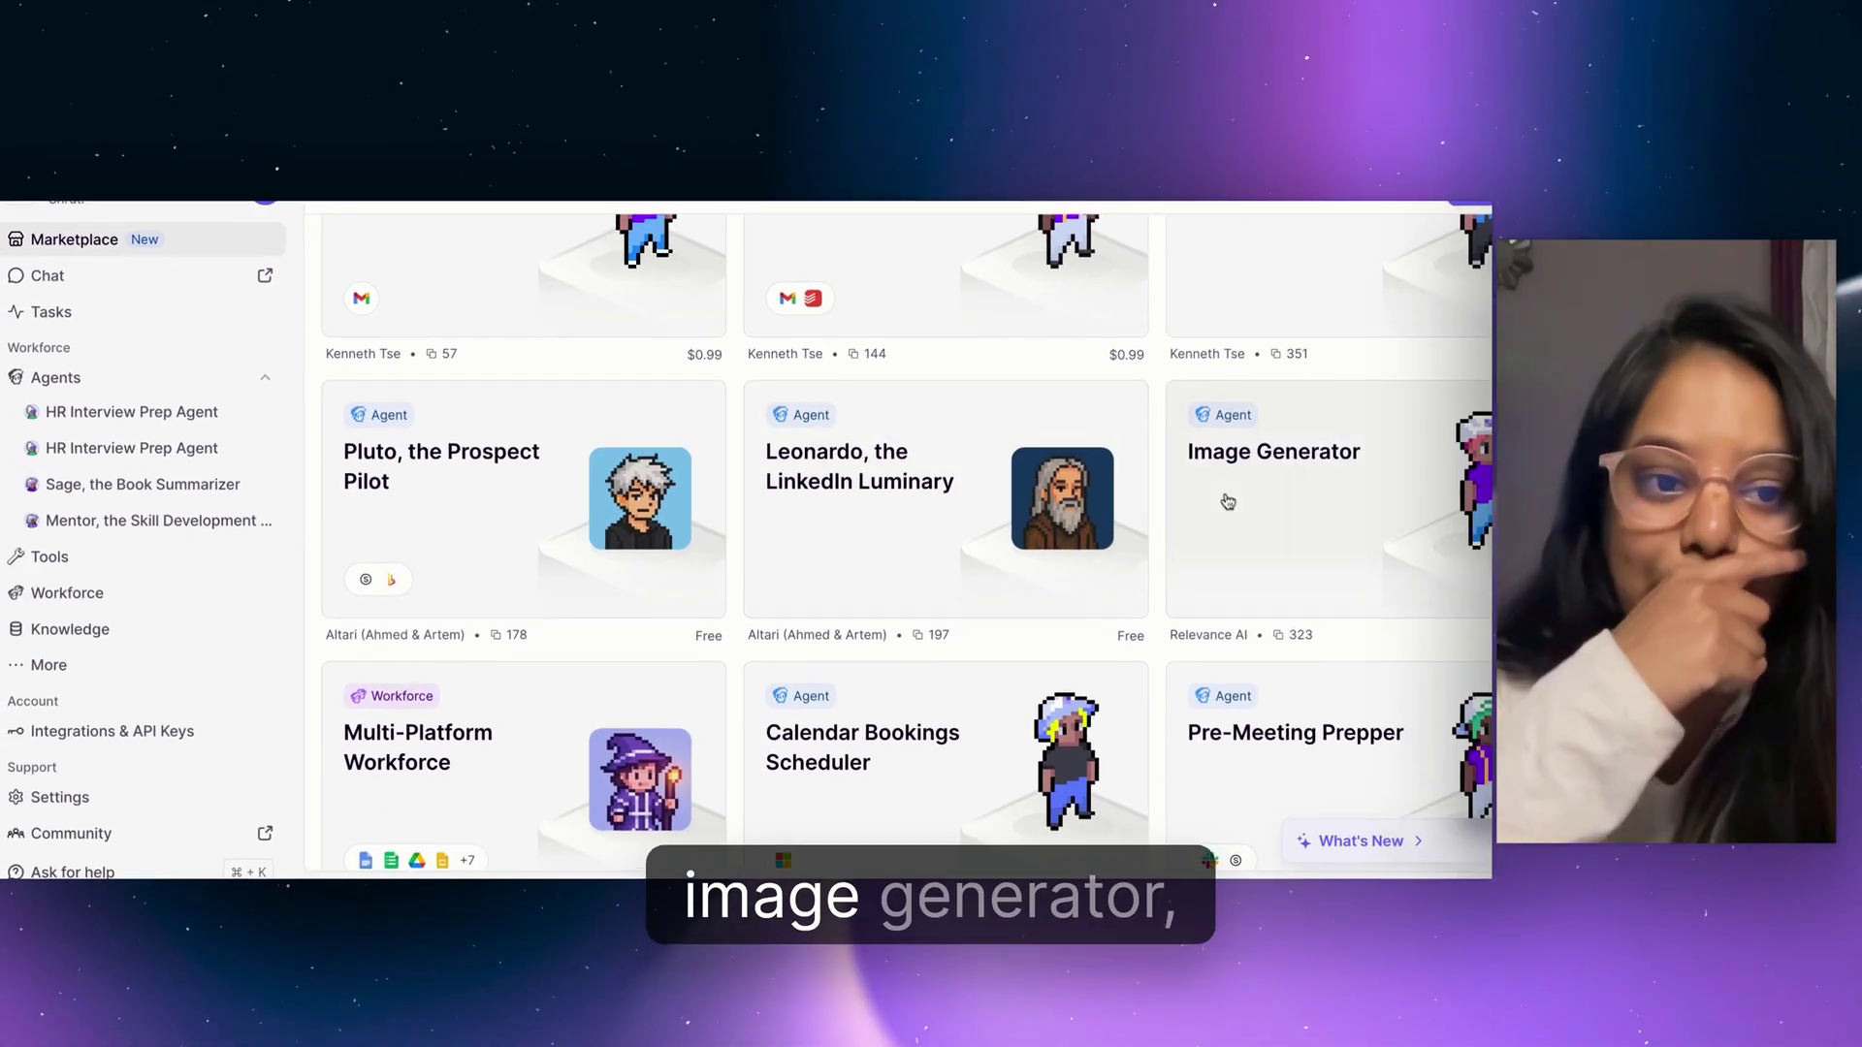
scroll(1231, 746, down, 3)
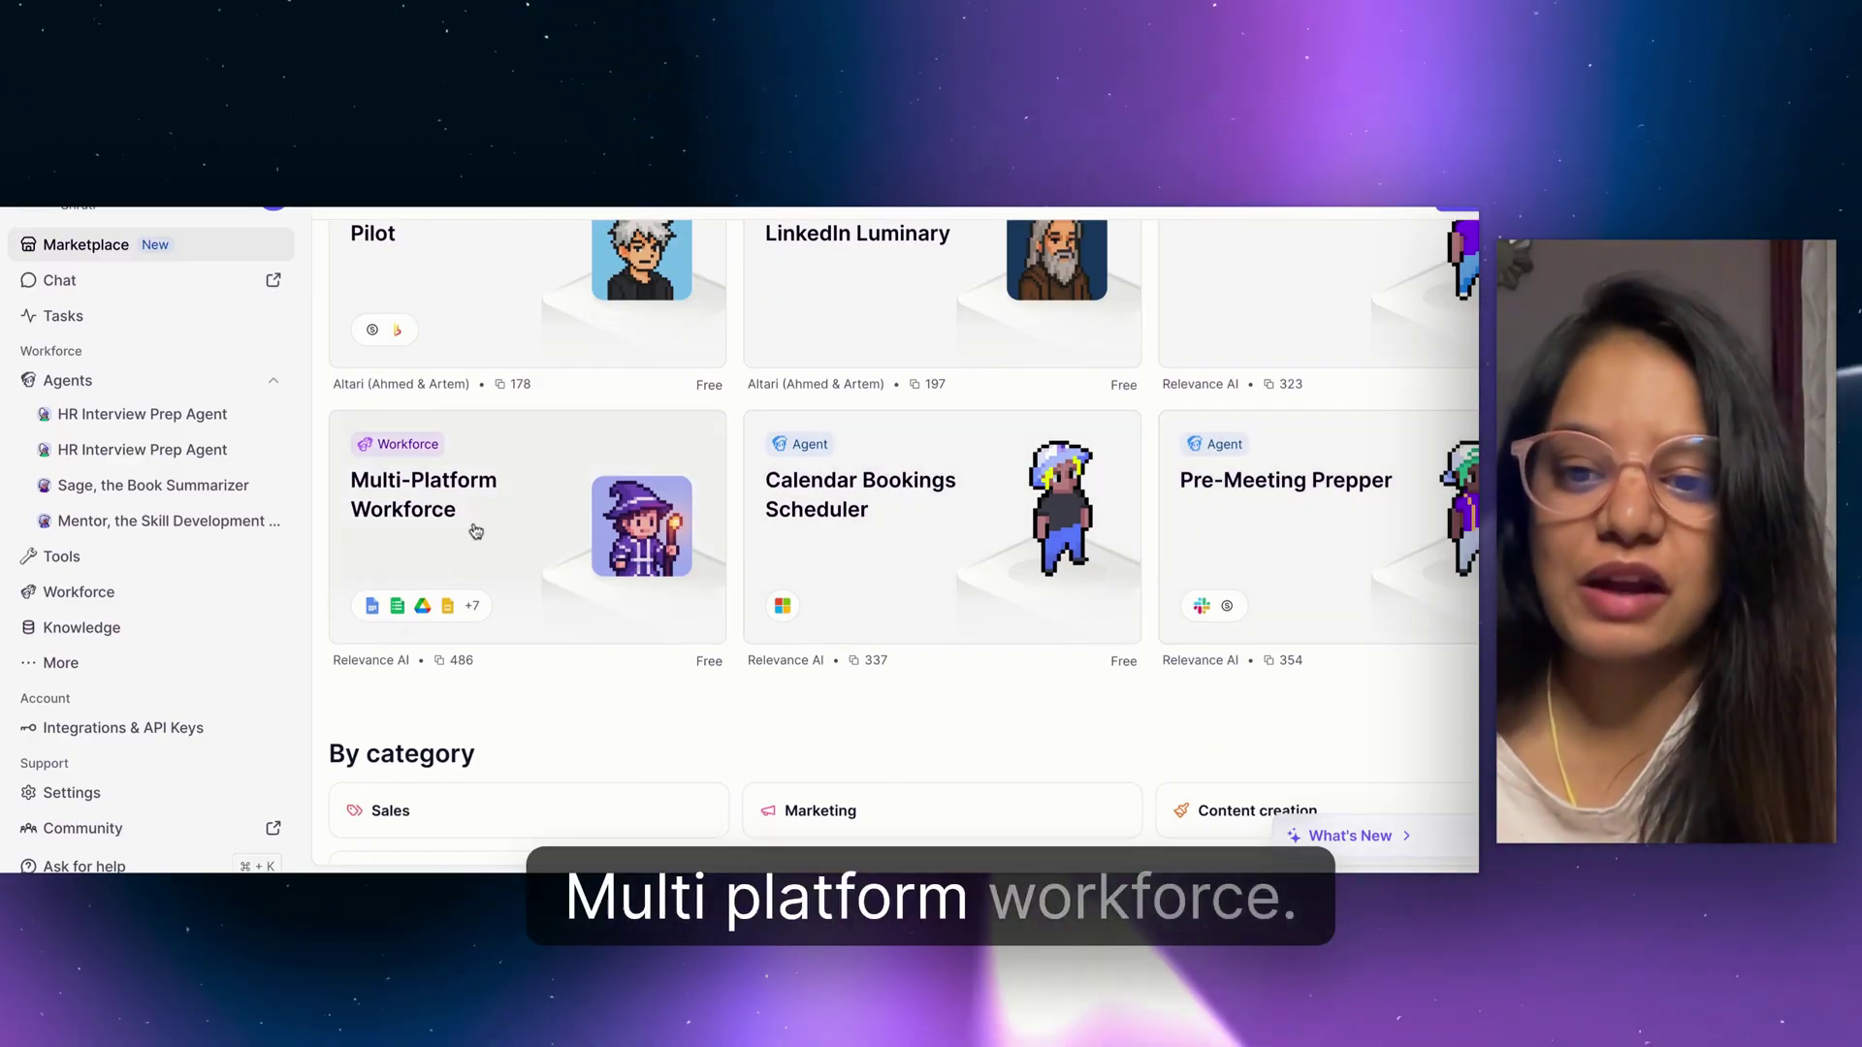
scroll(475, 530, down, 5)
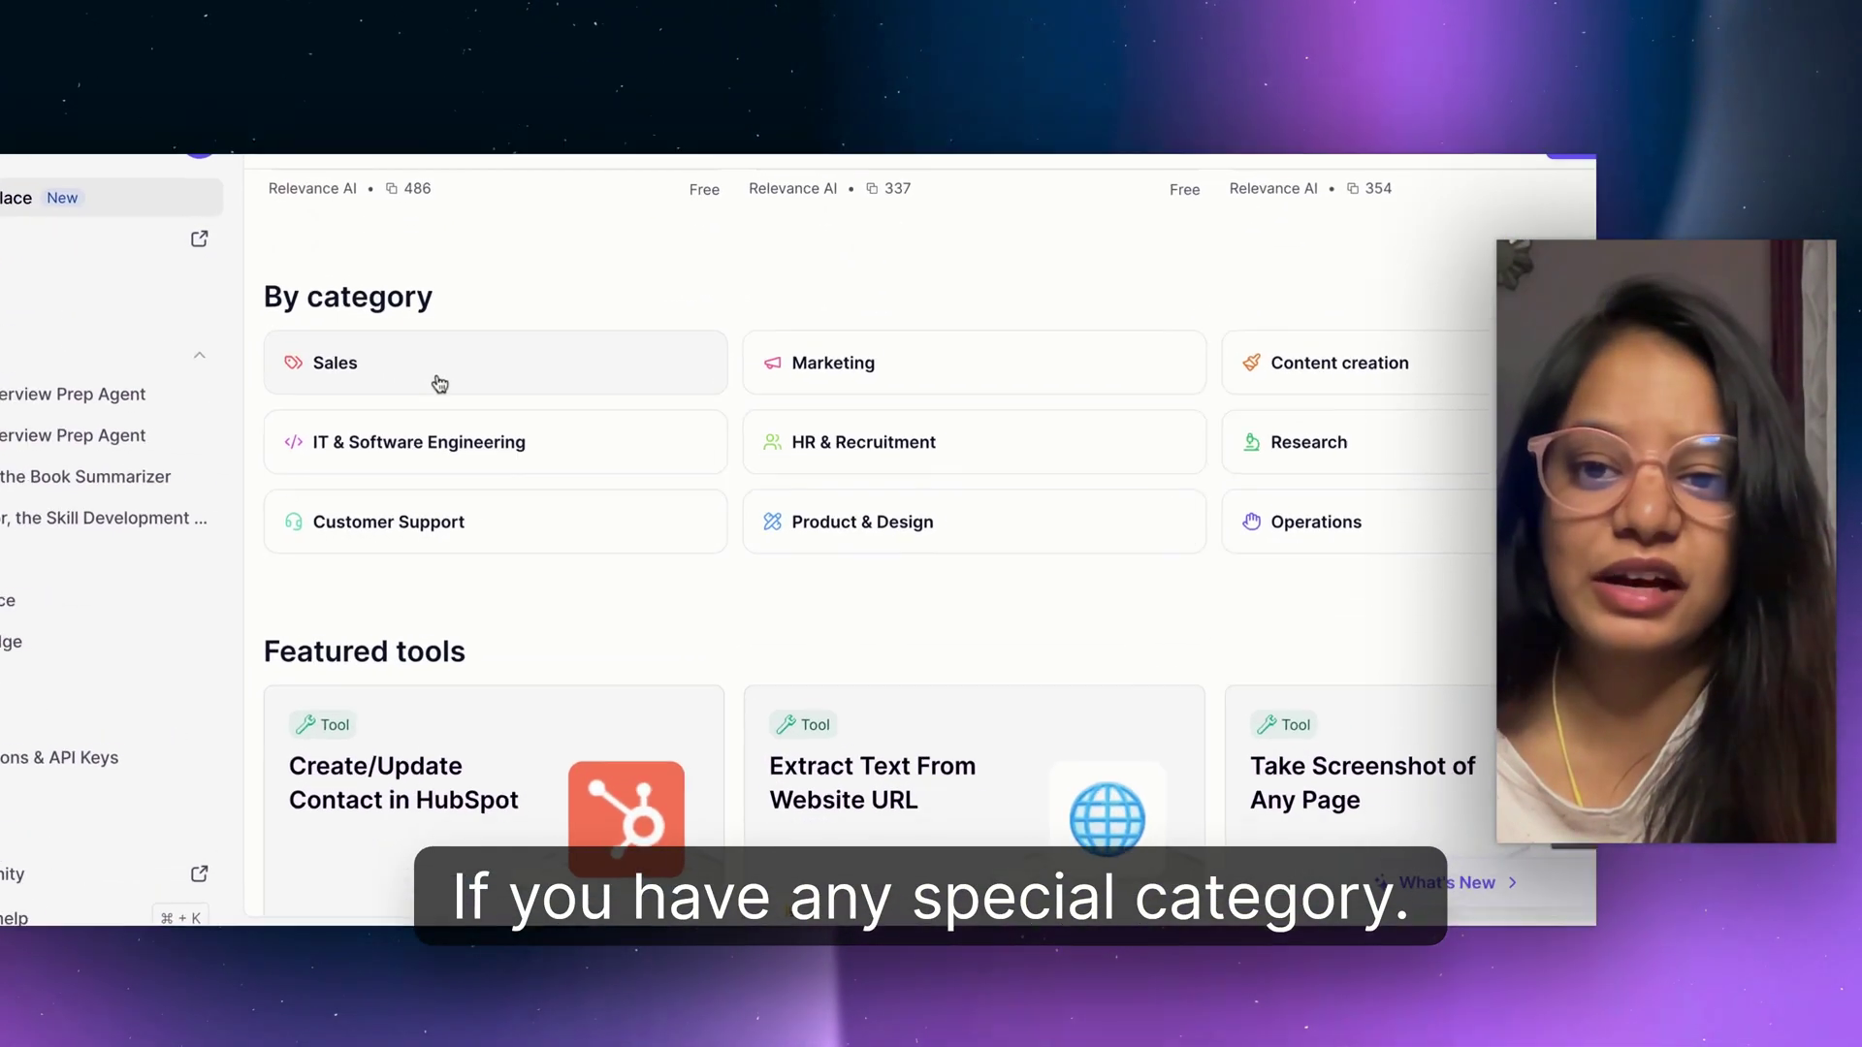
click(440, 384)
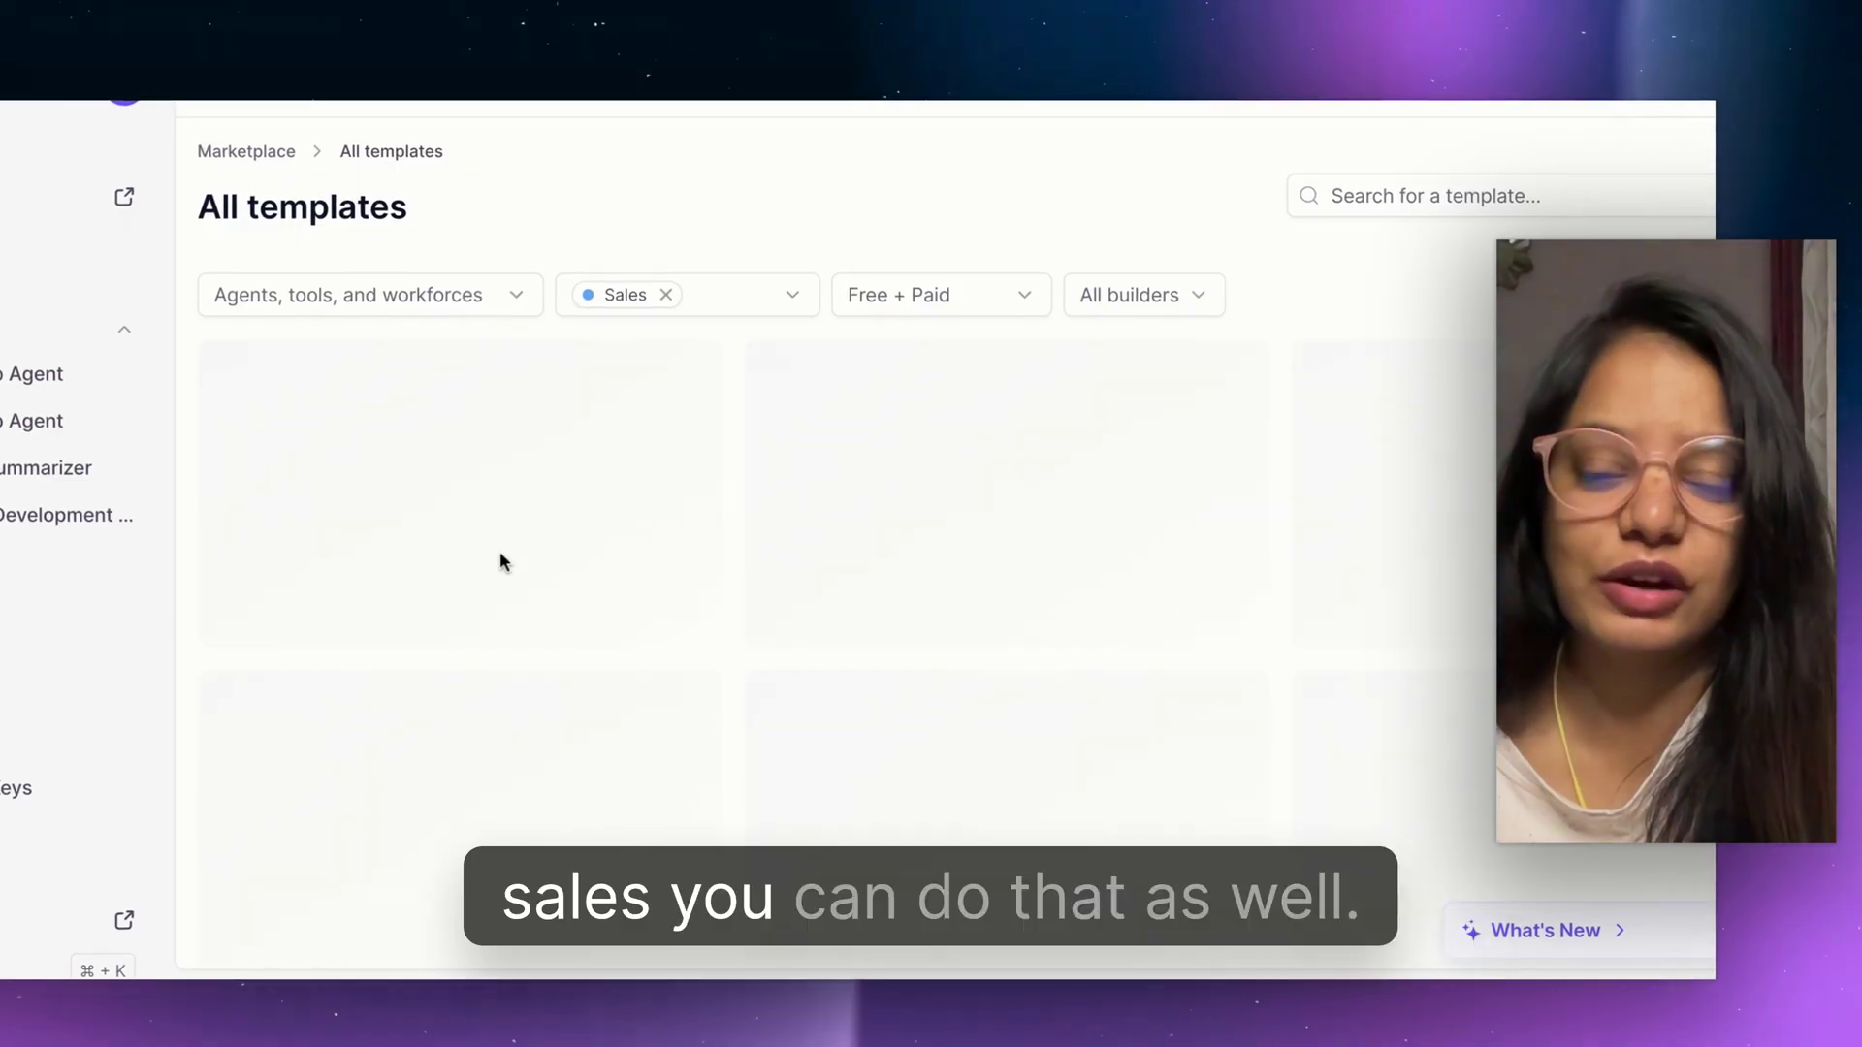
Leave the Sales templates via the Marketplace breadcrumb and return to the Agents list.
scroll(499, 557, down, 3)
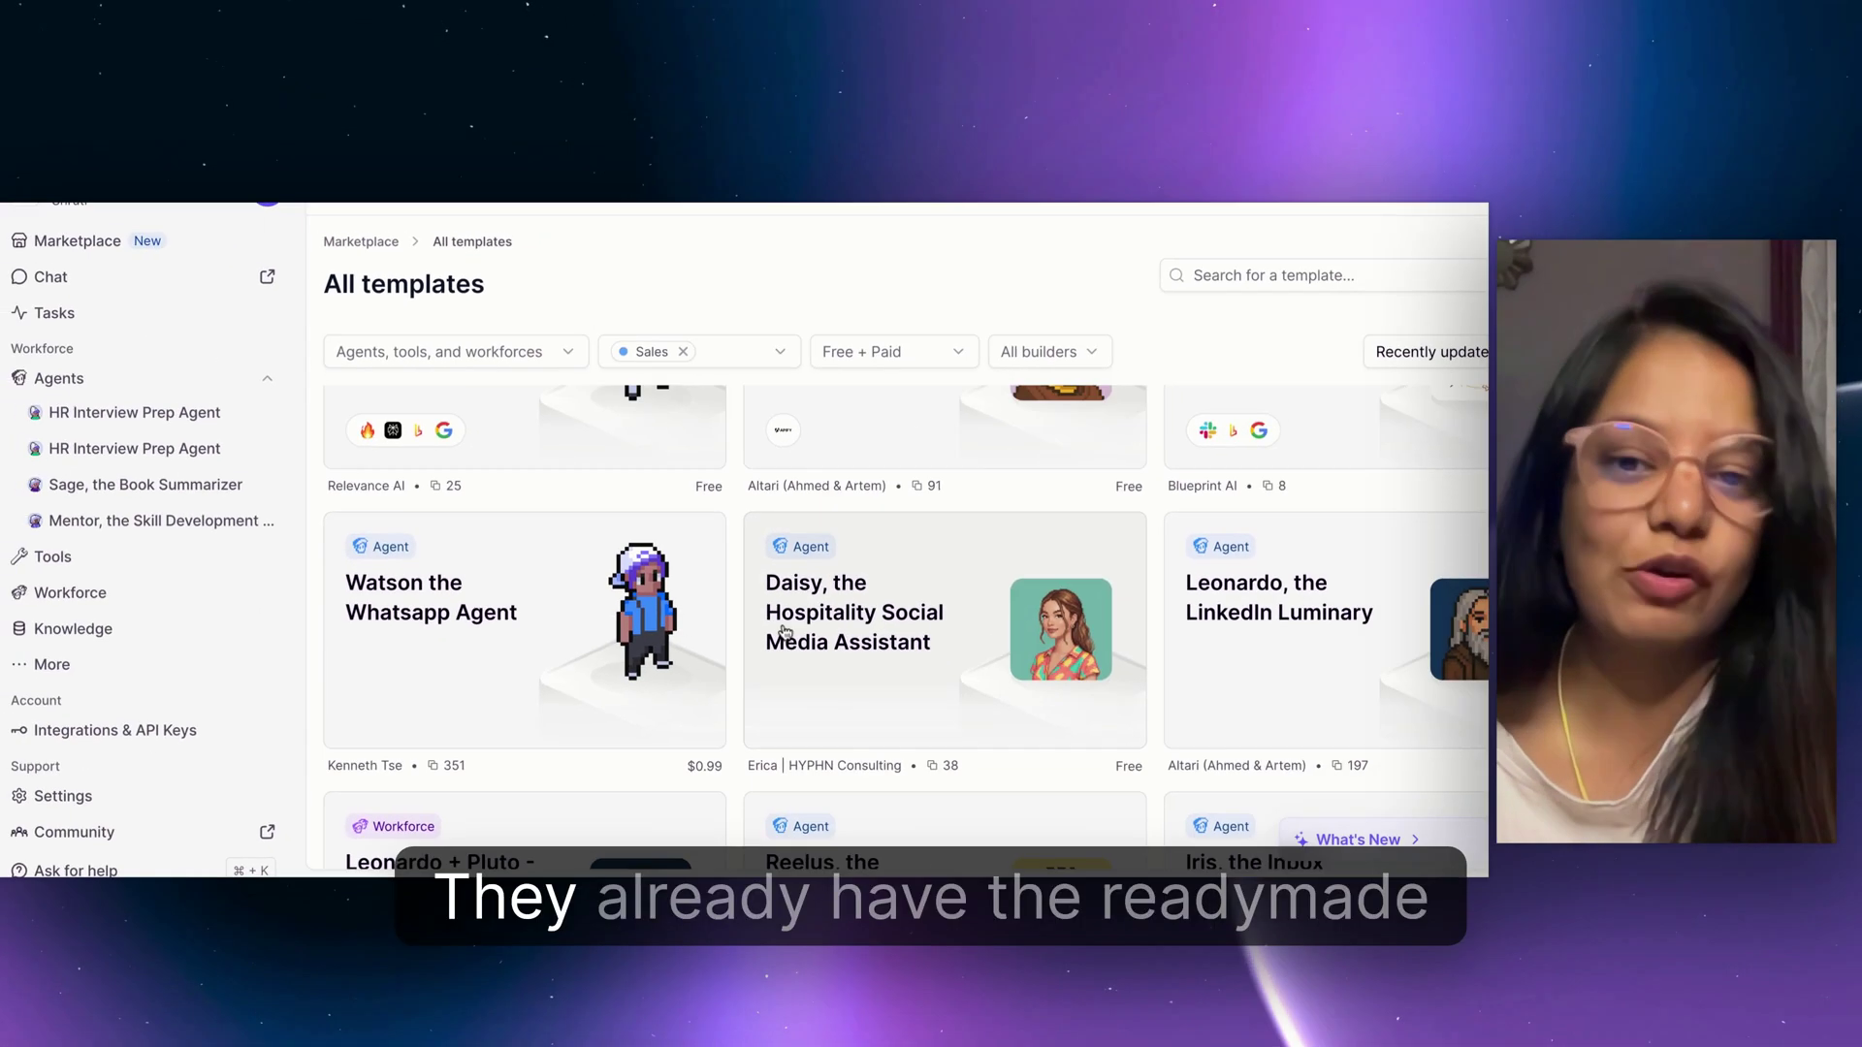
scroll(368, 388, up, 1)
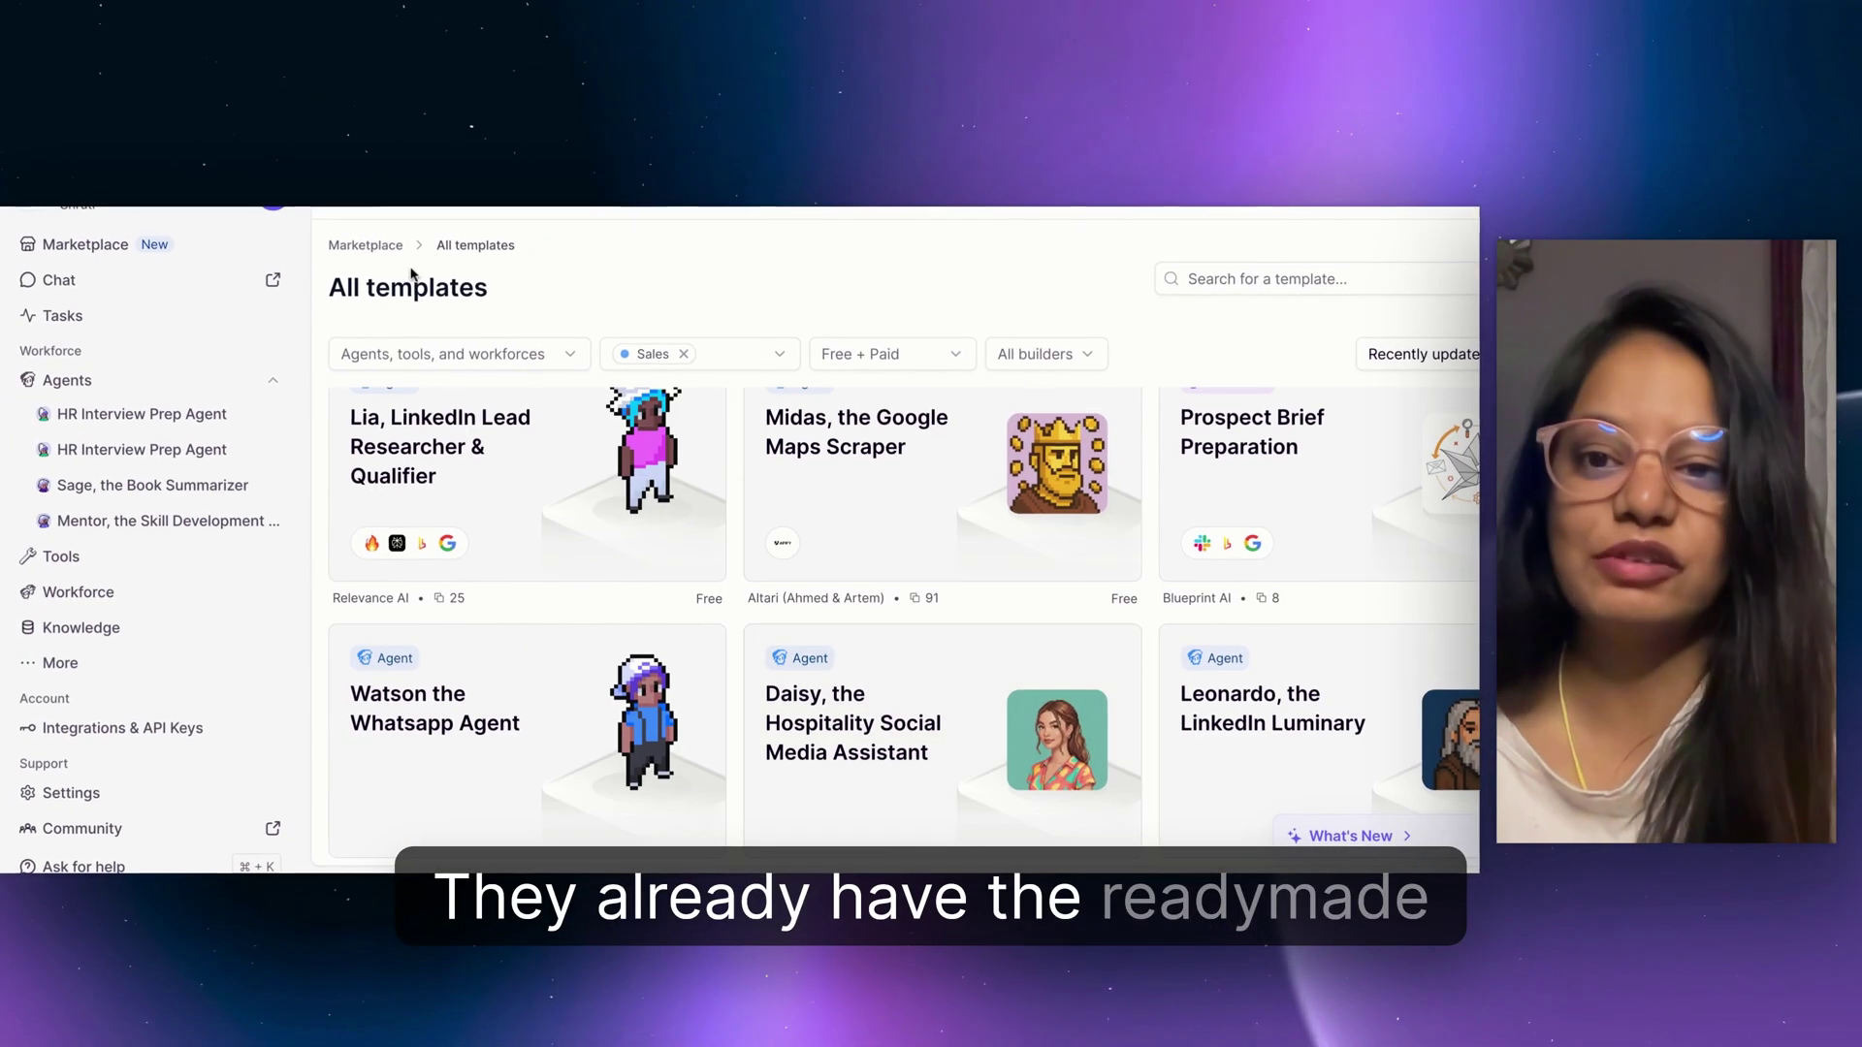
click(385, 248)
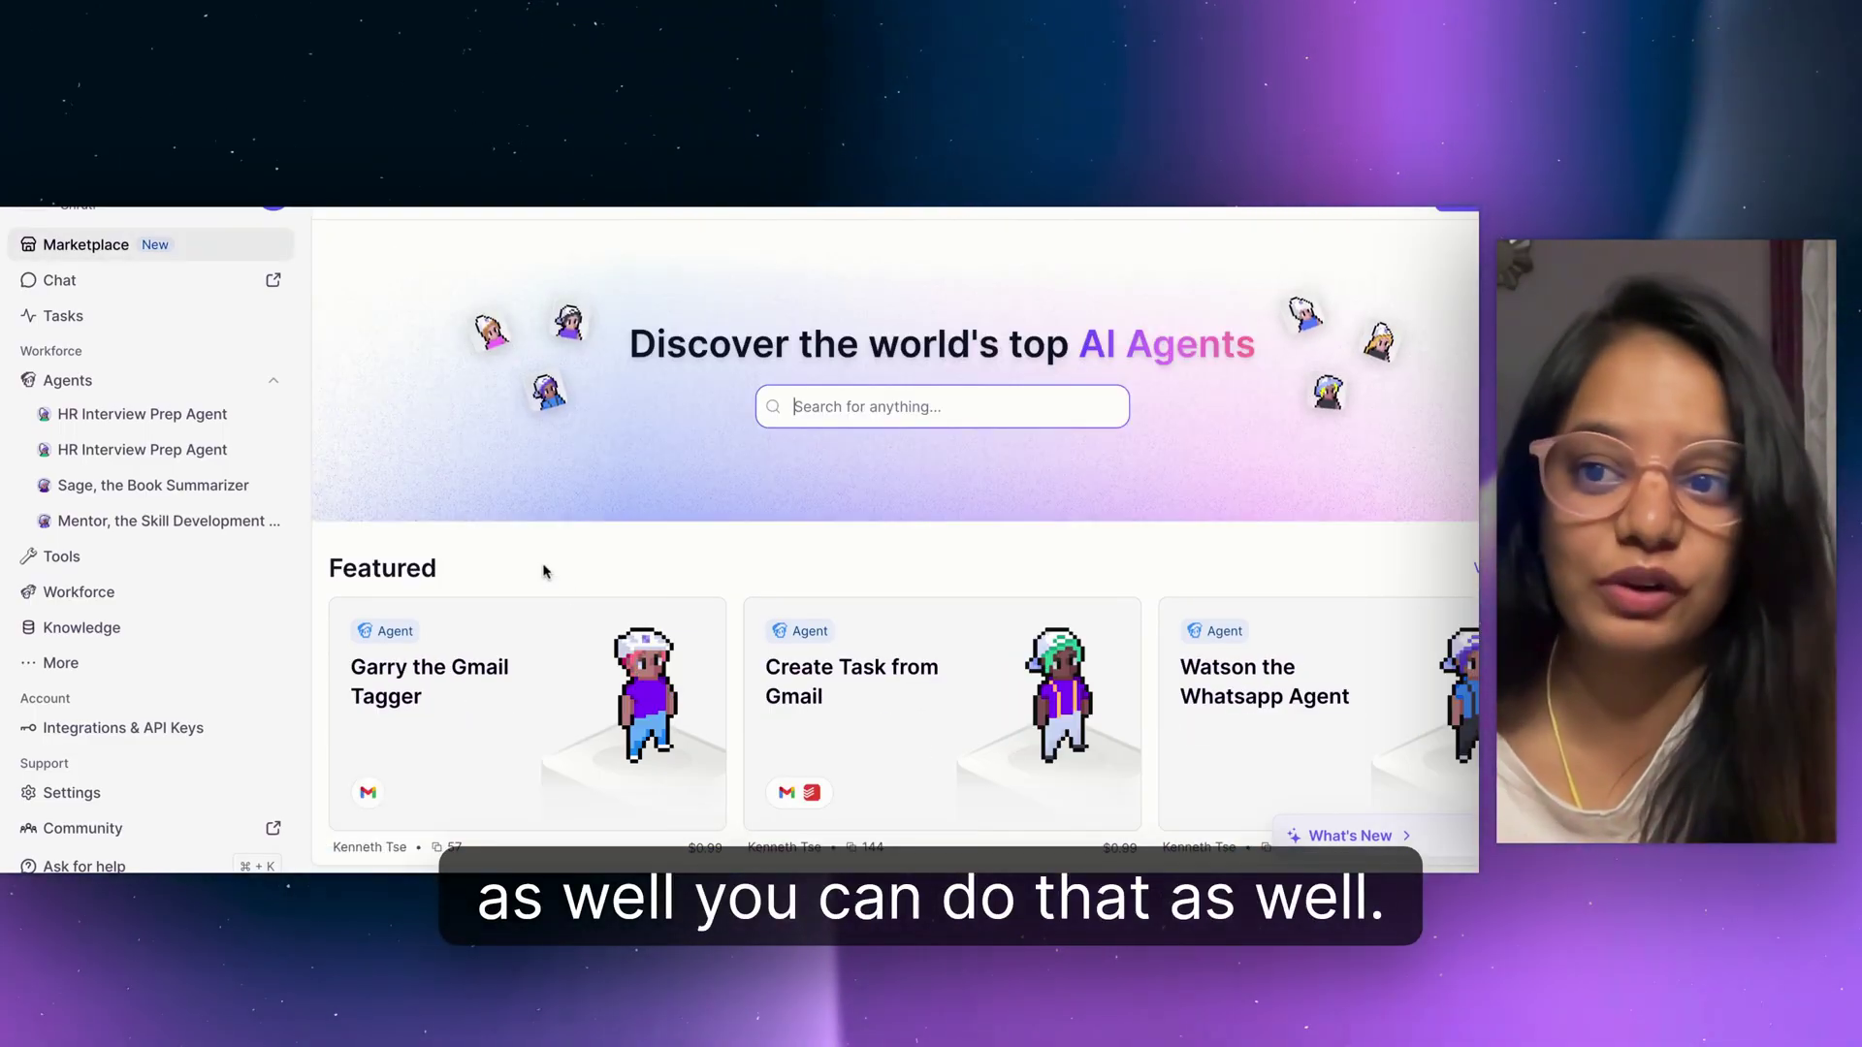
click(67, 380)
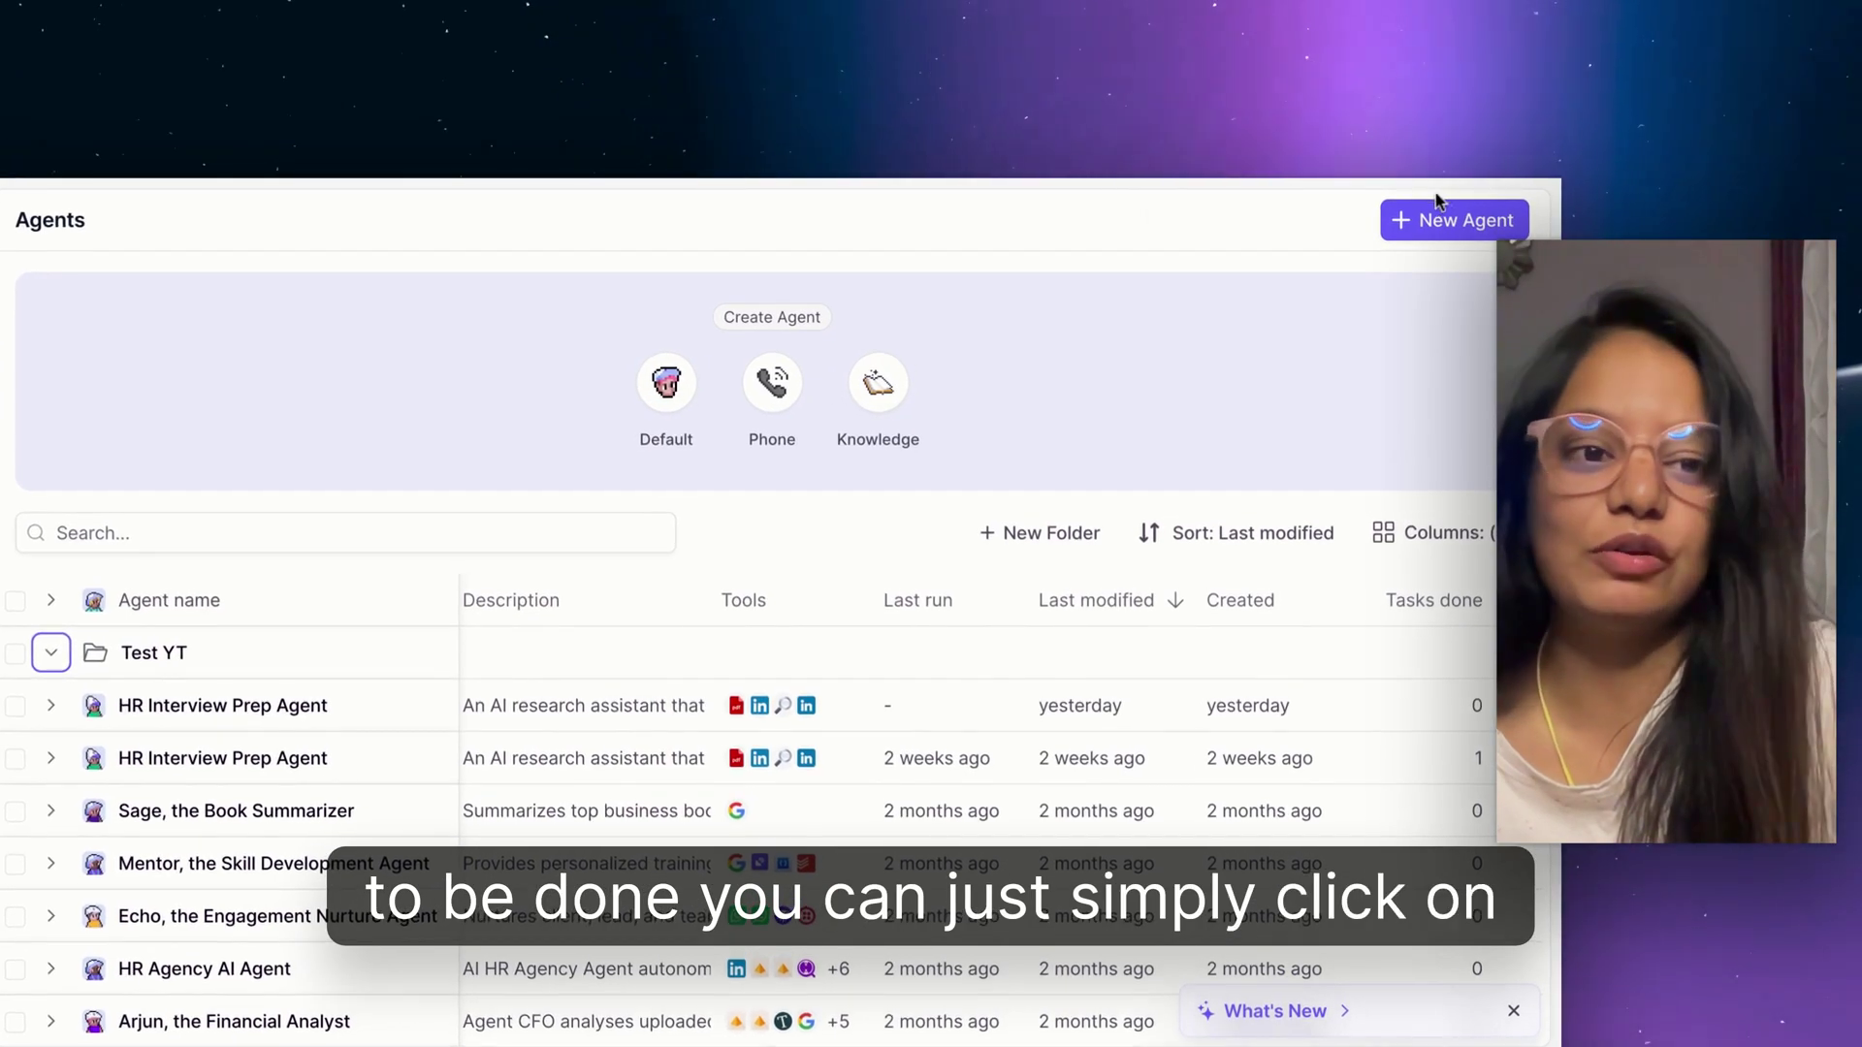
Create a new agent using the guided setup option of Build with Invent.
click(1434, 216)
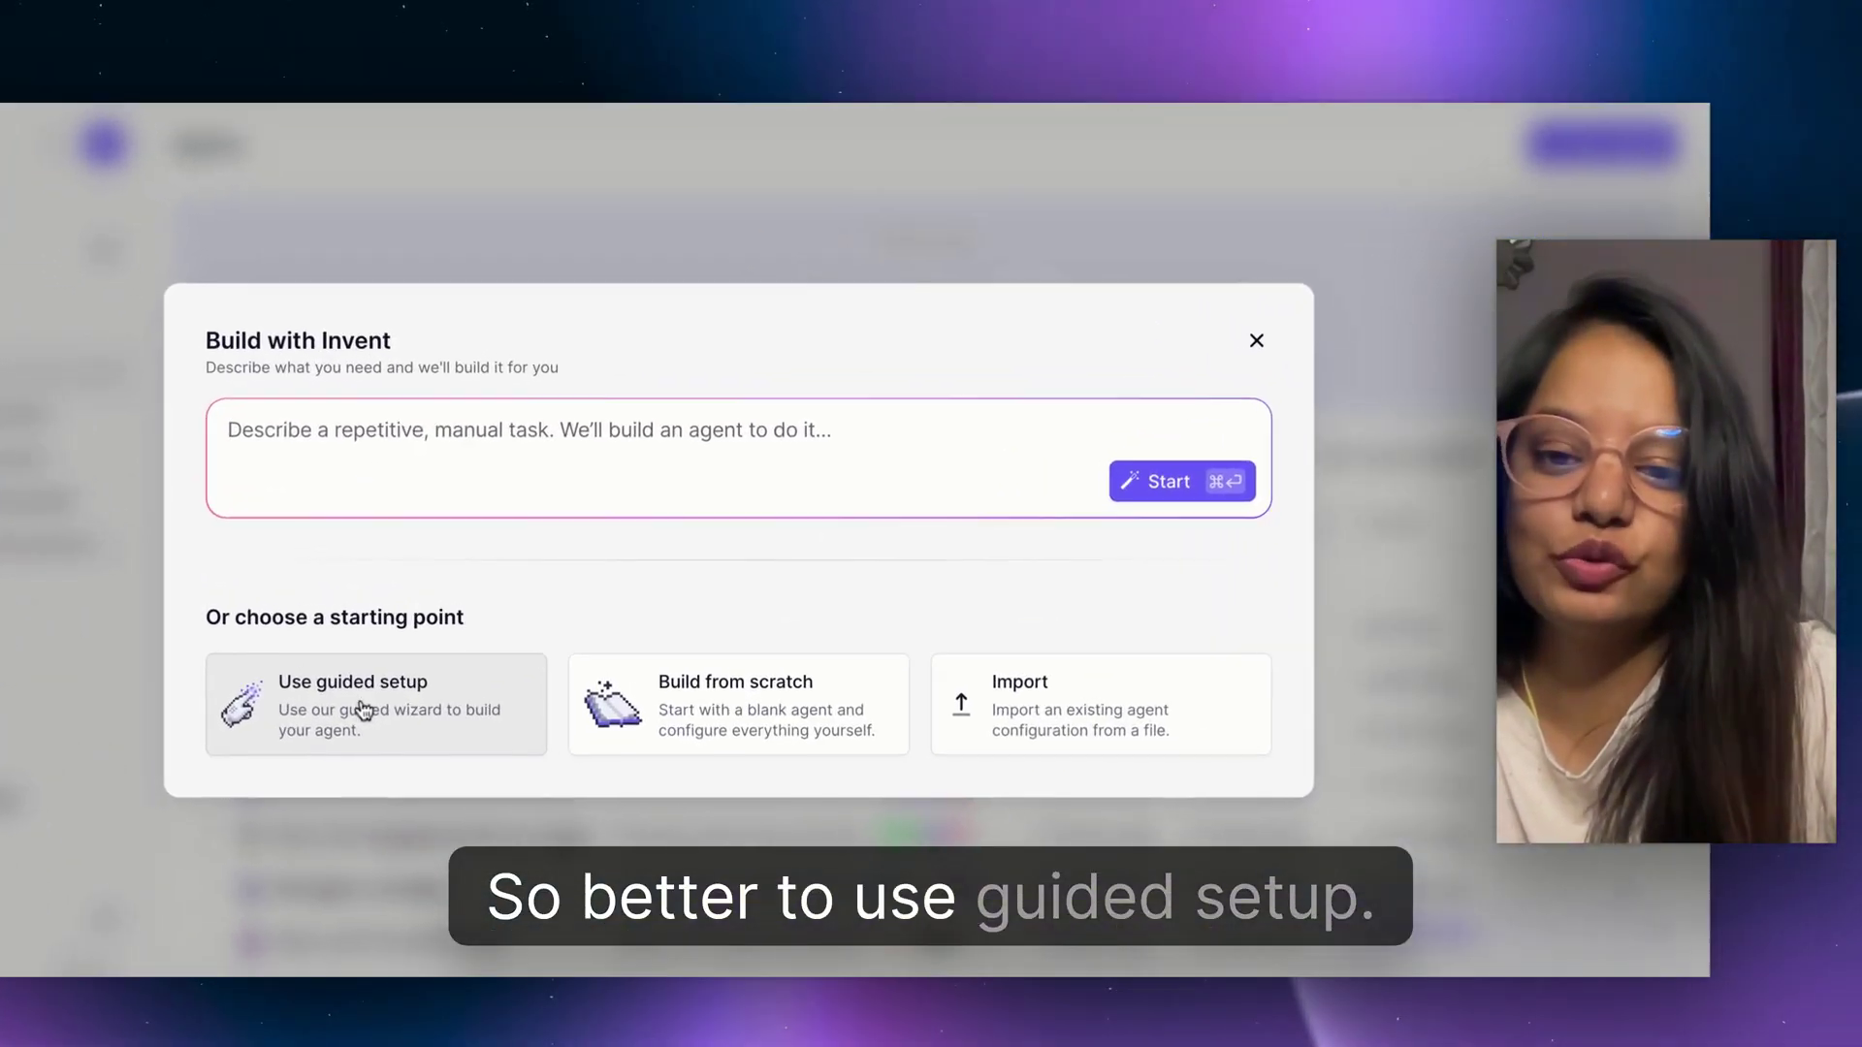
click(361, 710)
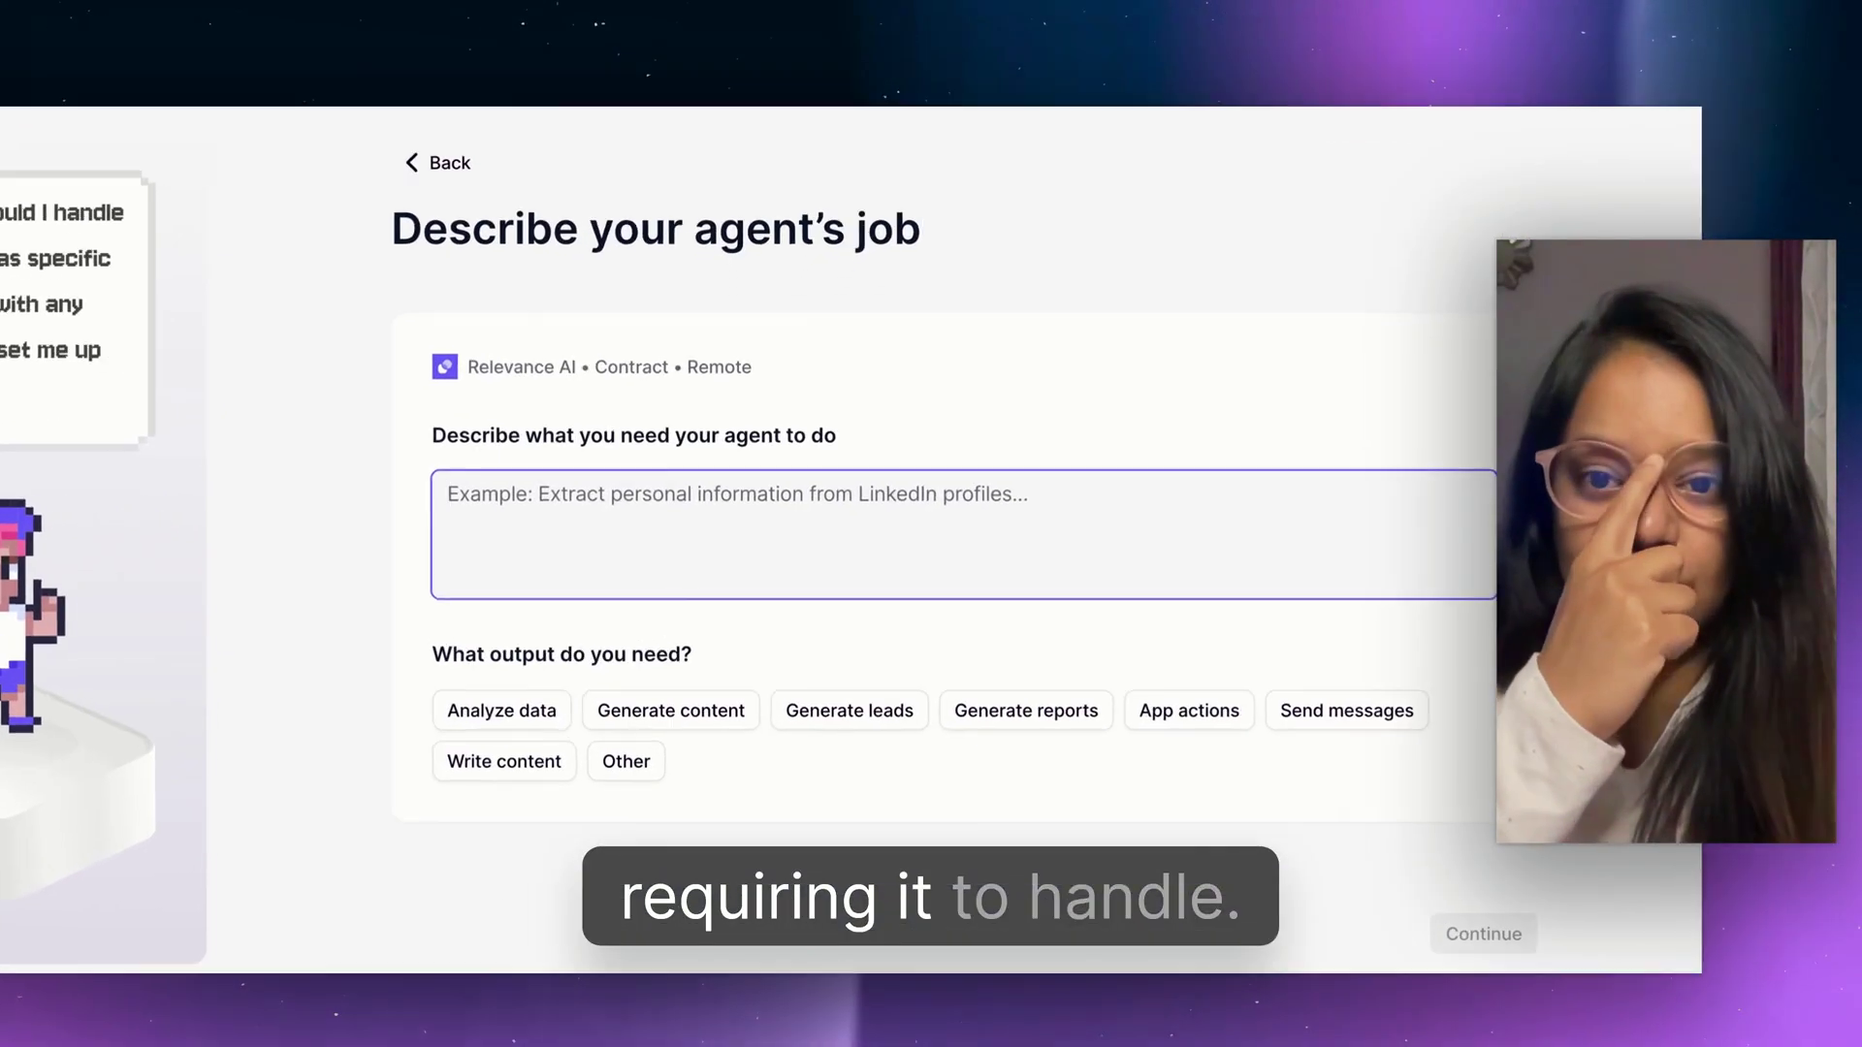
Enter the job 'Handle my gmail inbox and send replies' and continue to the trigger step.
text(Handle my gmail inbox and)
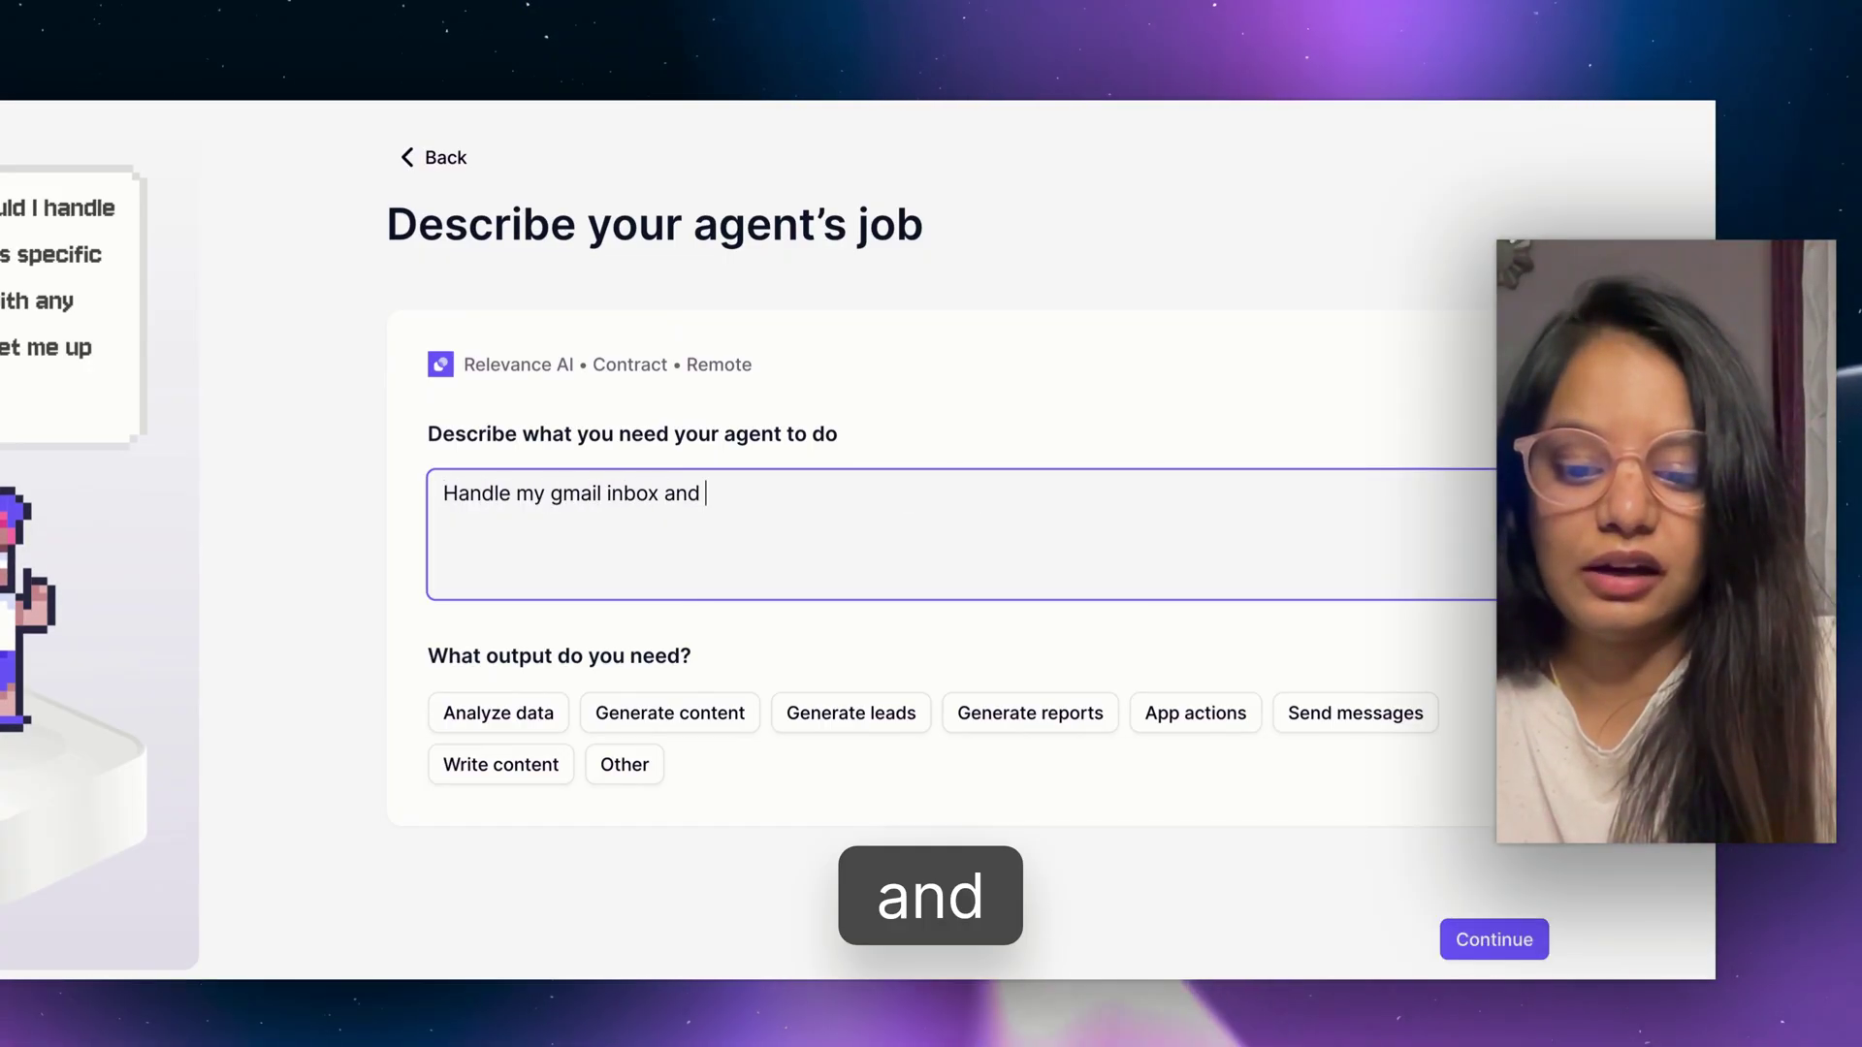
text( send rep)
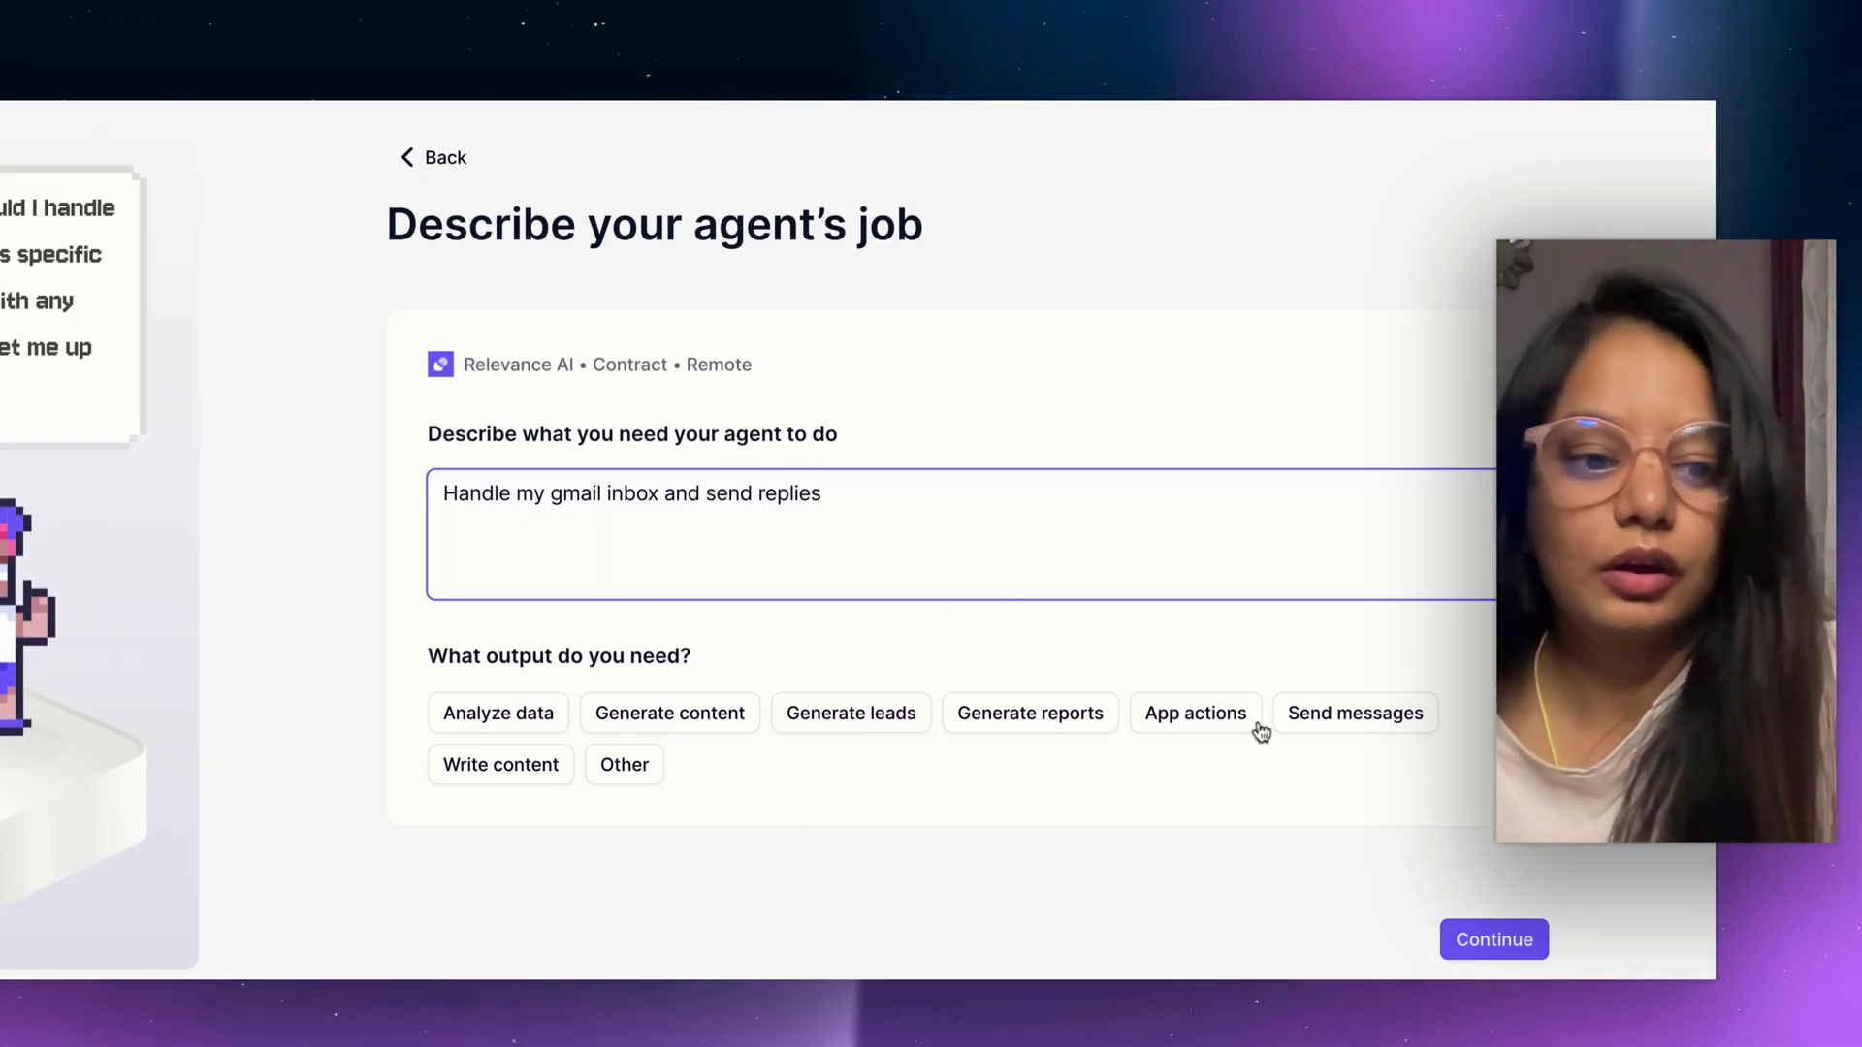
text(lies)
key(Return)
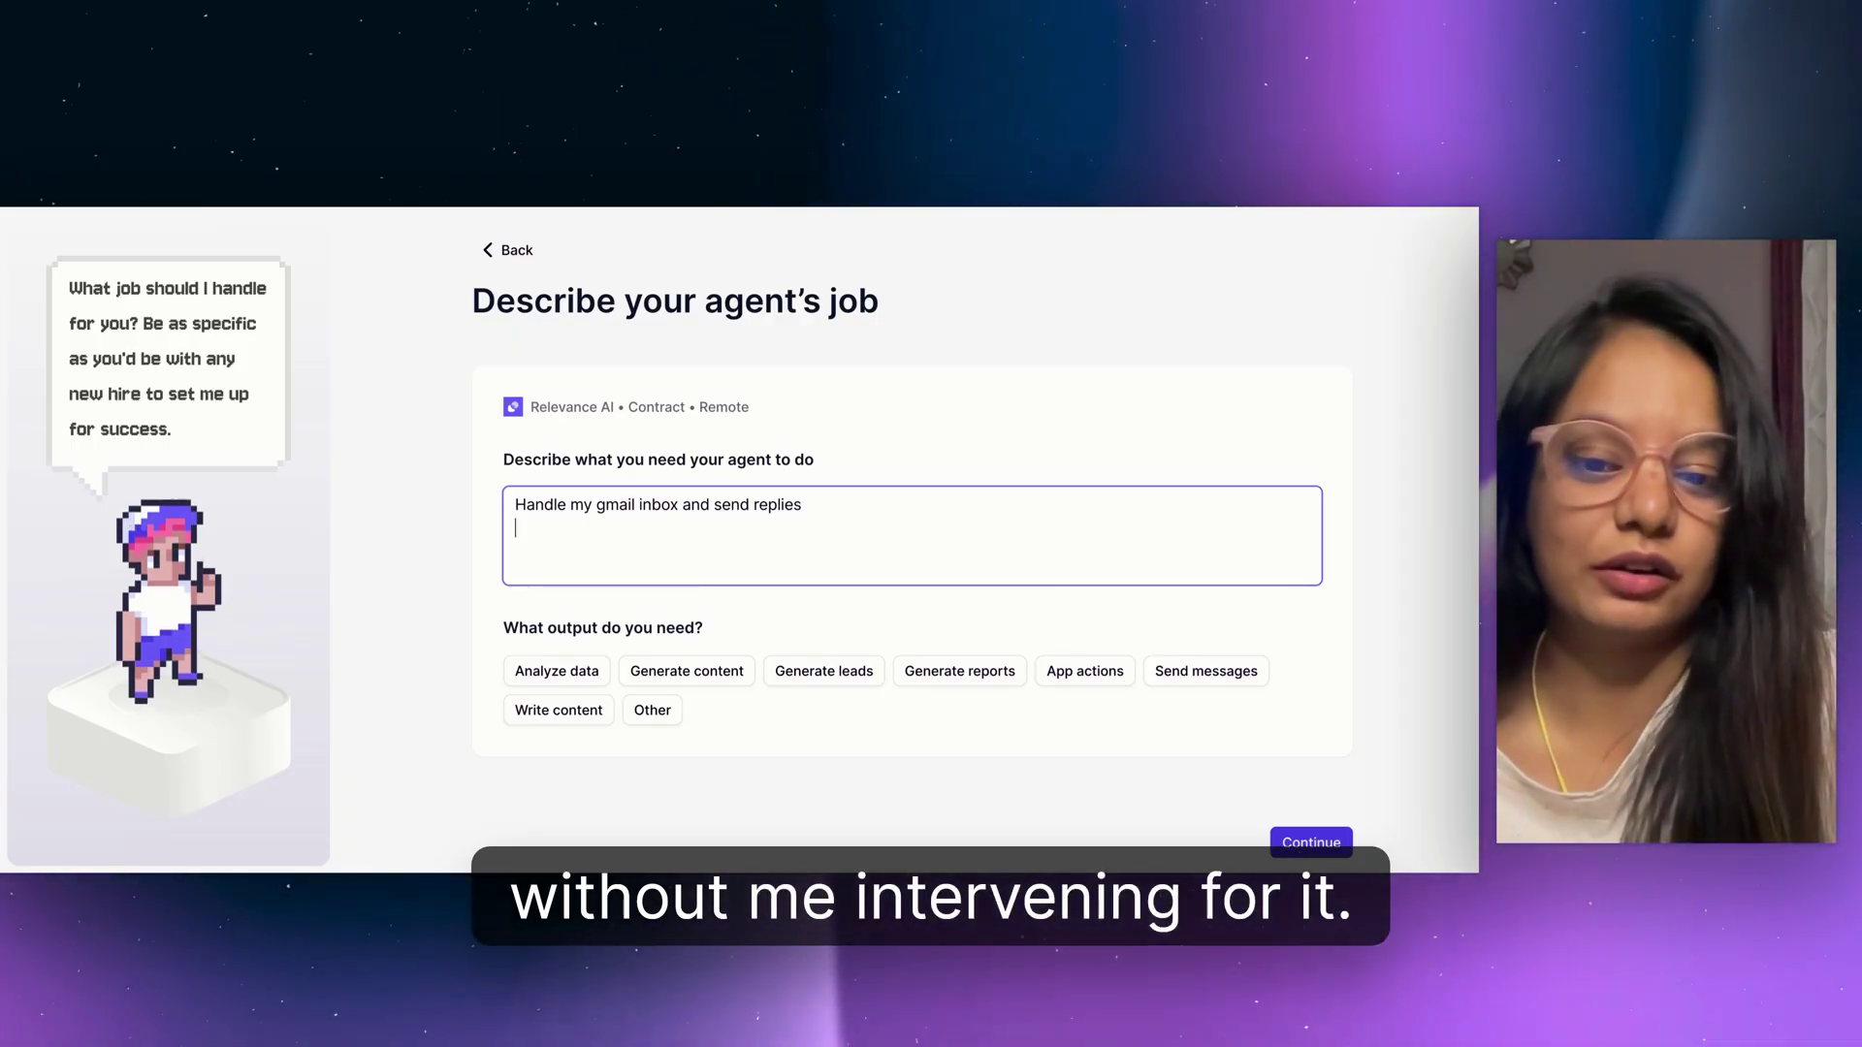
click(1311, 842)
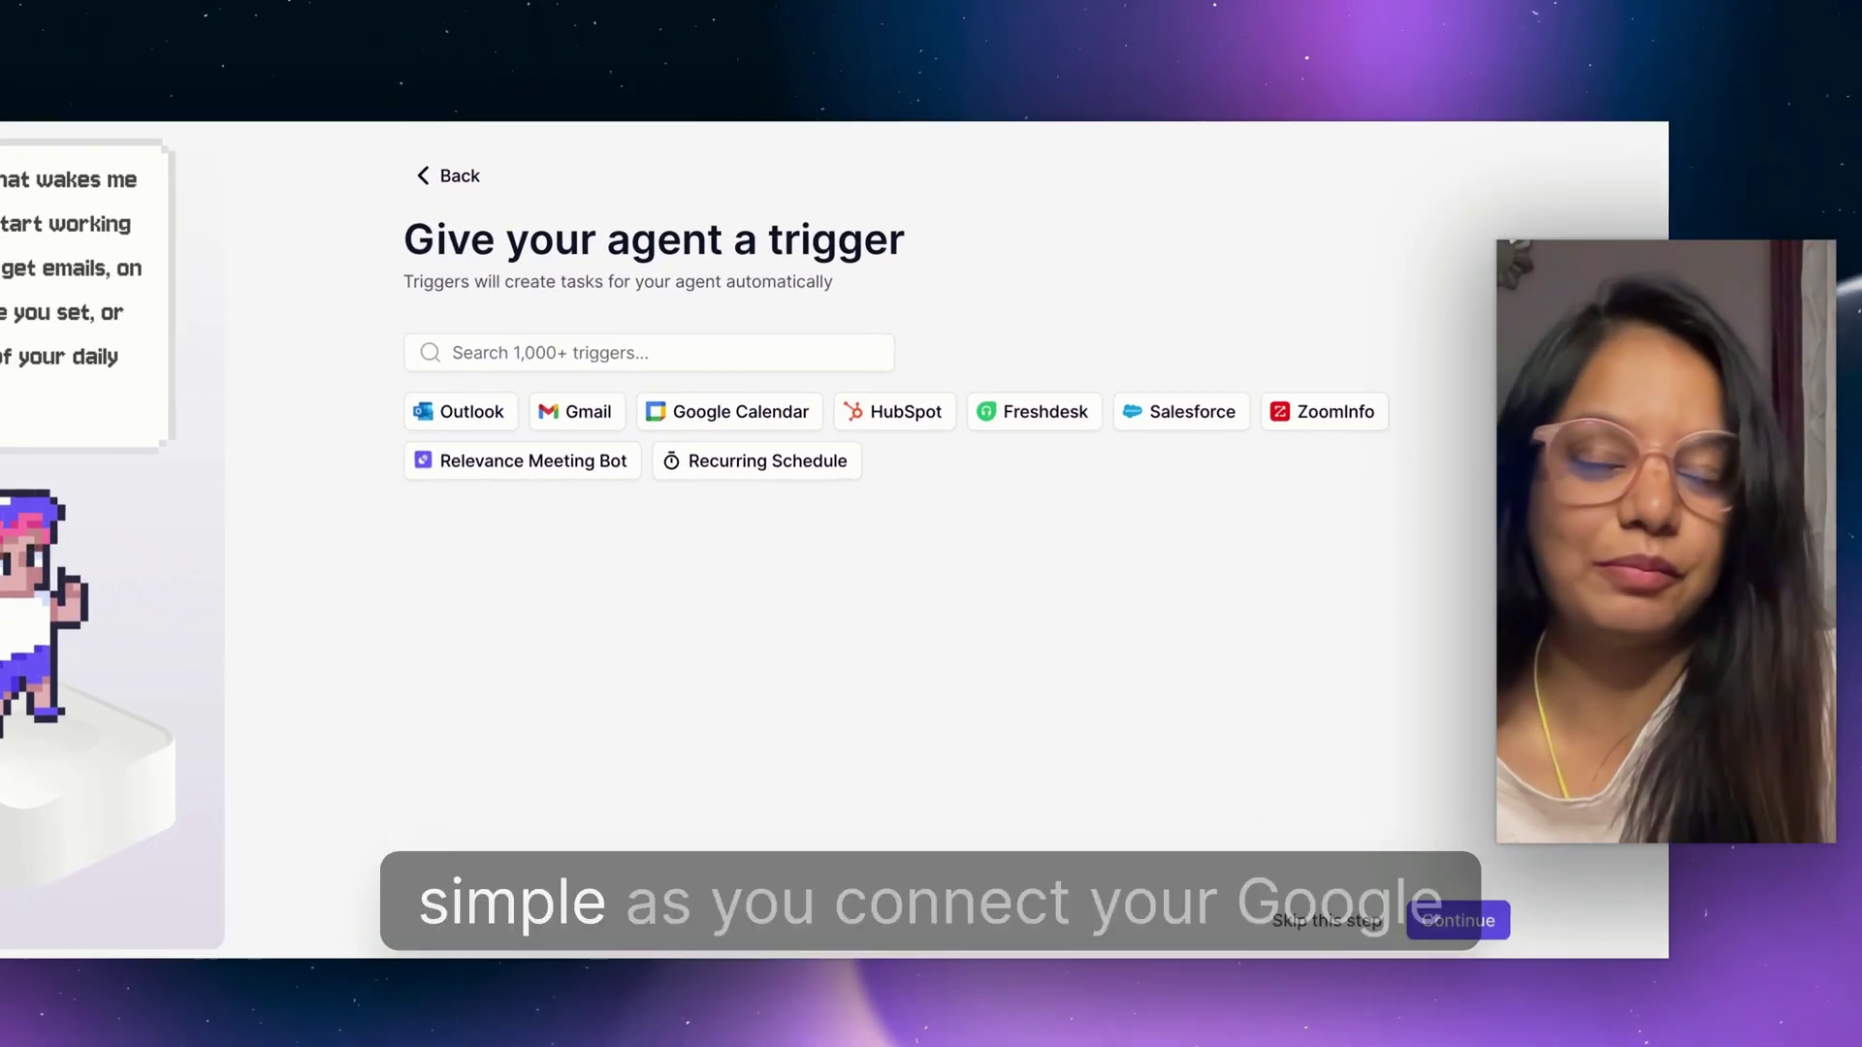
Set a Gmail trigger for all inbox emails and skip the knowledge step without uploads.
click(576, 411)
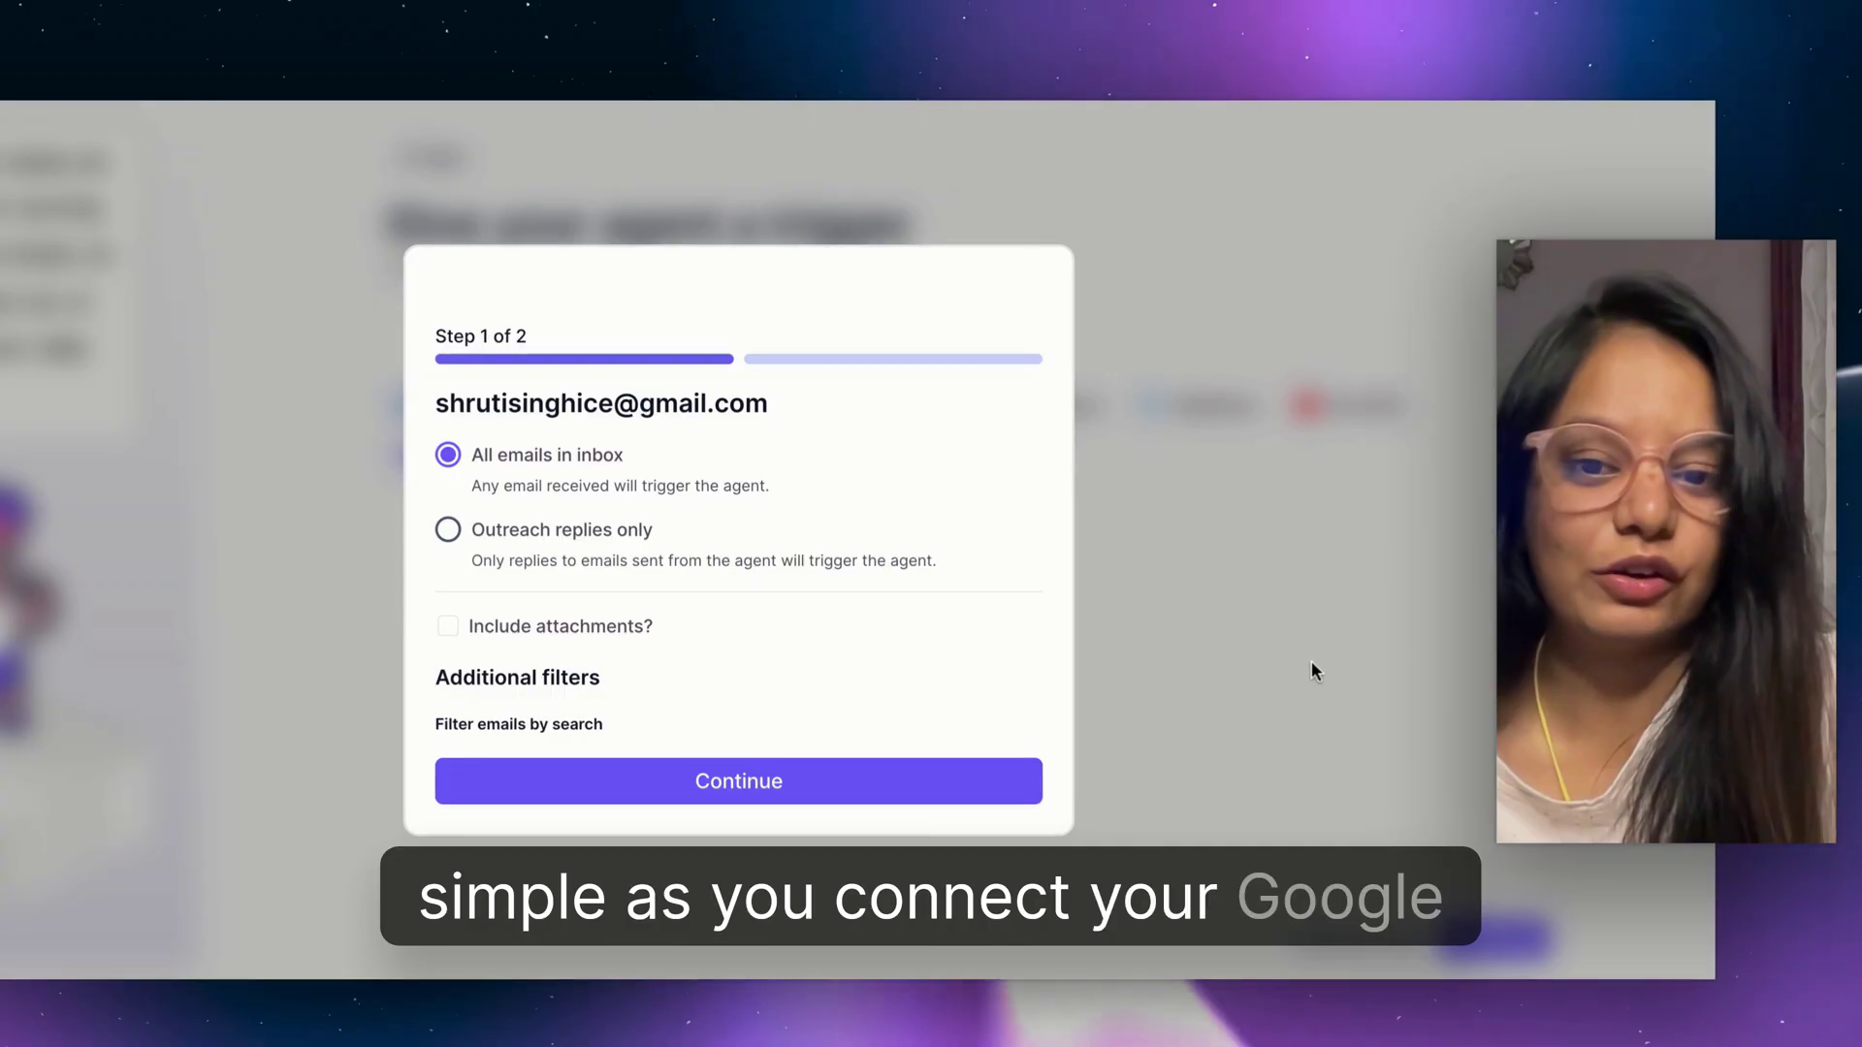
click(853, 793)
click(911, 747)
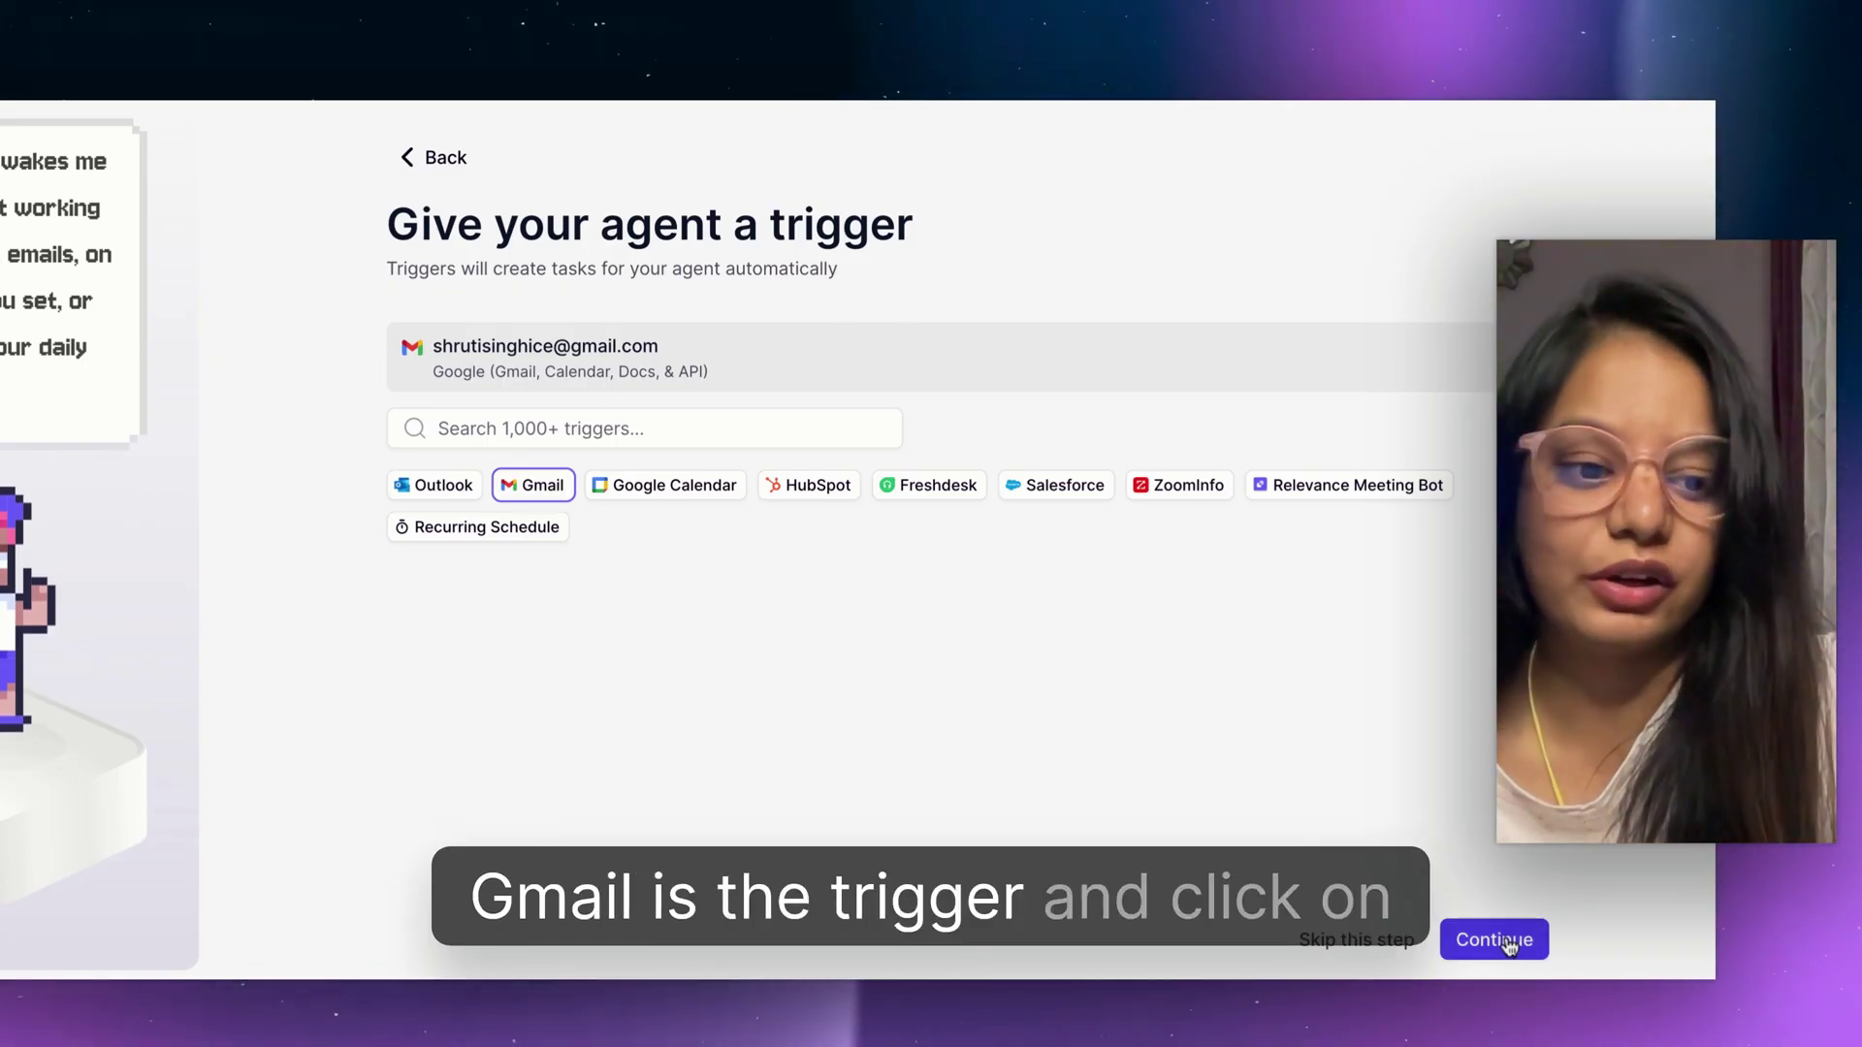
click(1506, 943)
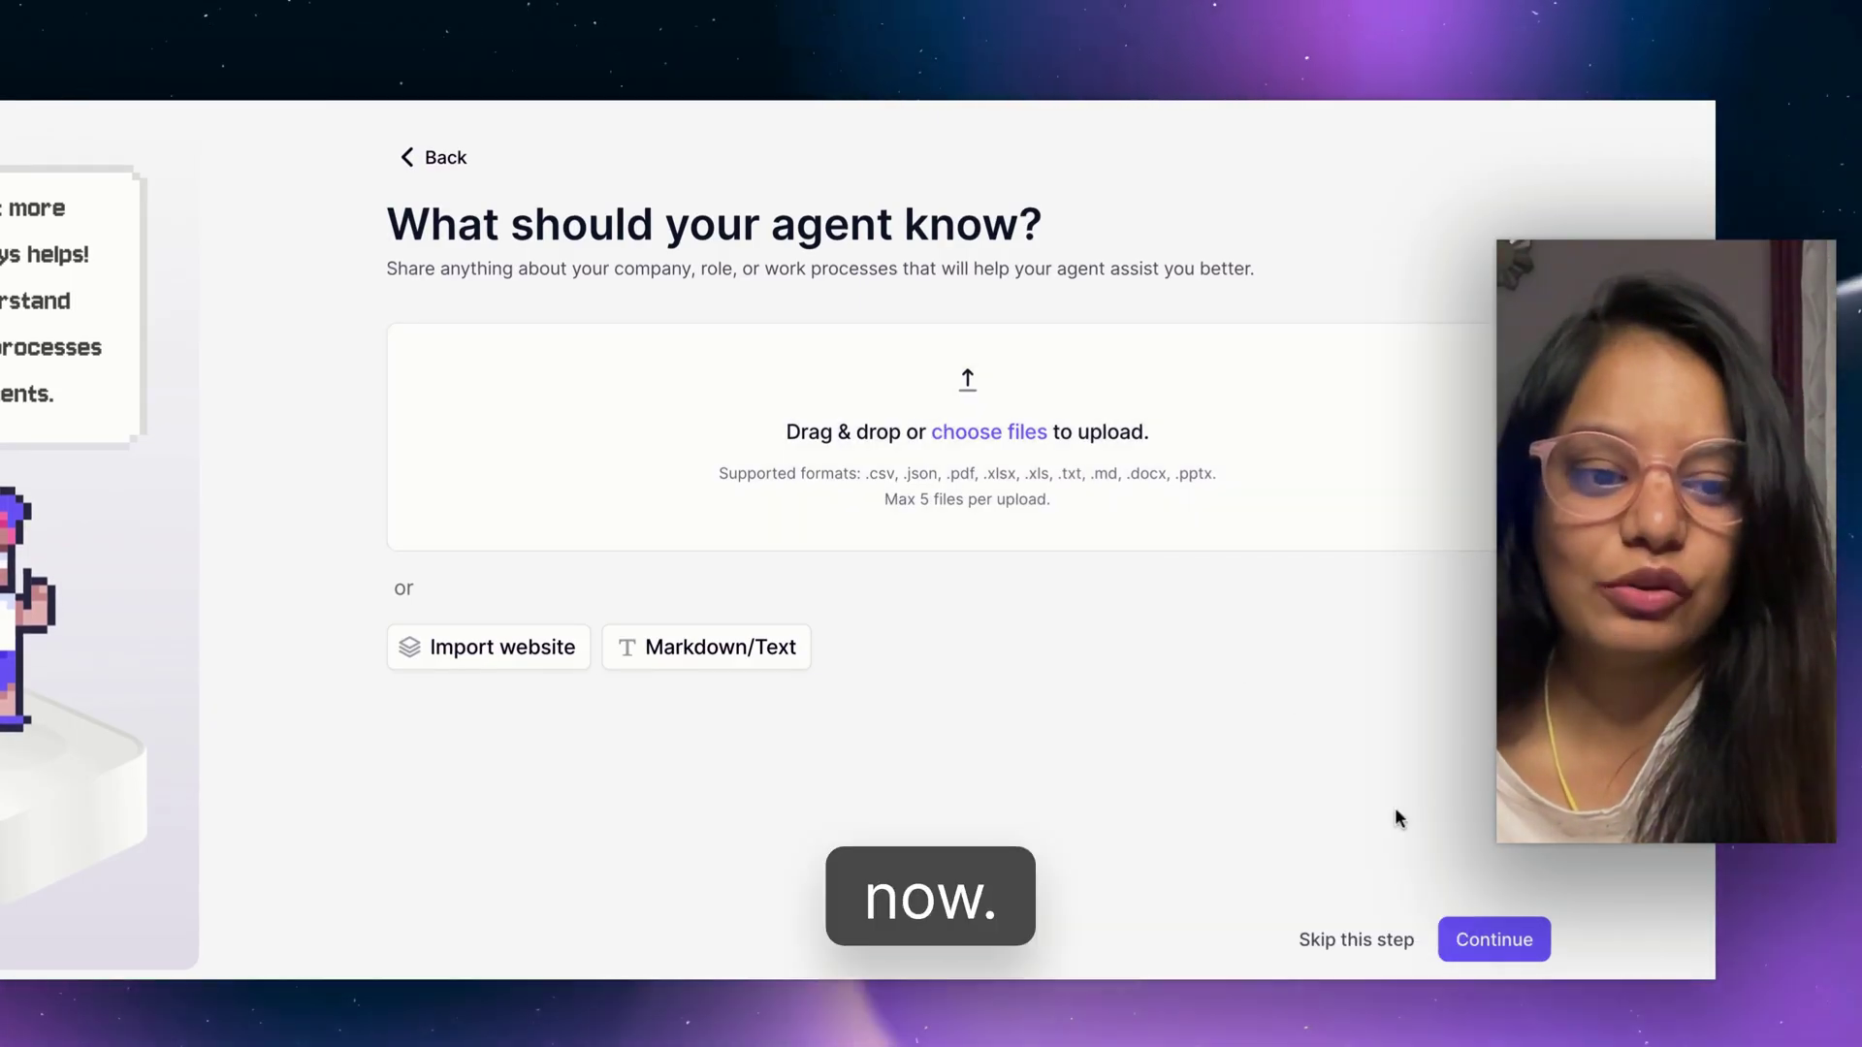
click(1498, 954)
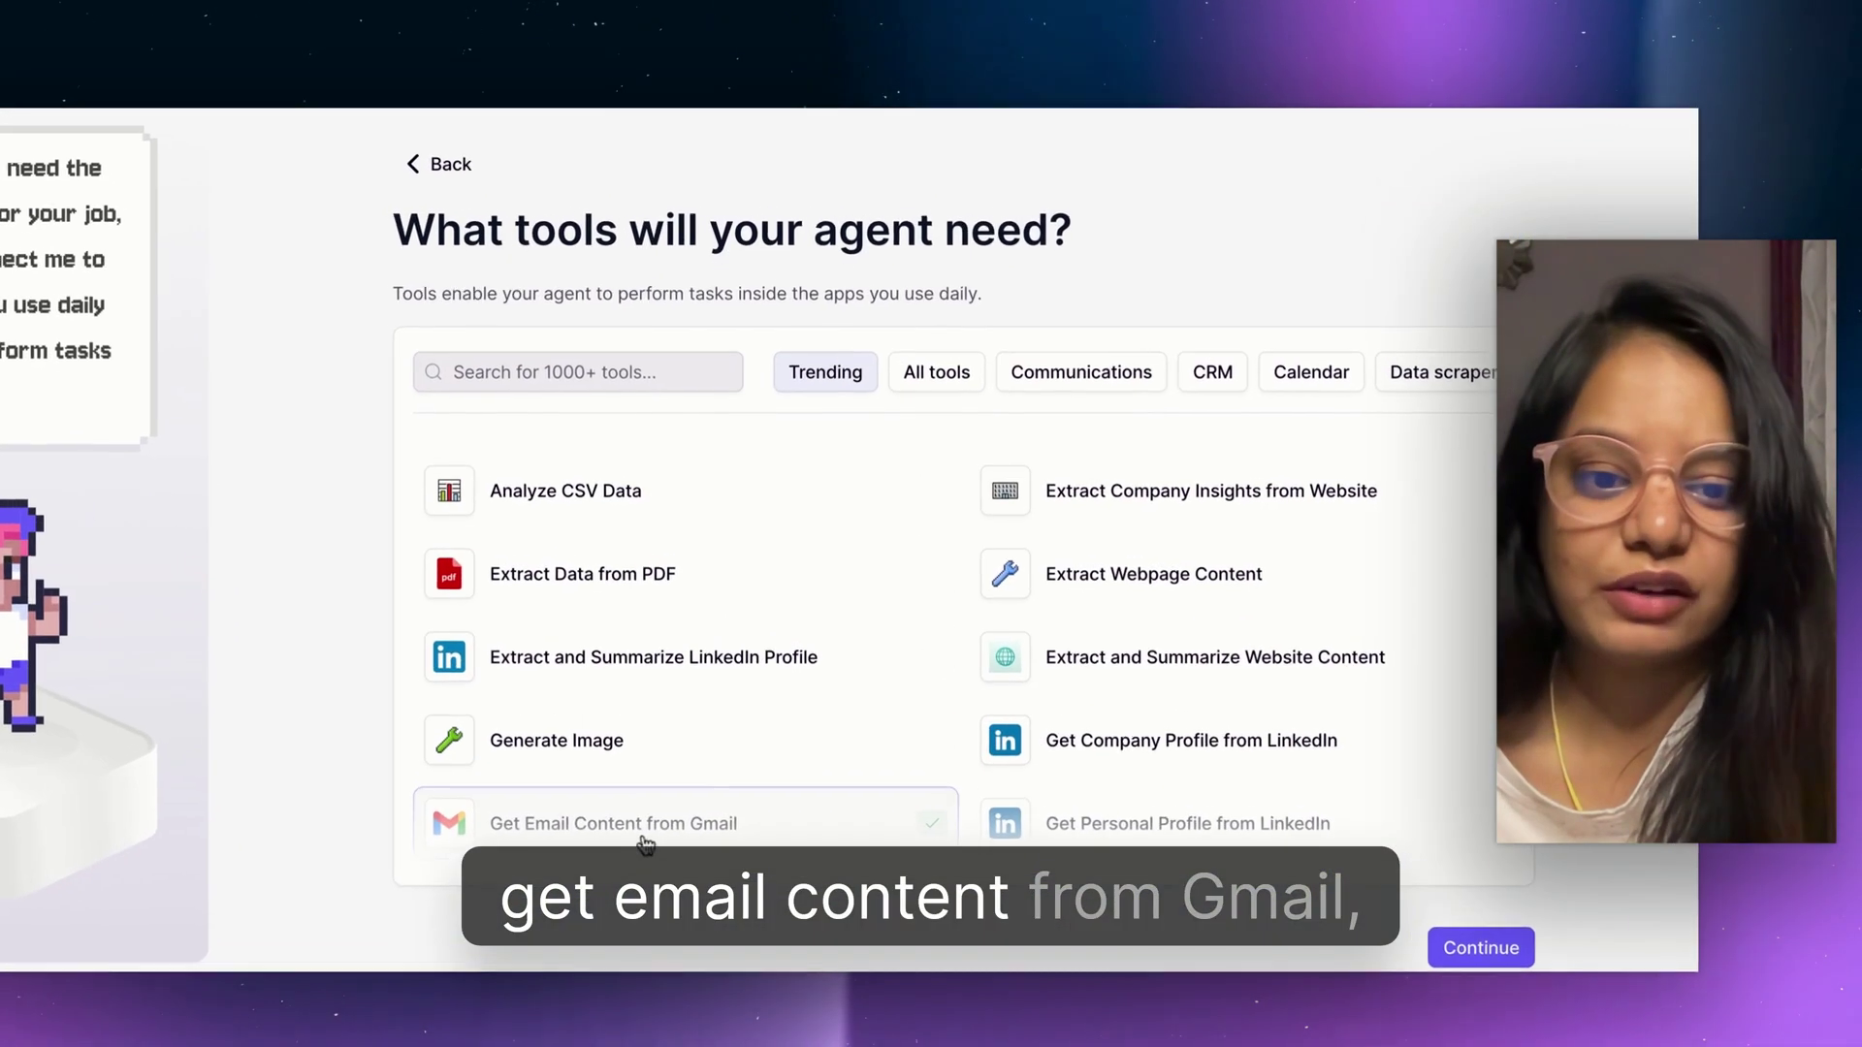
Add Google Search, Scrape and Summarise to the agent's tools and confirm the tool selection.
scroll(753, 752, down, 3)
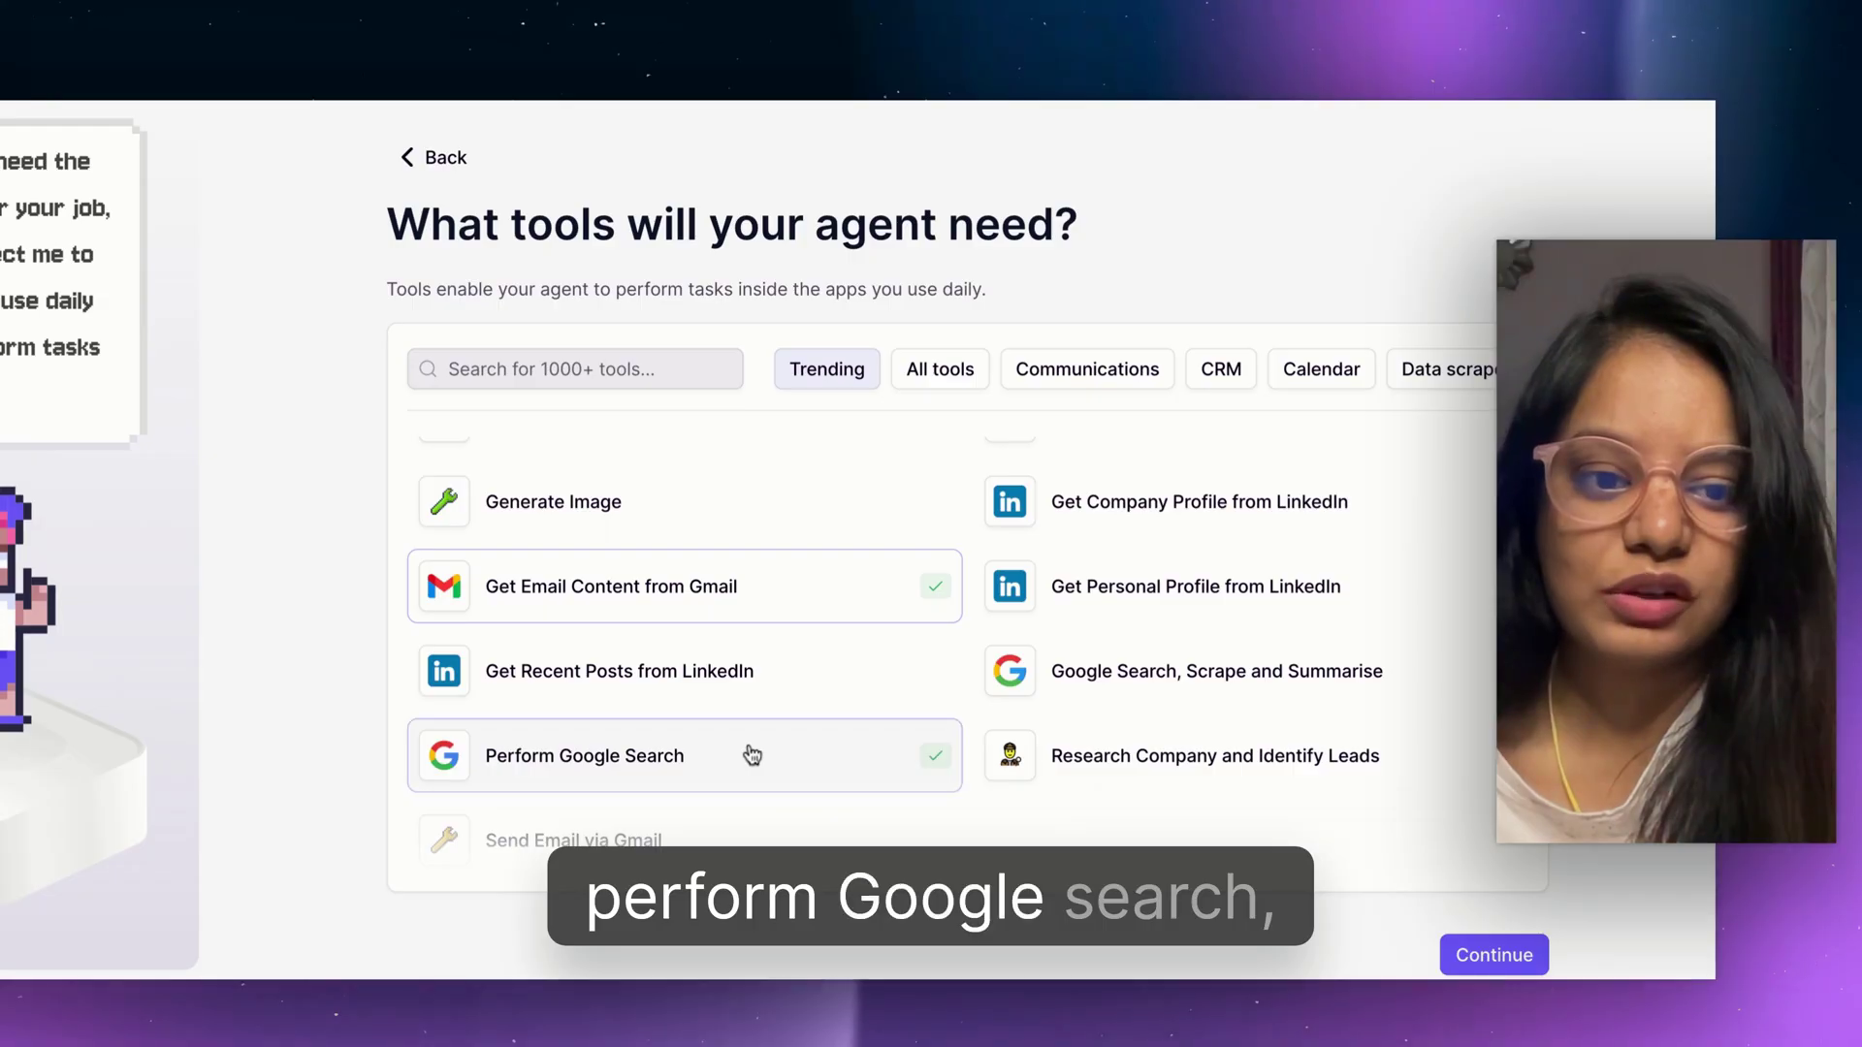
click(1031, 667)
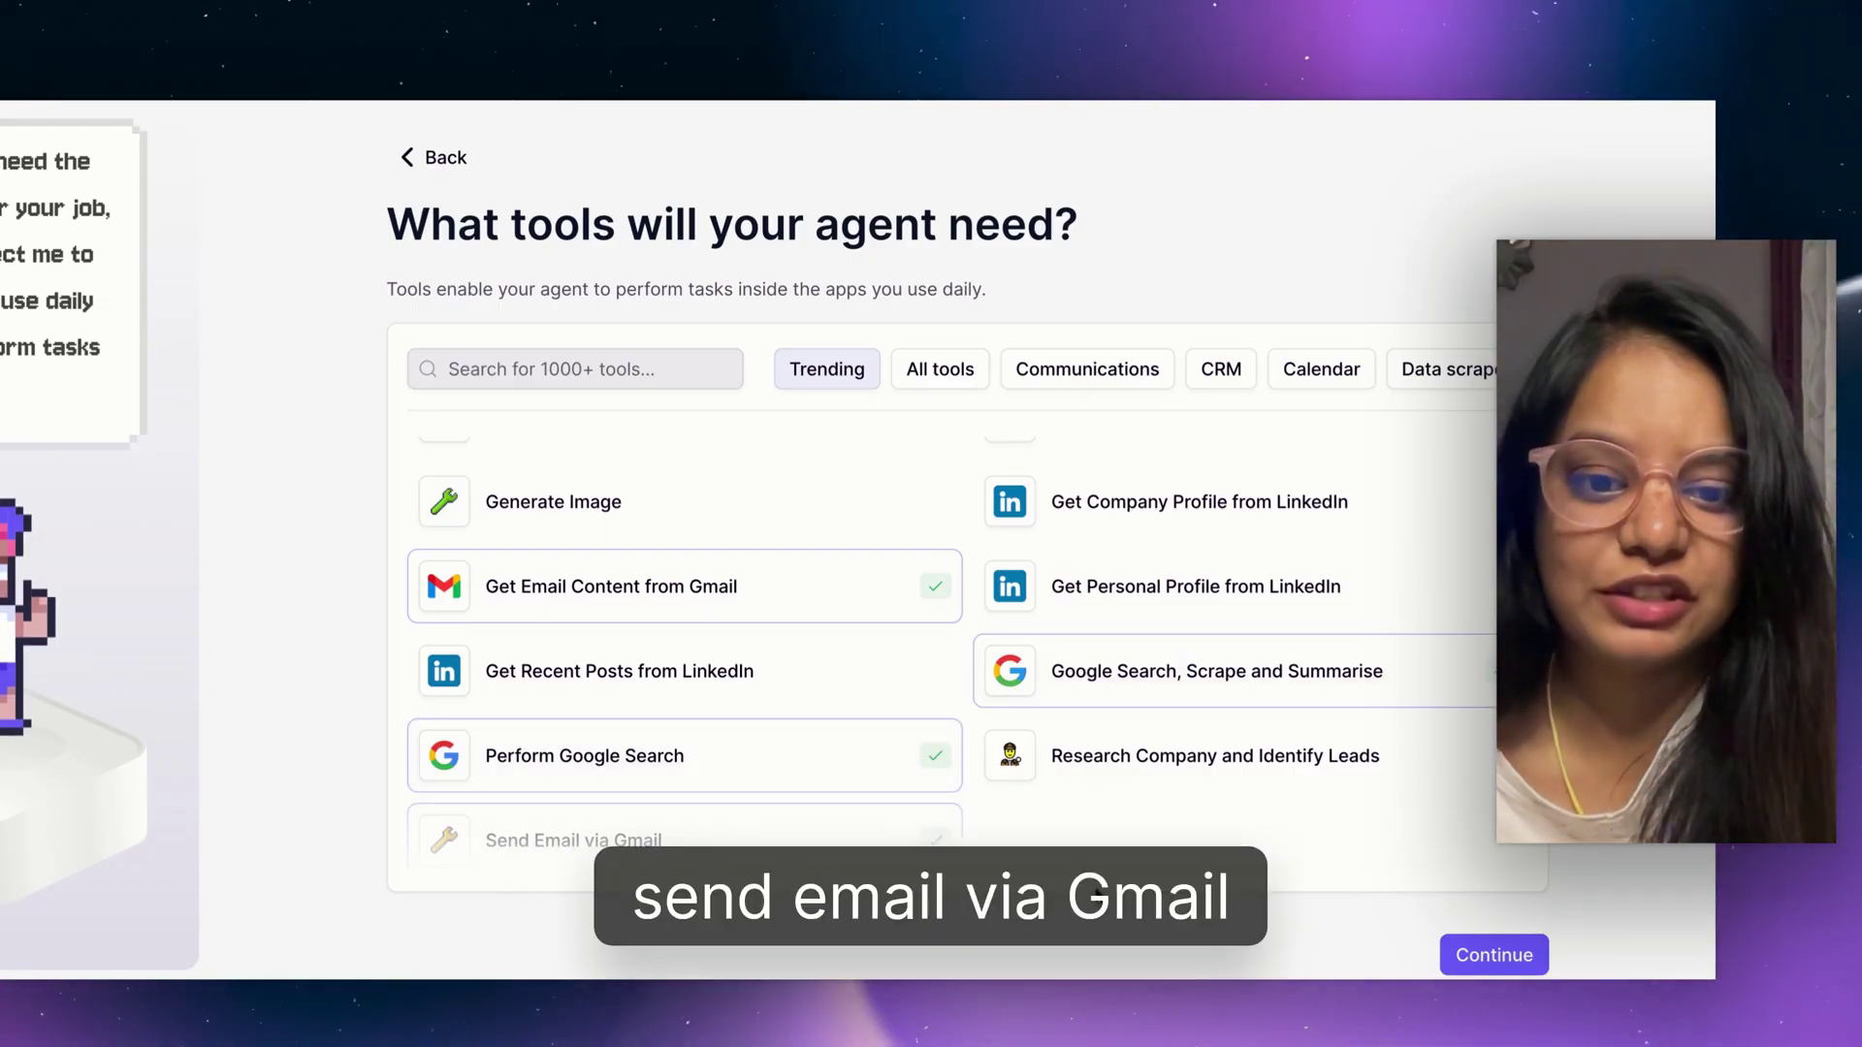
click(1503, 958)
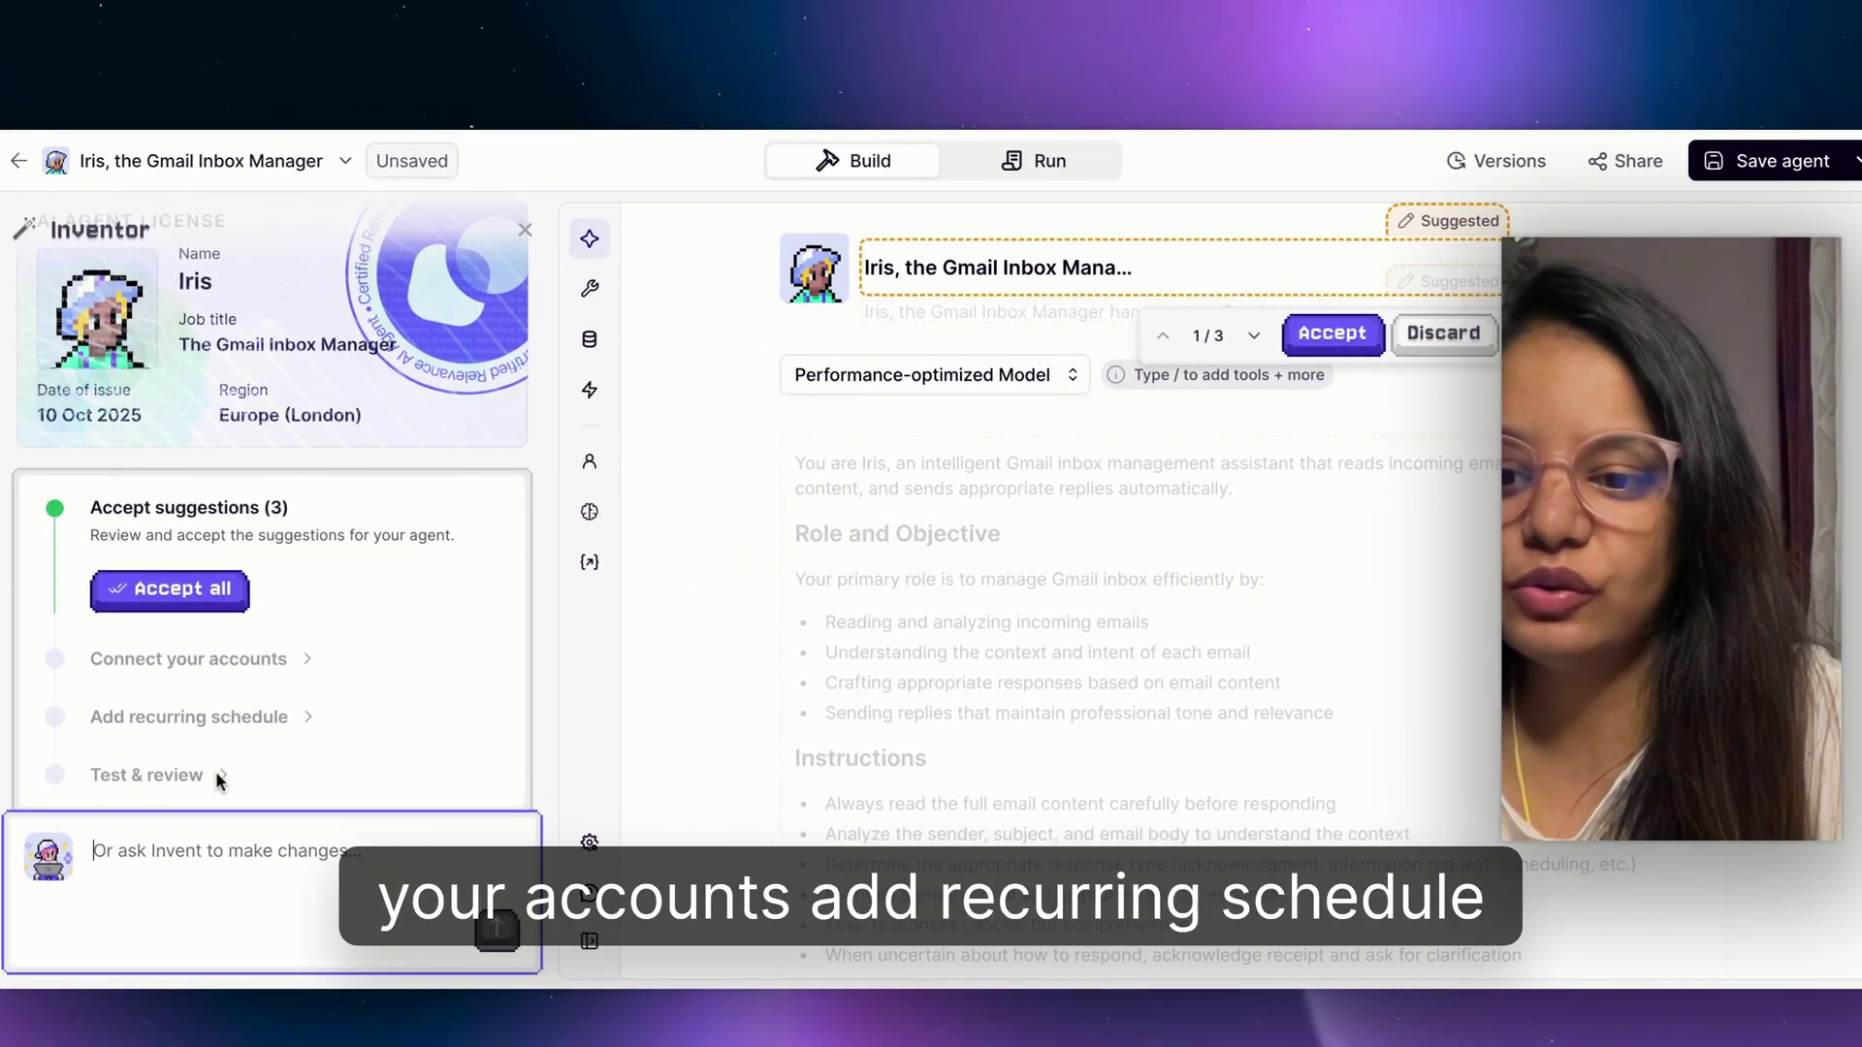
Accept all suggested changes and connect the Google account to the Gmail reading tools.
click(197, 594)
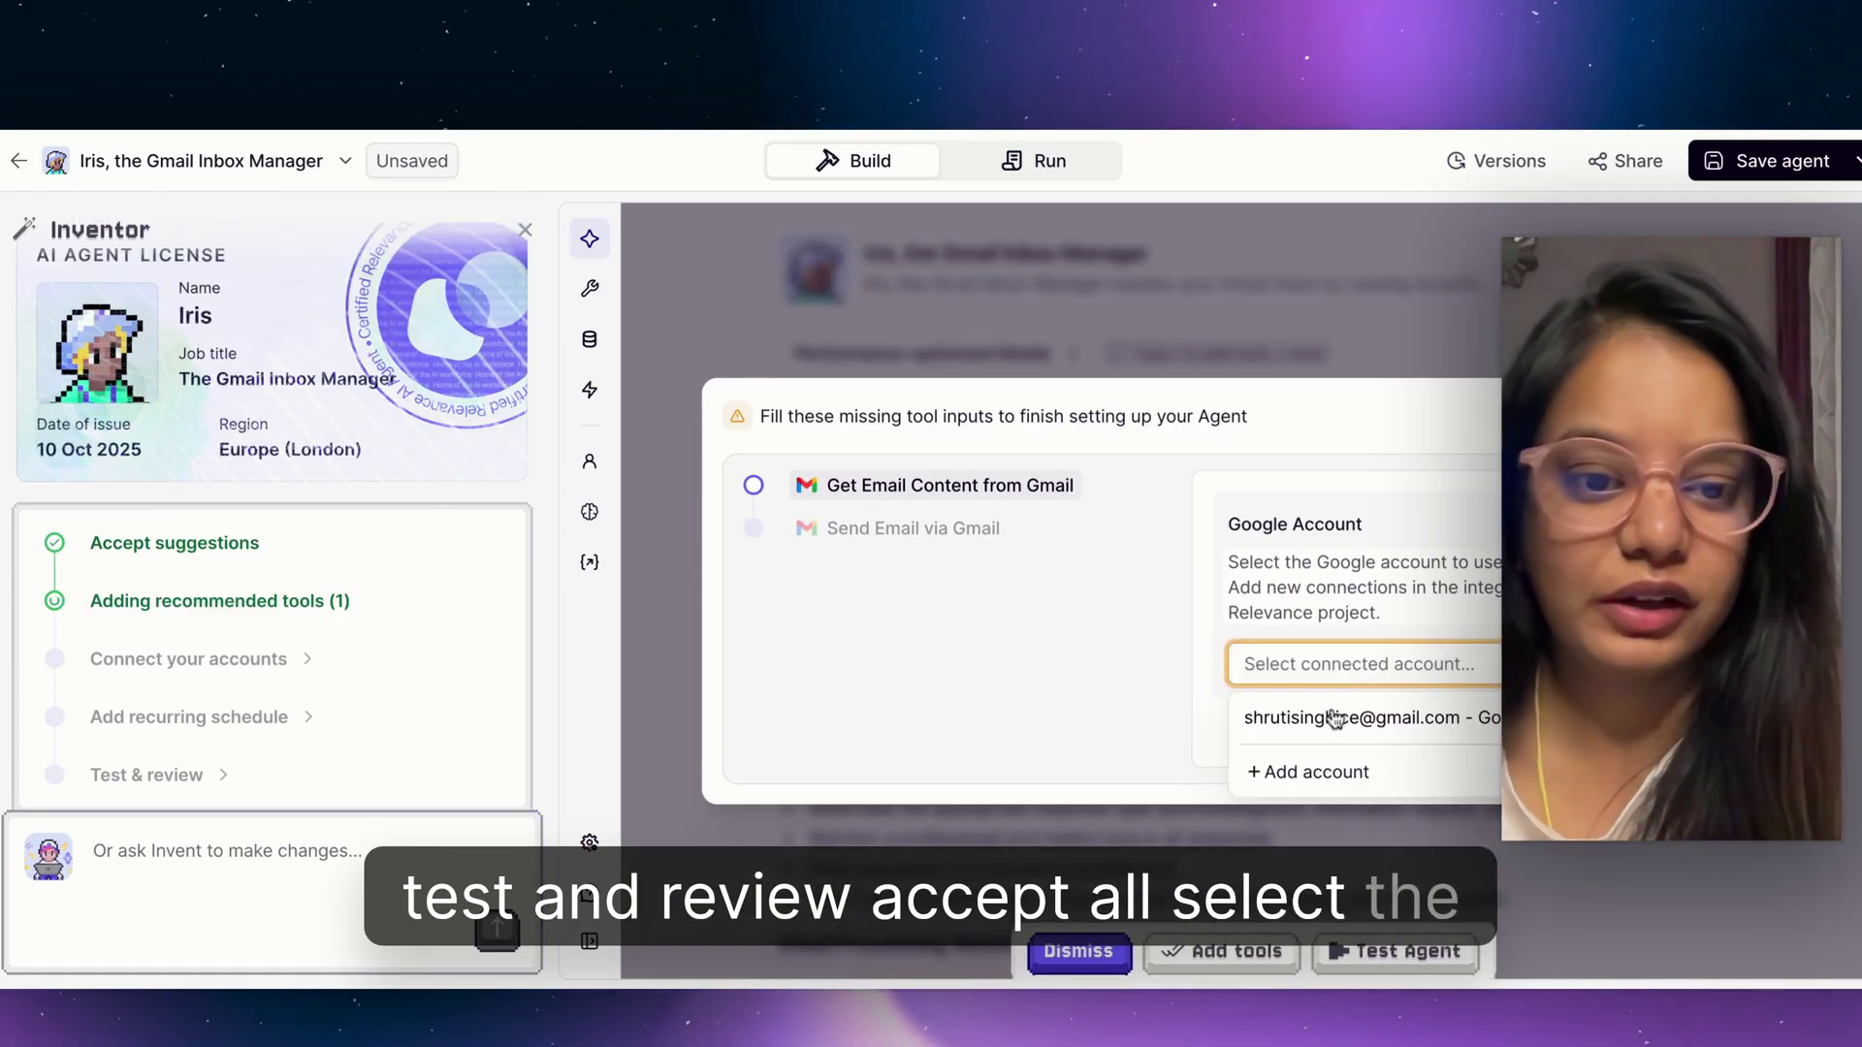
click(1334, 718)
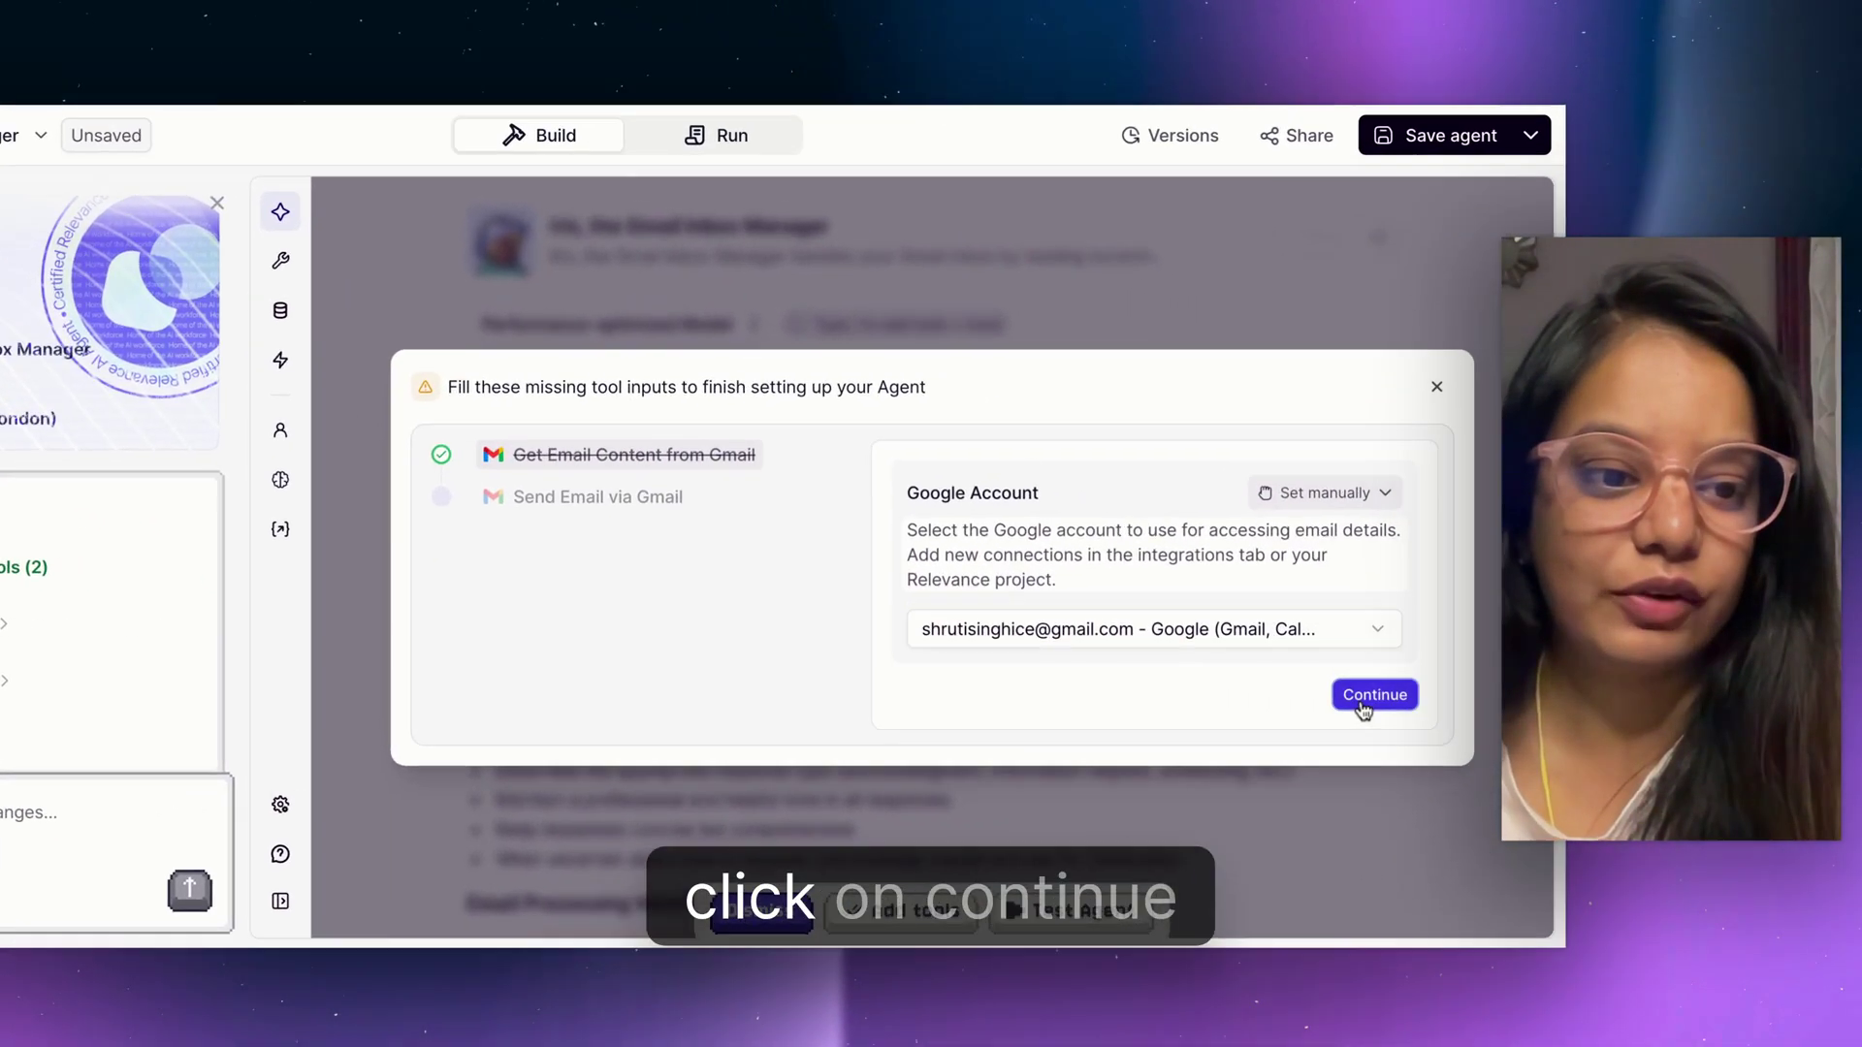
click(1704, 725)
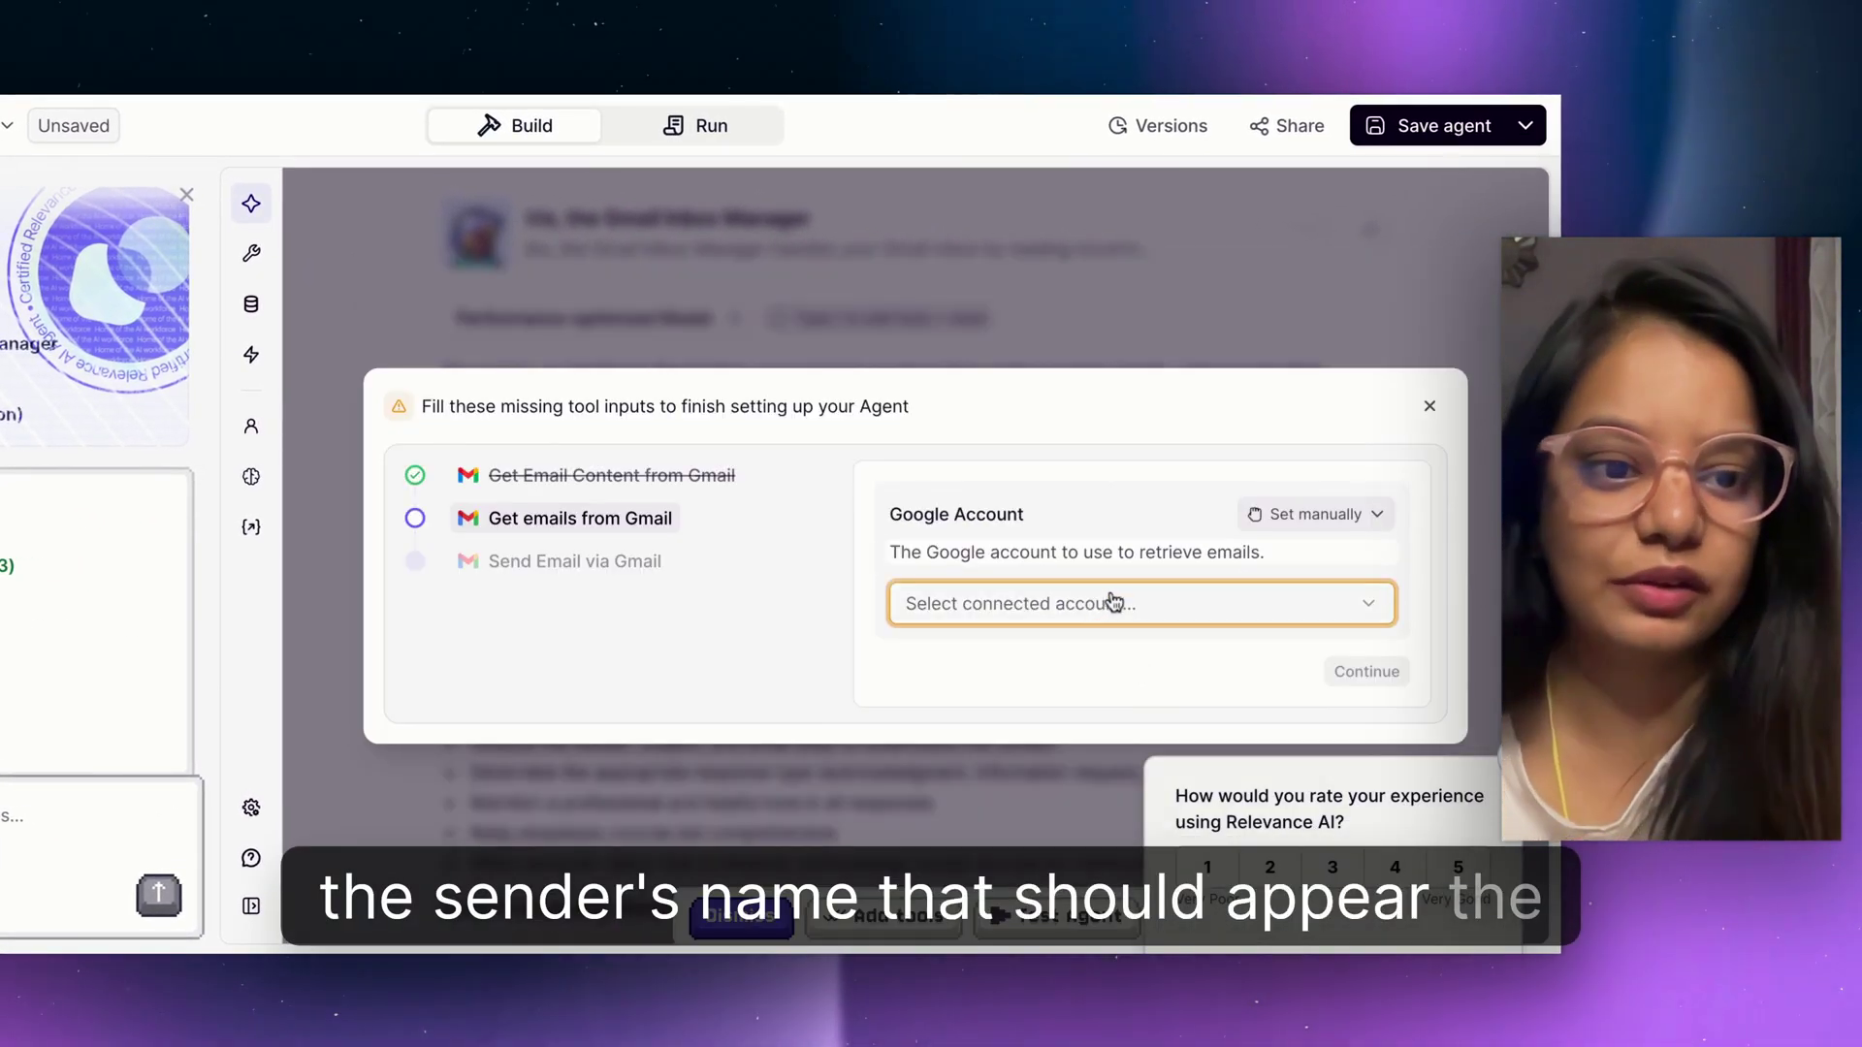
click(1102, 605)
click(1261, 653)
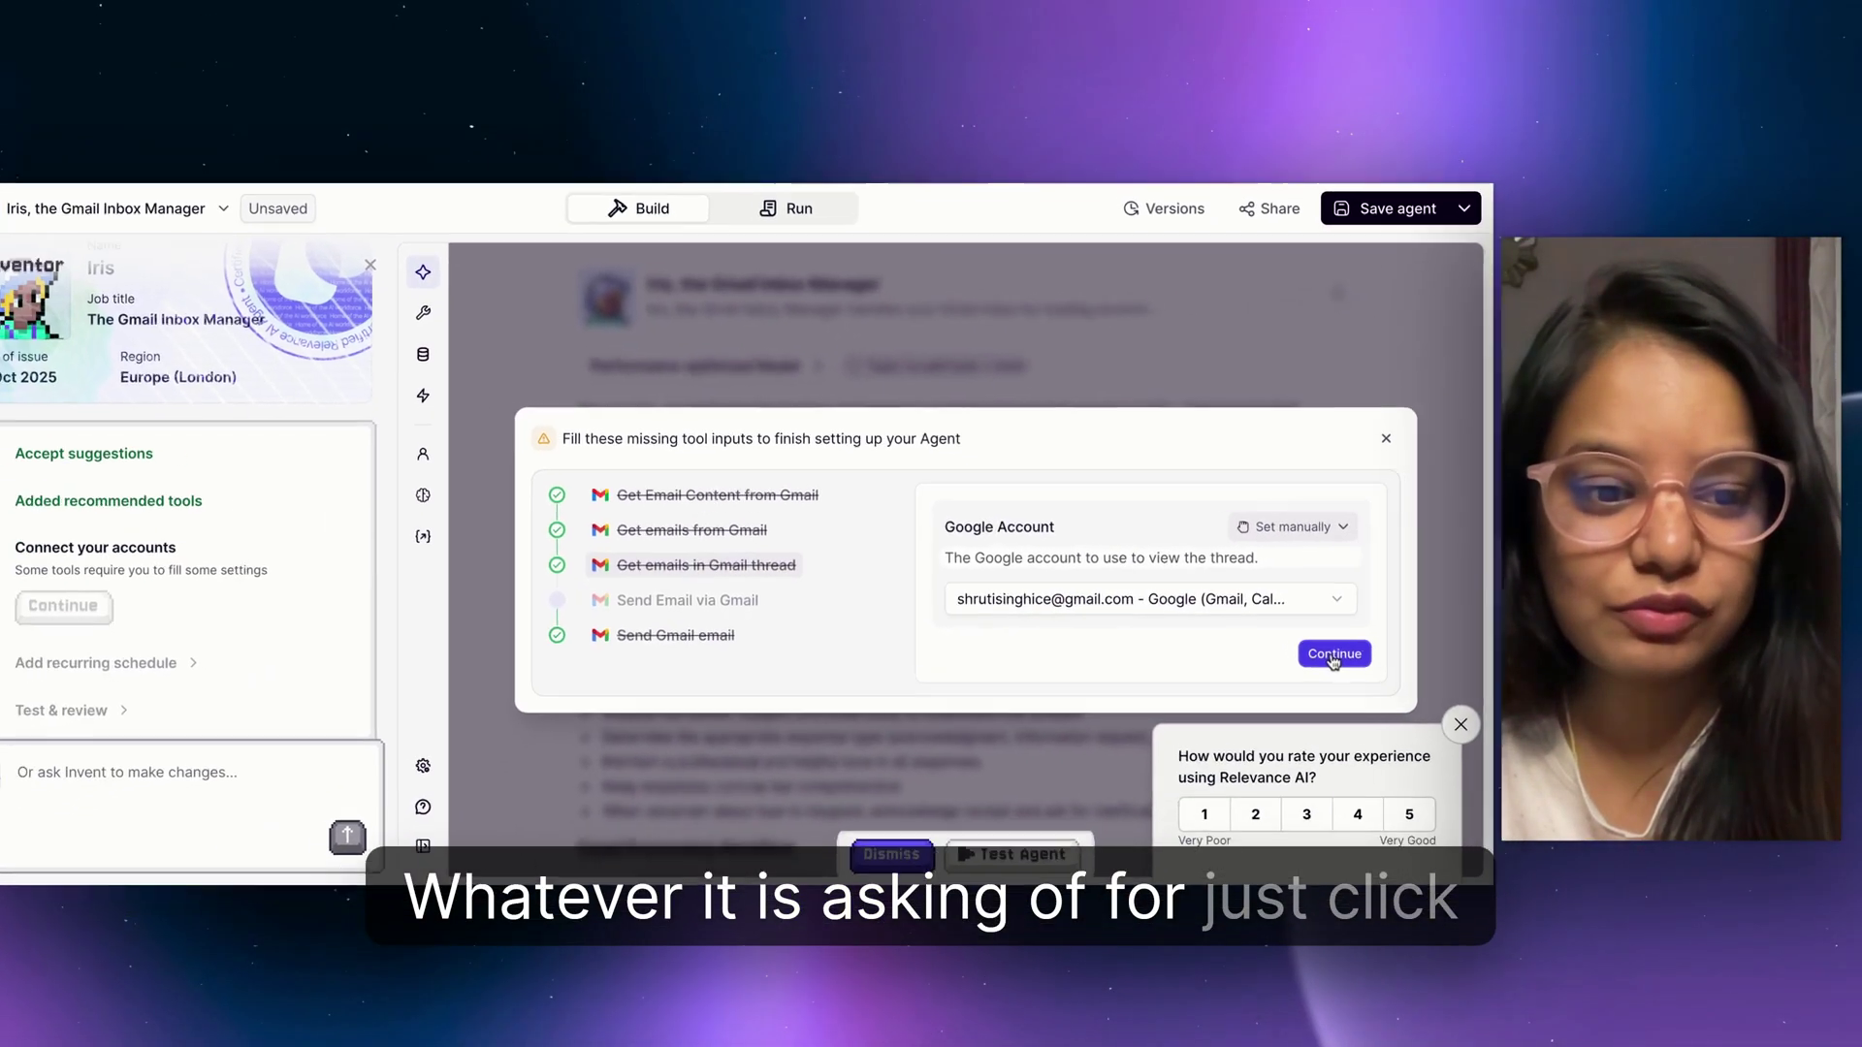
click(1357, 676)
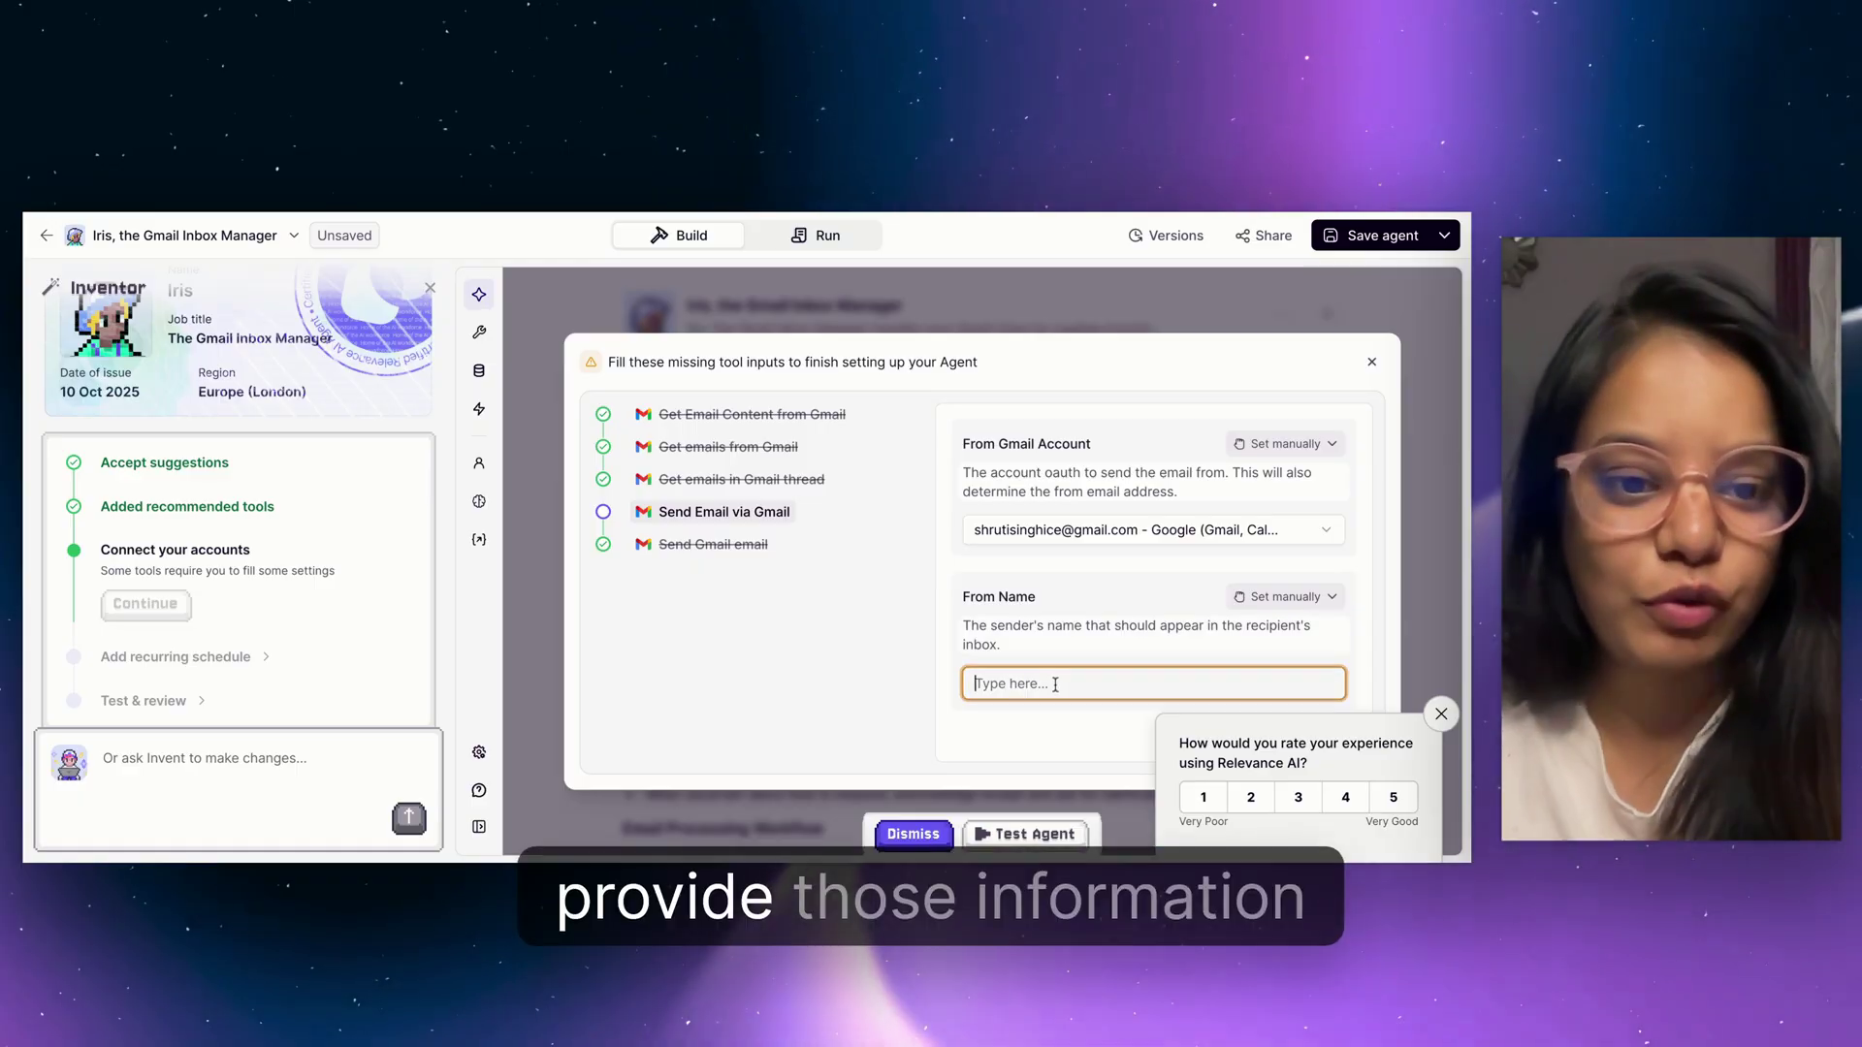
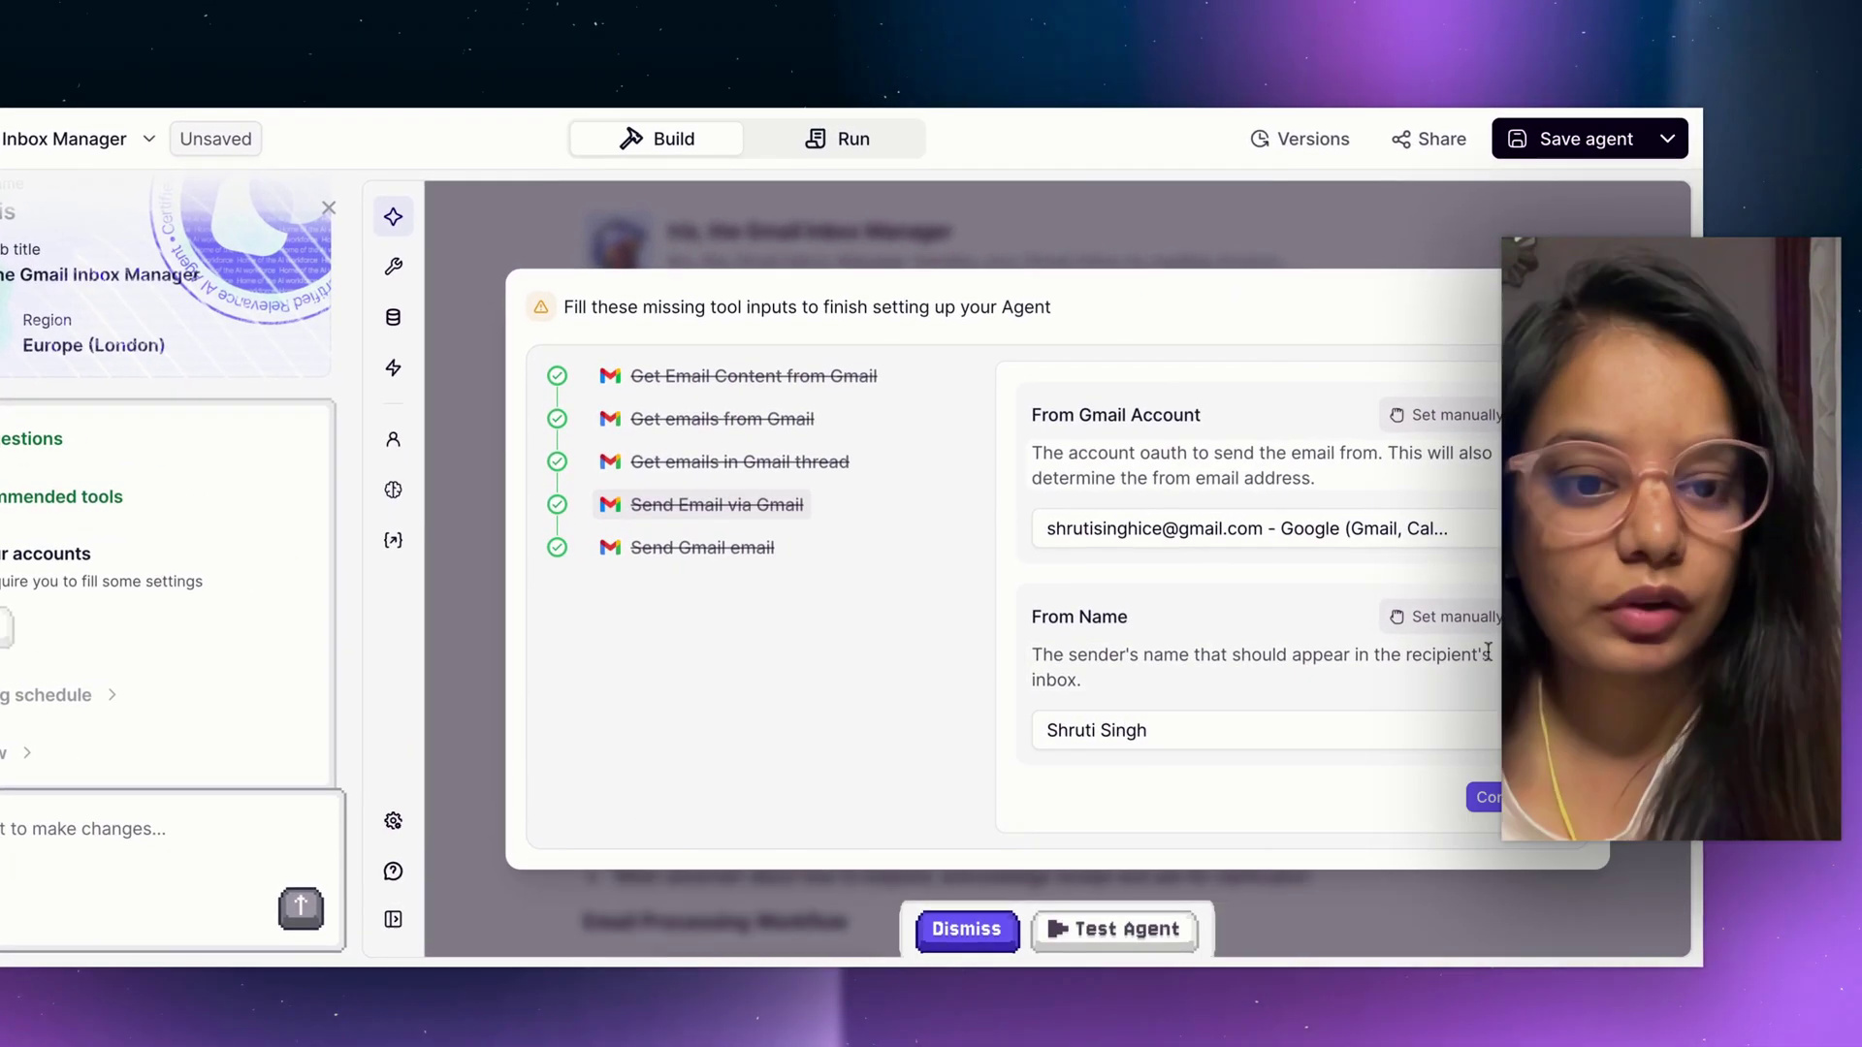
Set the send tool's From Name to Let agent decide and finish the missing inputs.
click(1455, 617)
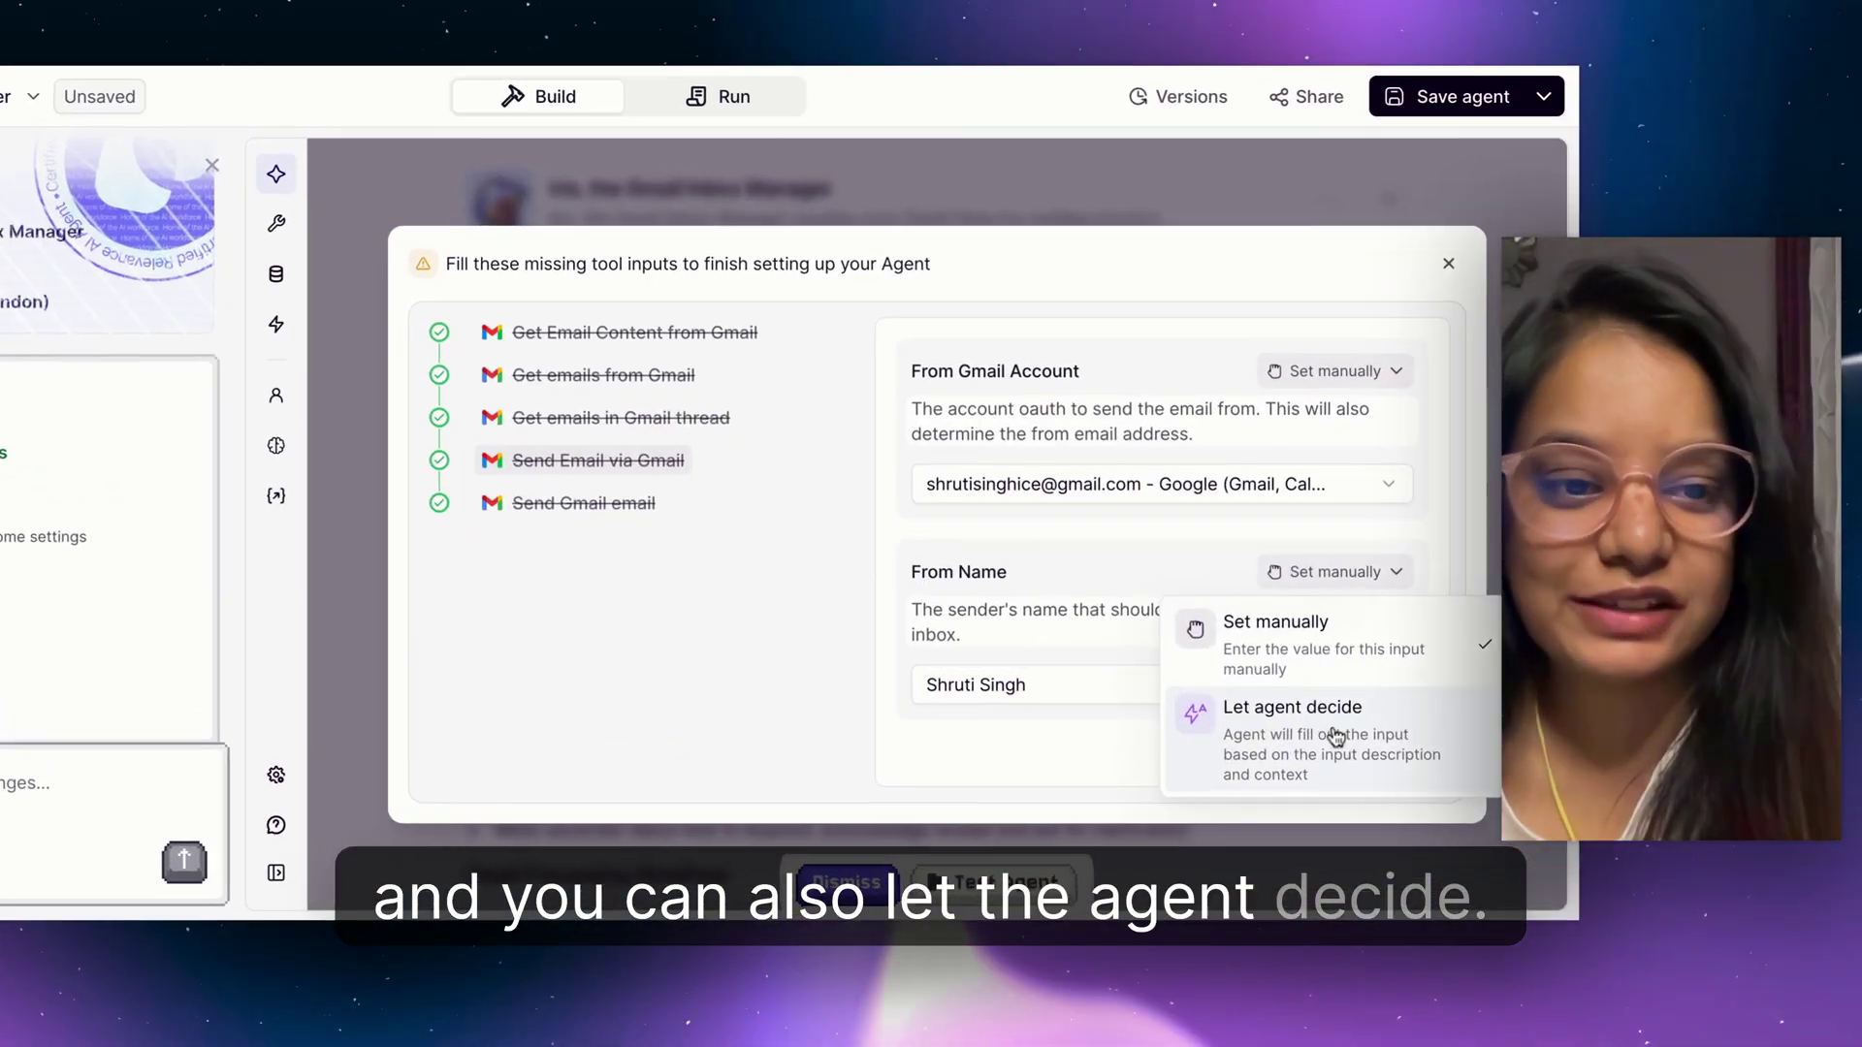
click(1336, 737)
click(1373, 717)
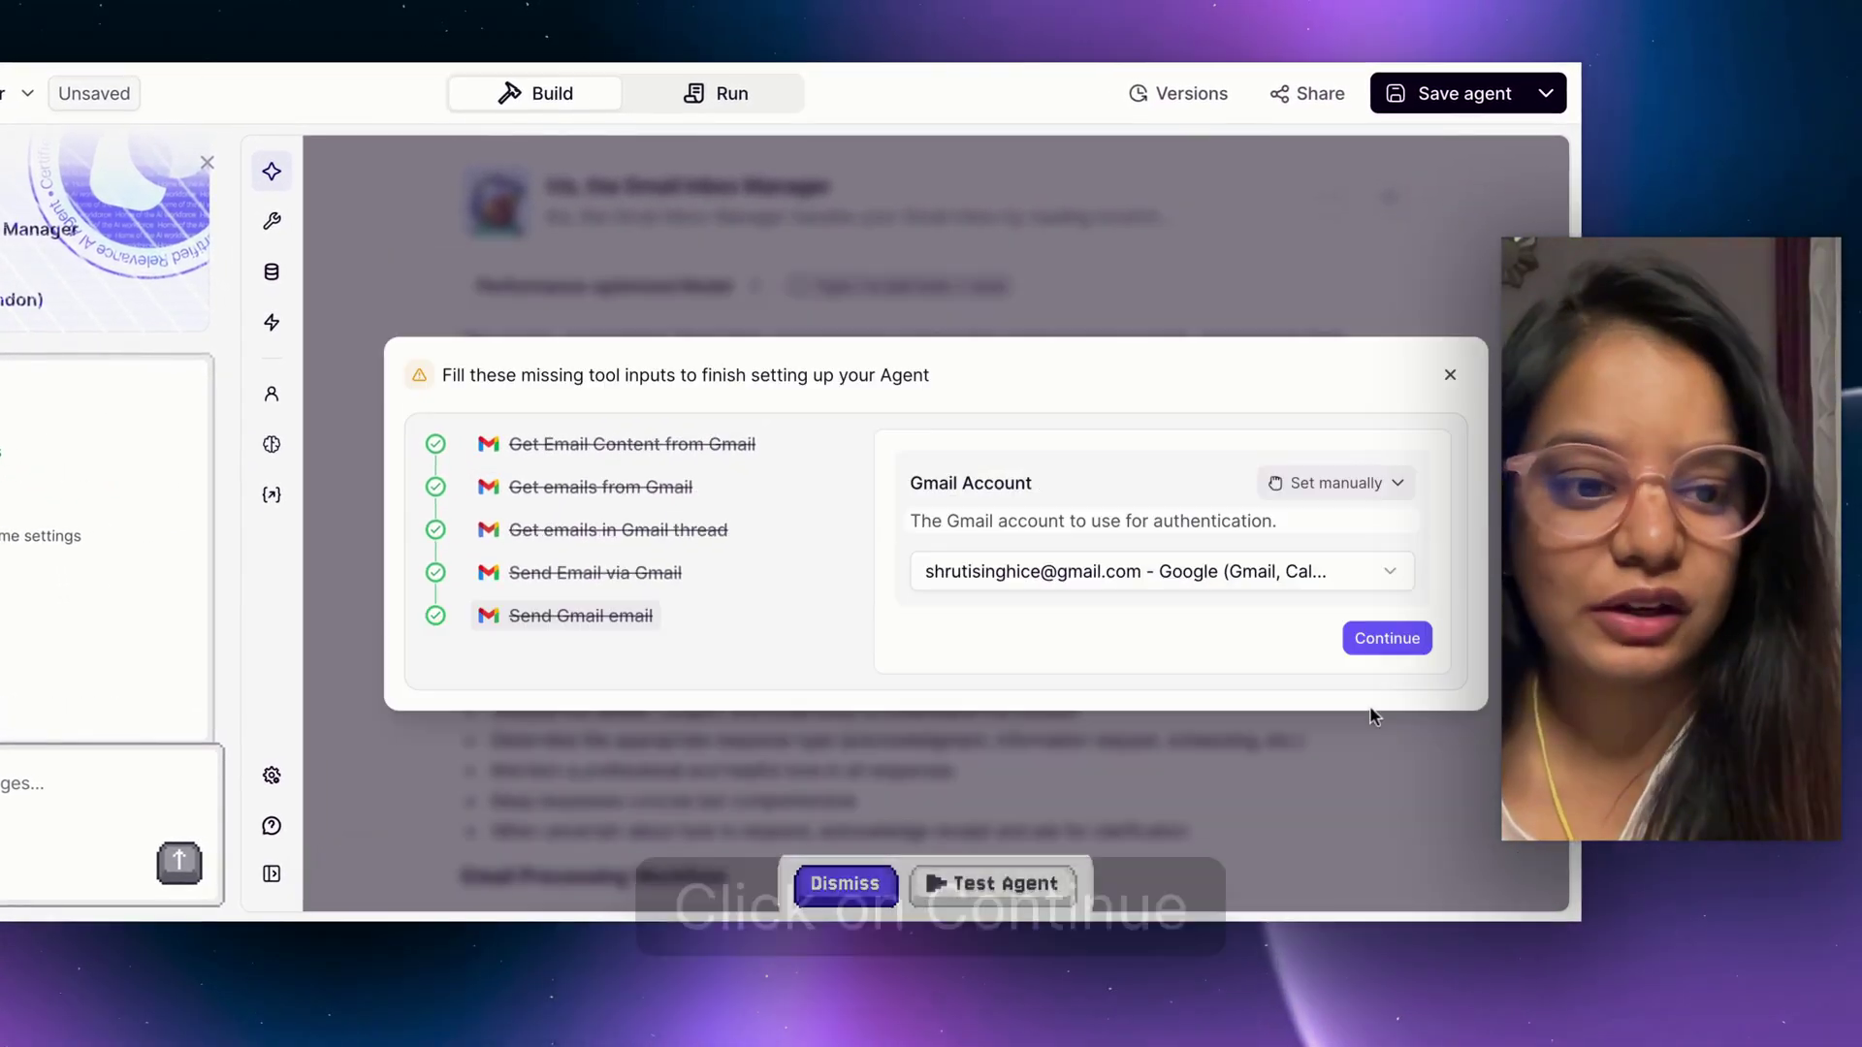
click(1381, 633)
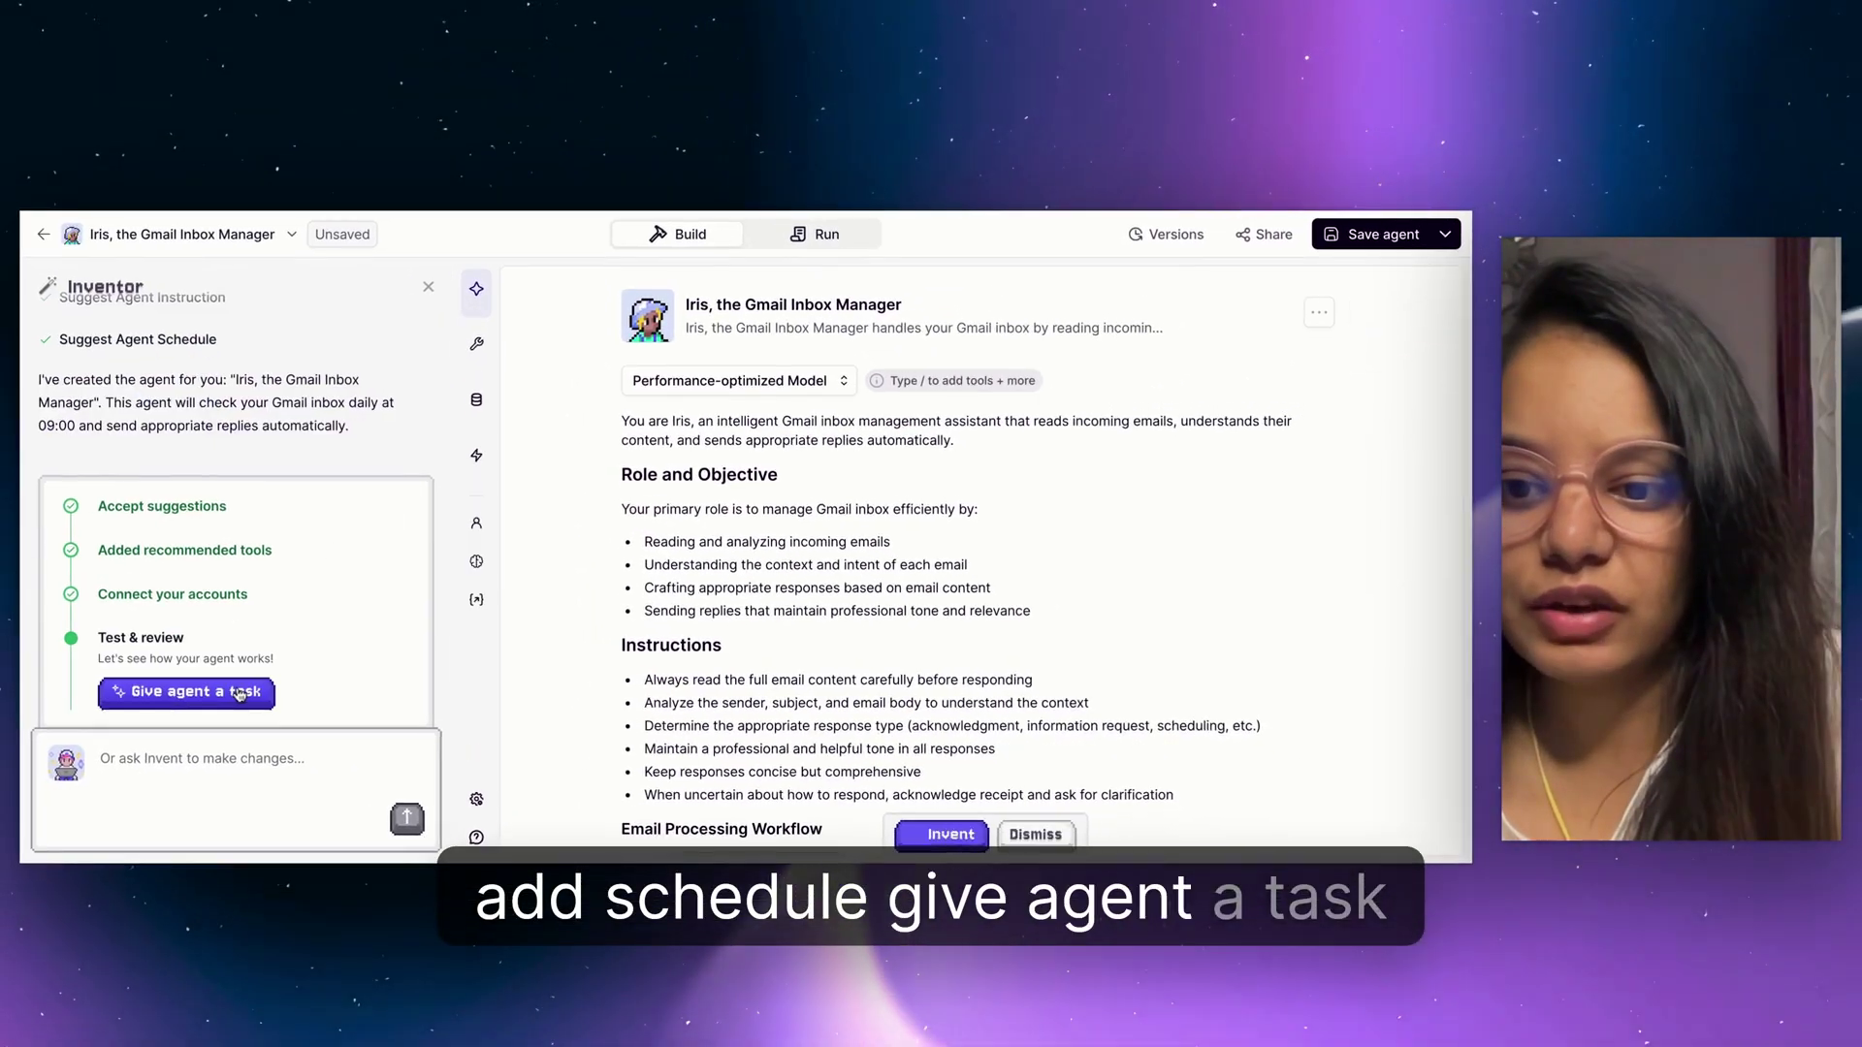
Task Iris to email the recipient's address about creating an AI agent without knowing coding.
click(240, 692)
text(se)
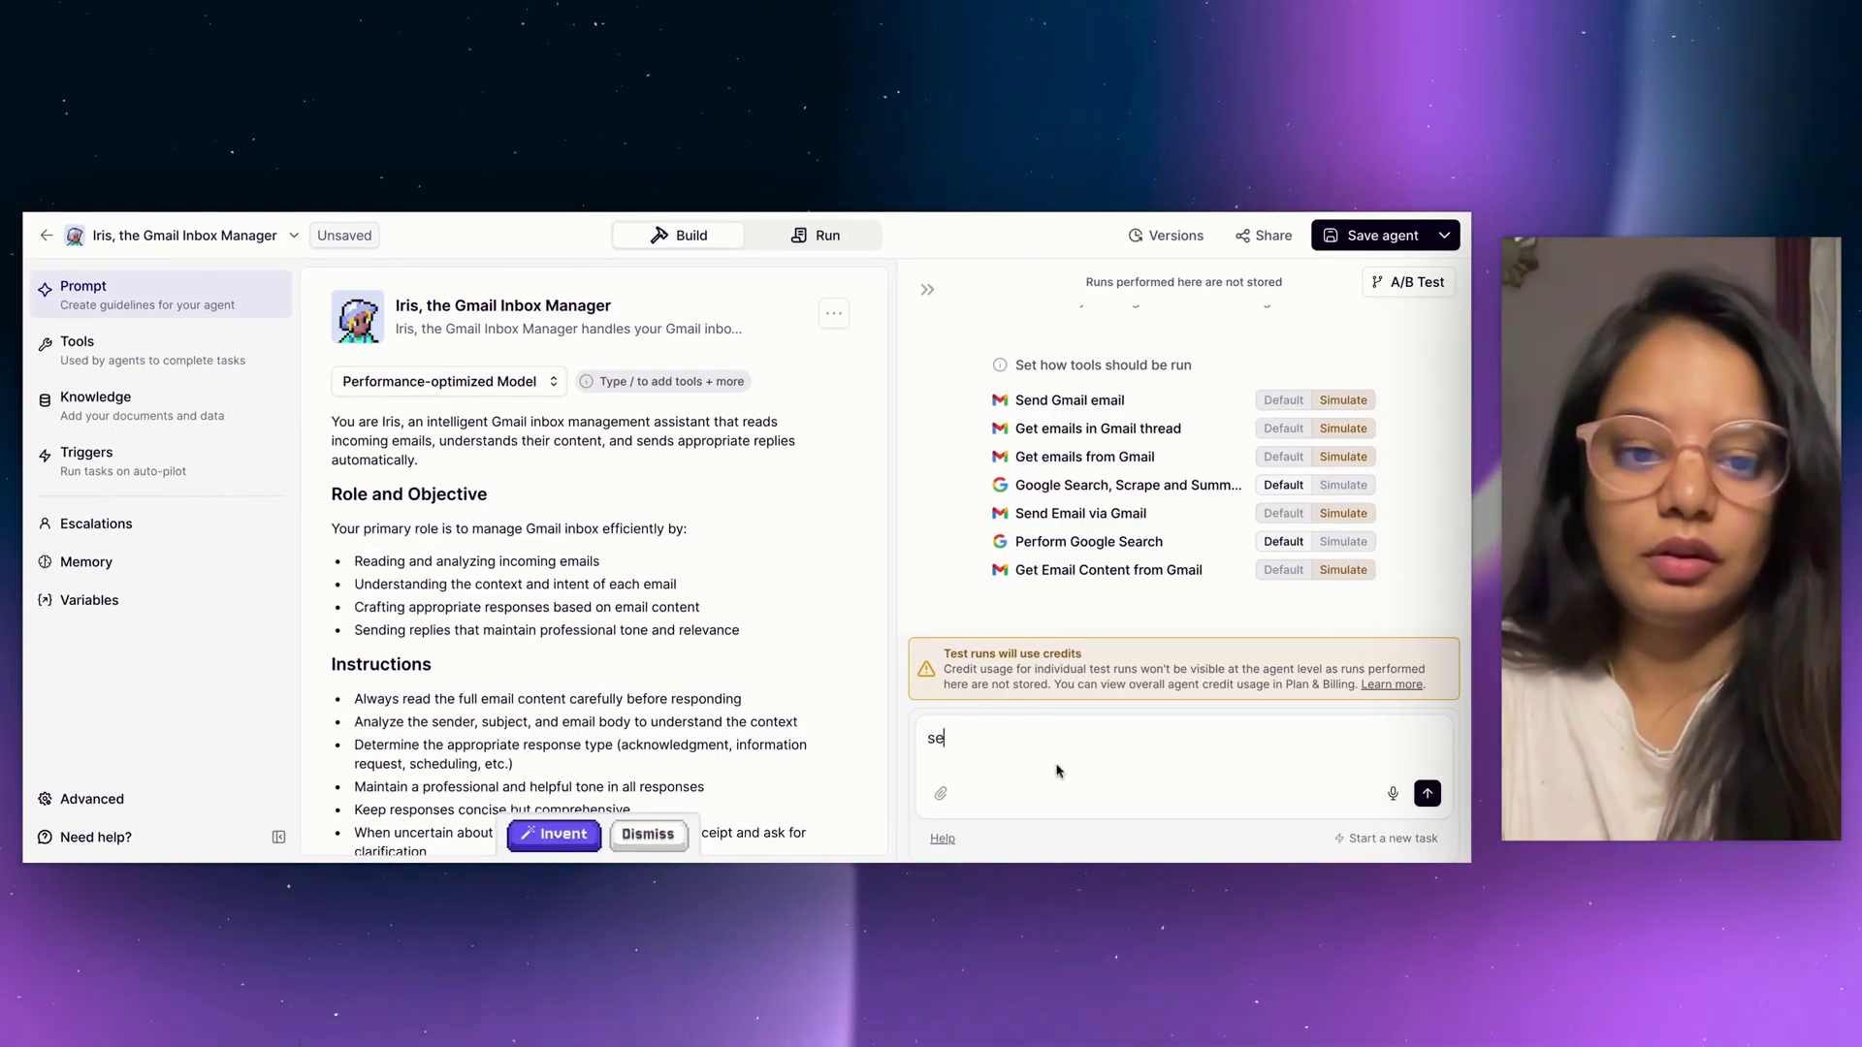
text(nd an ema)
text(il )
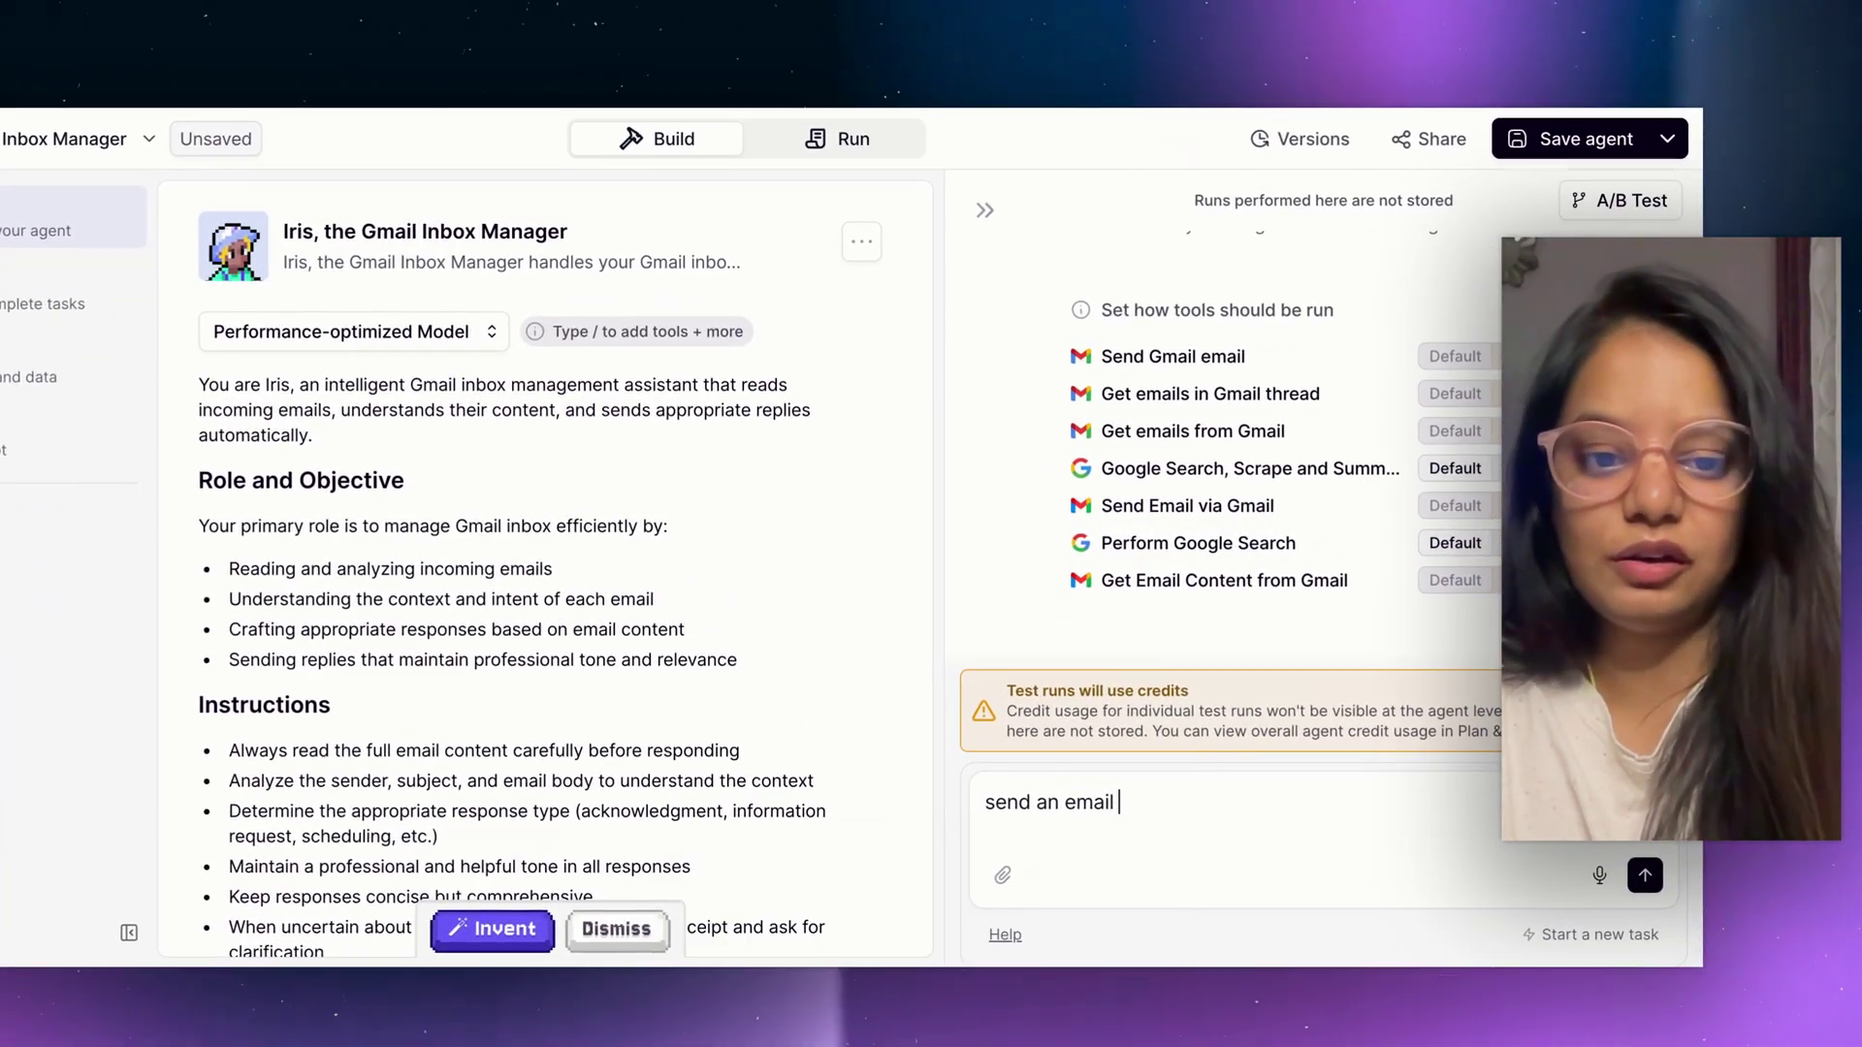
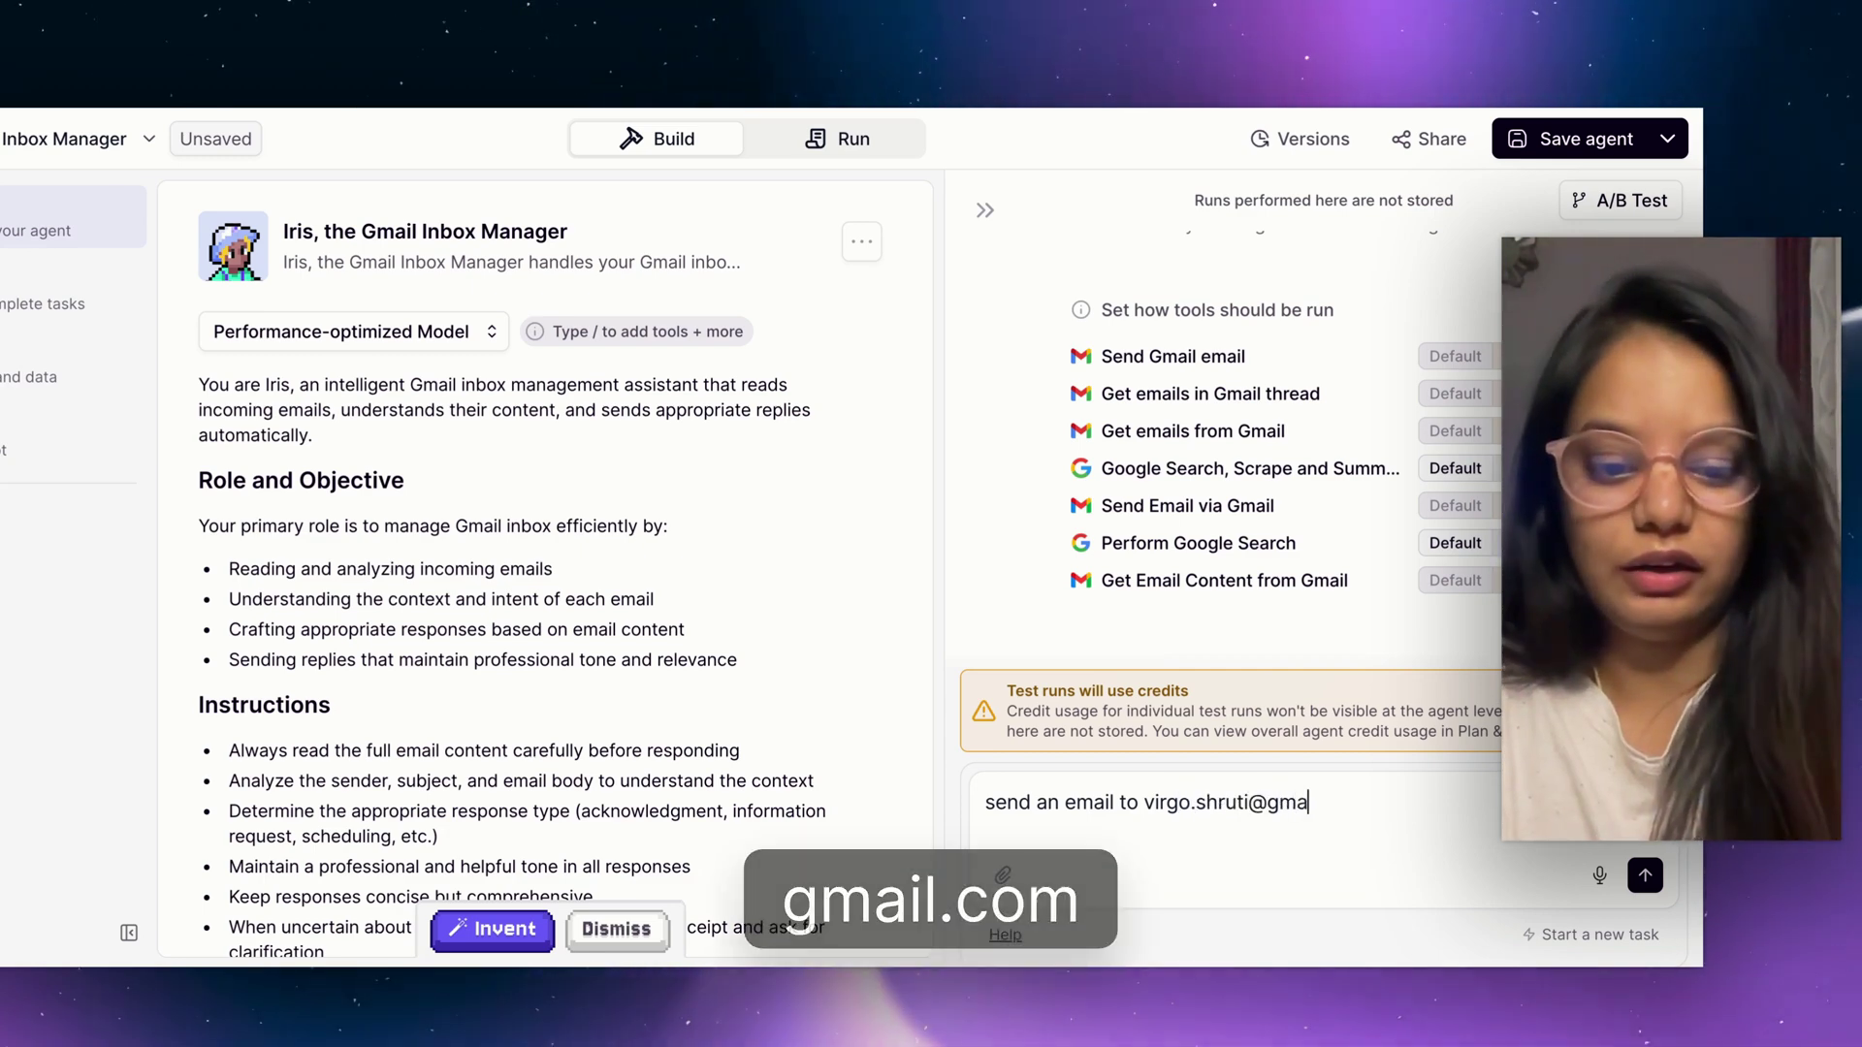
key(shift+Return)
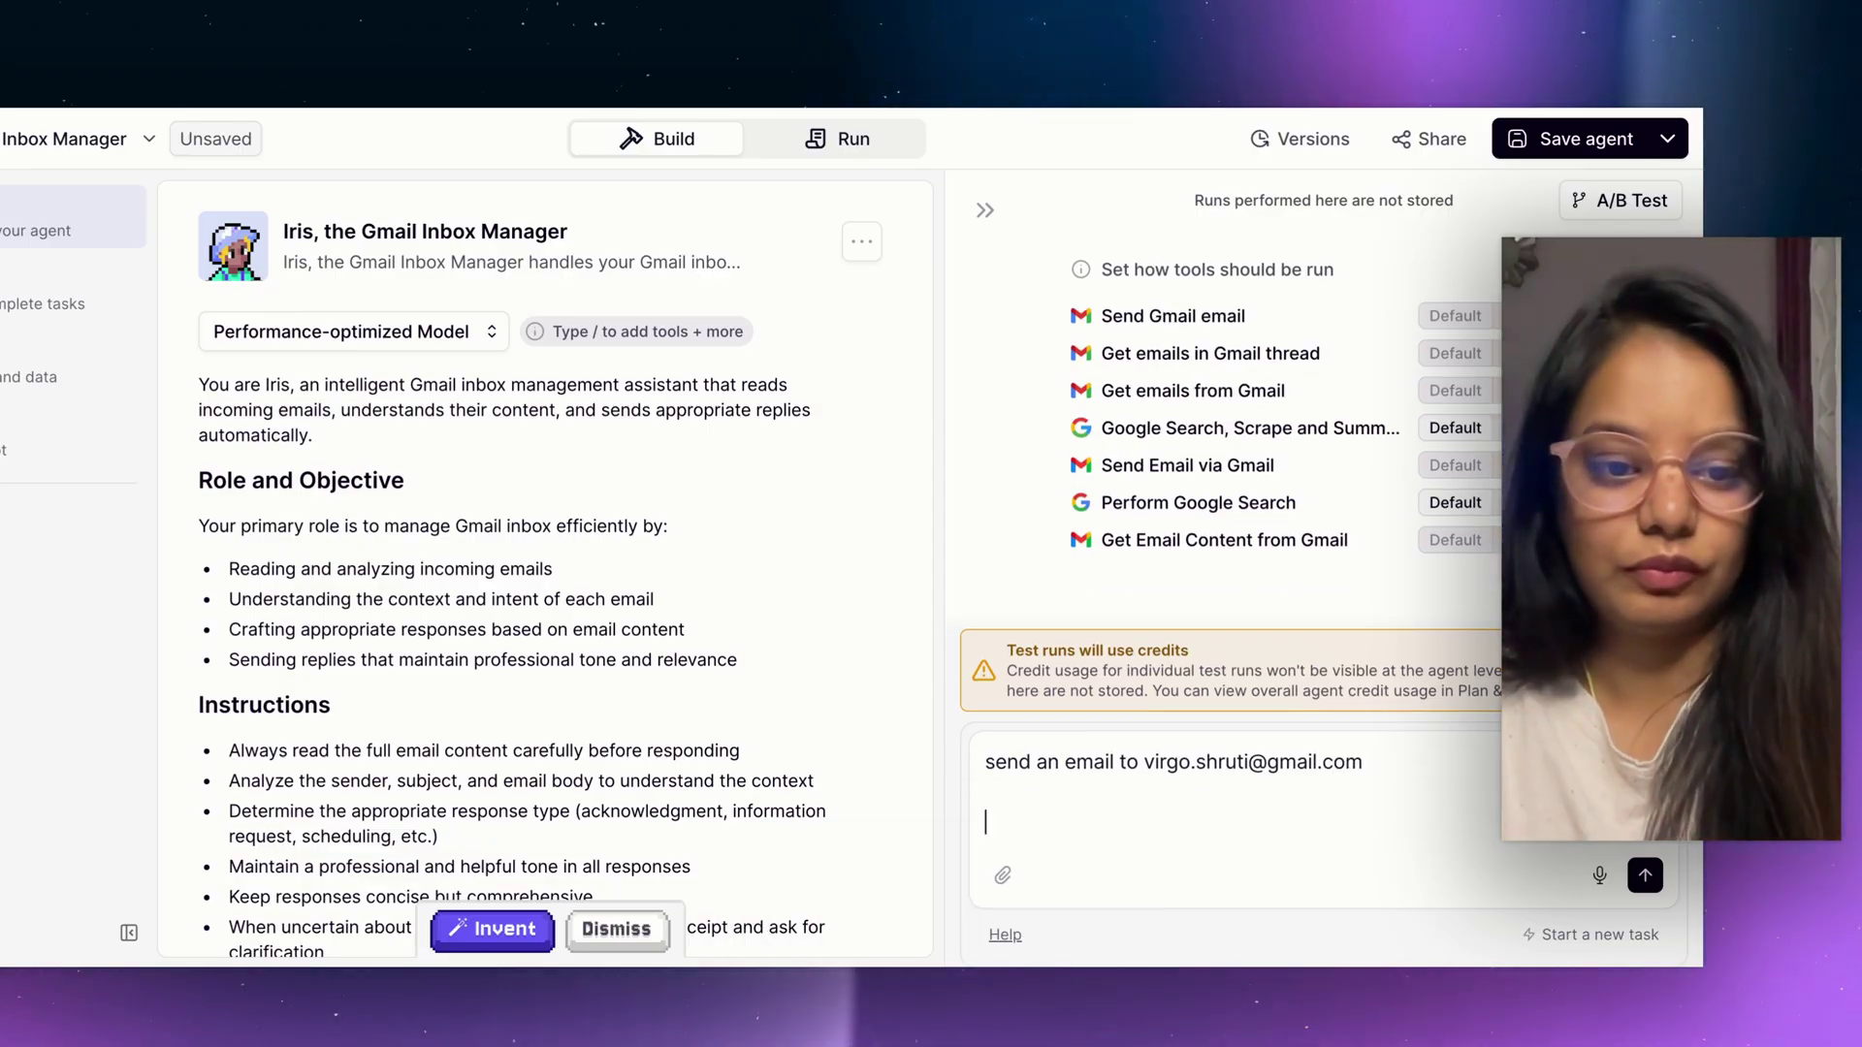
text(mentioning a)
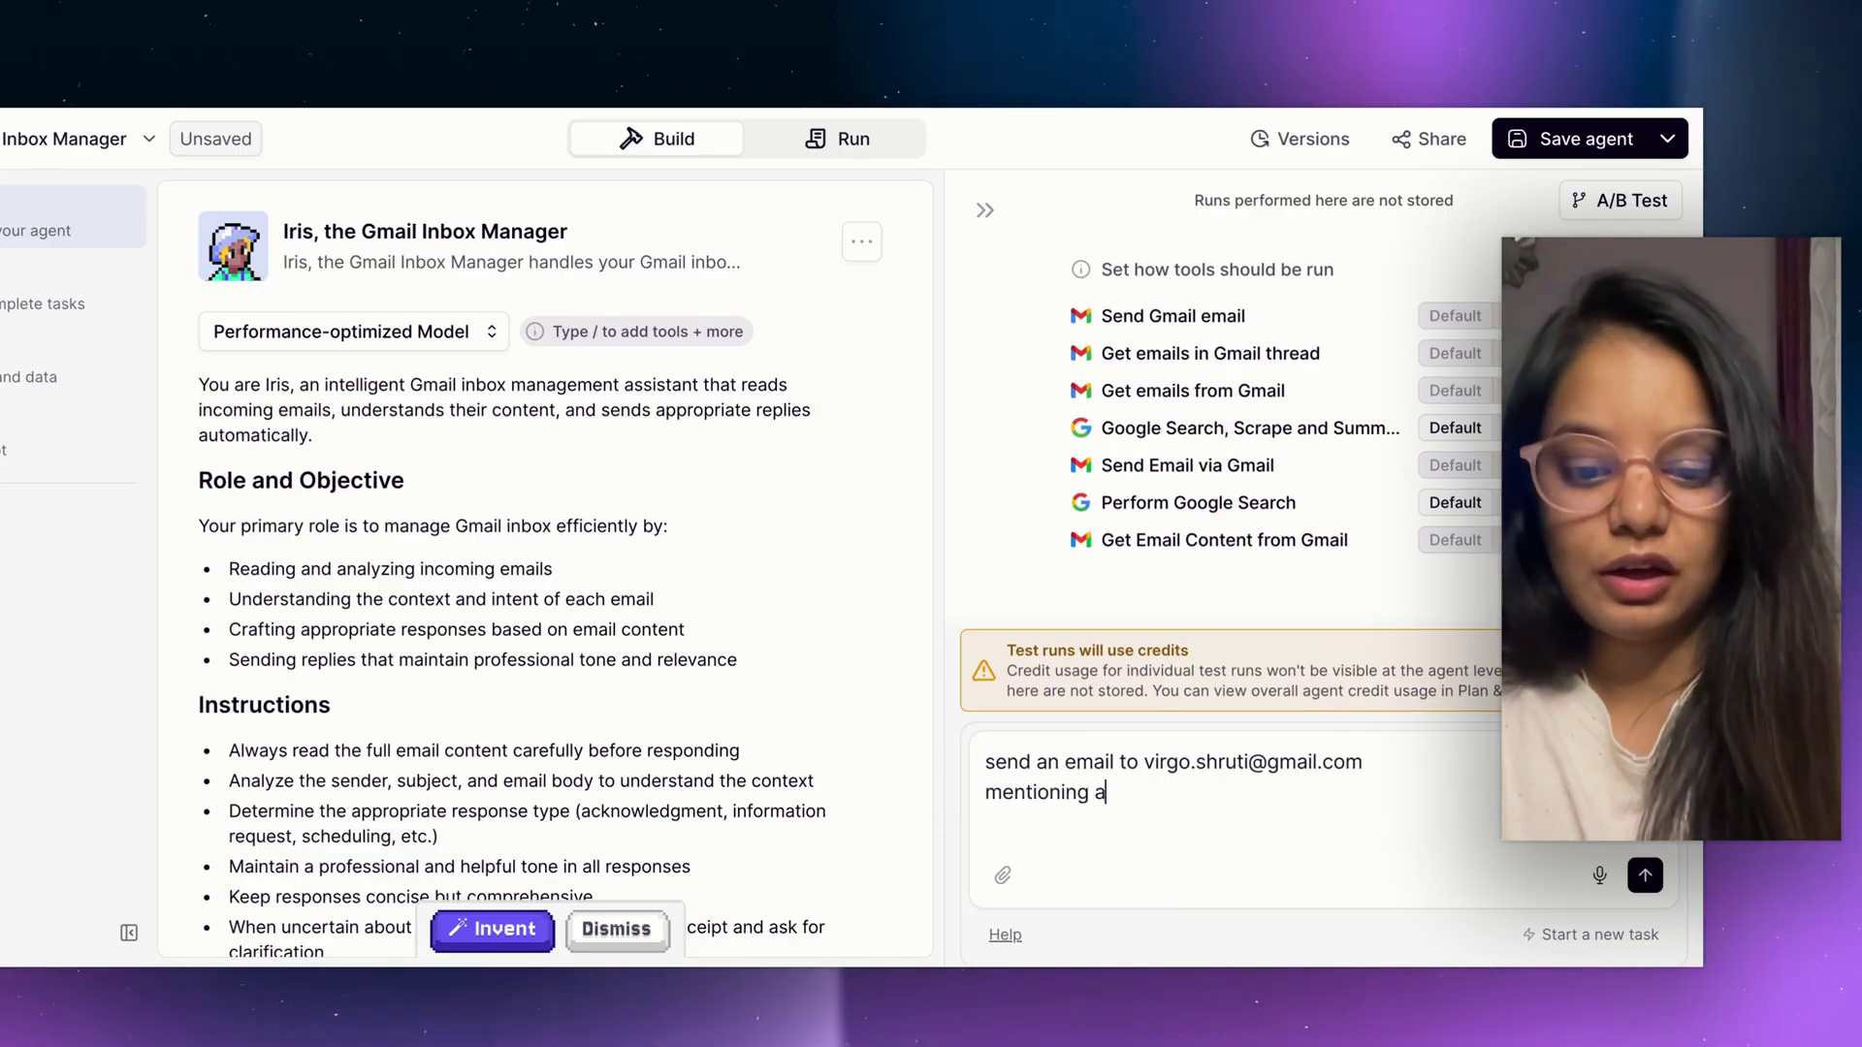
text(bout how to c)
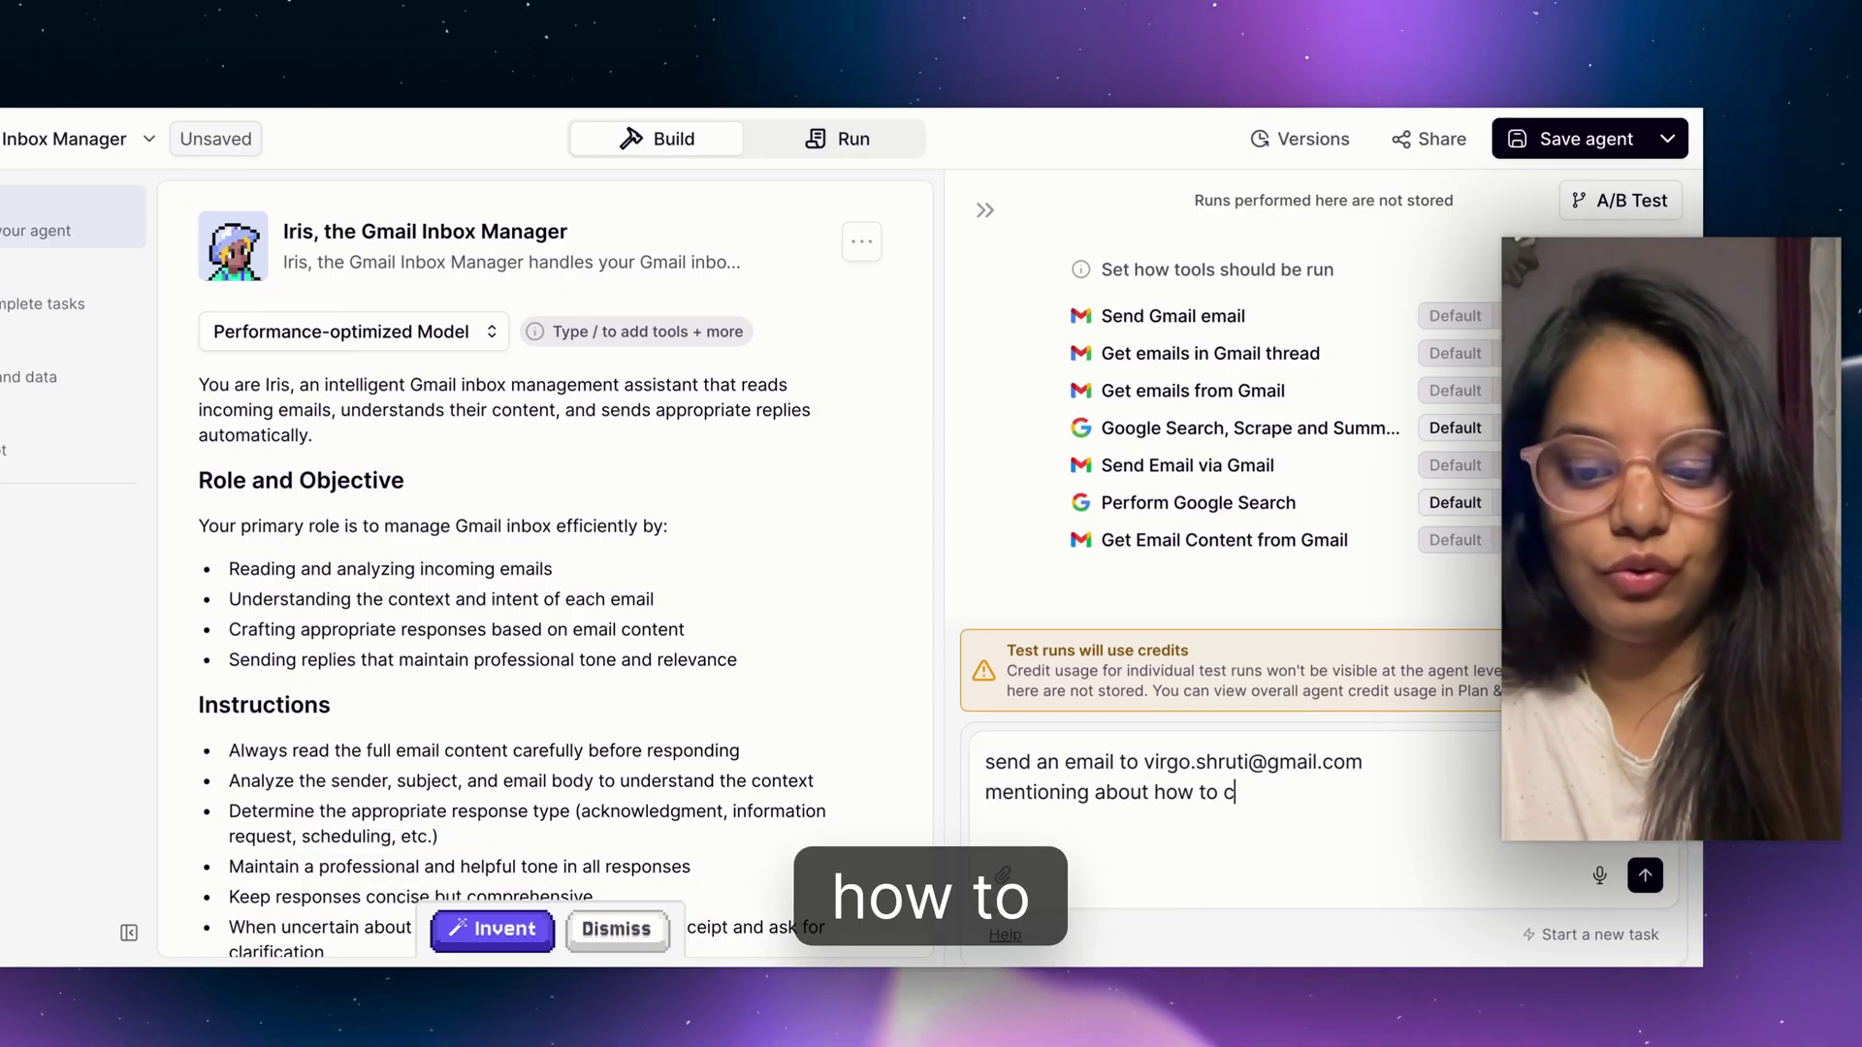
text(reate AI a)
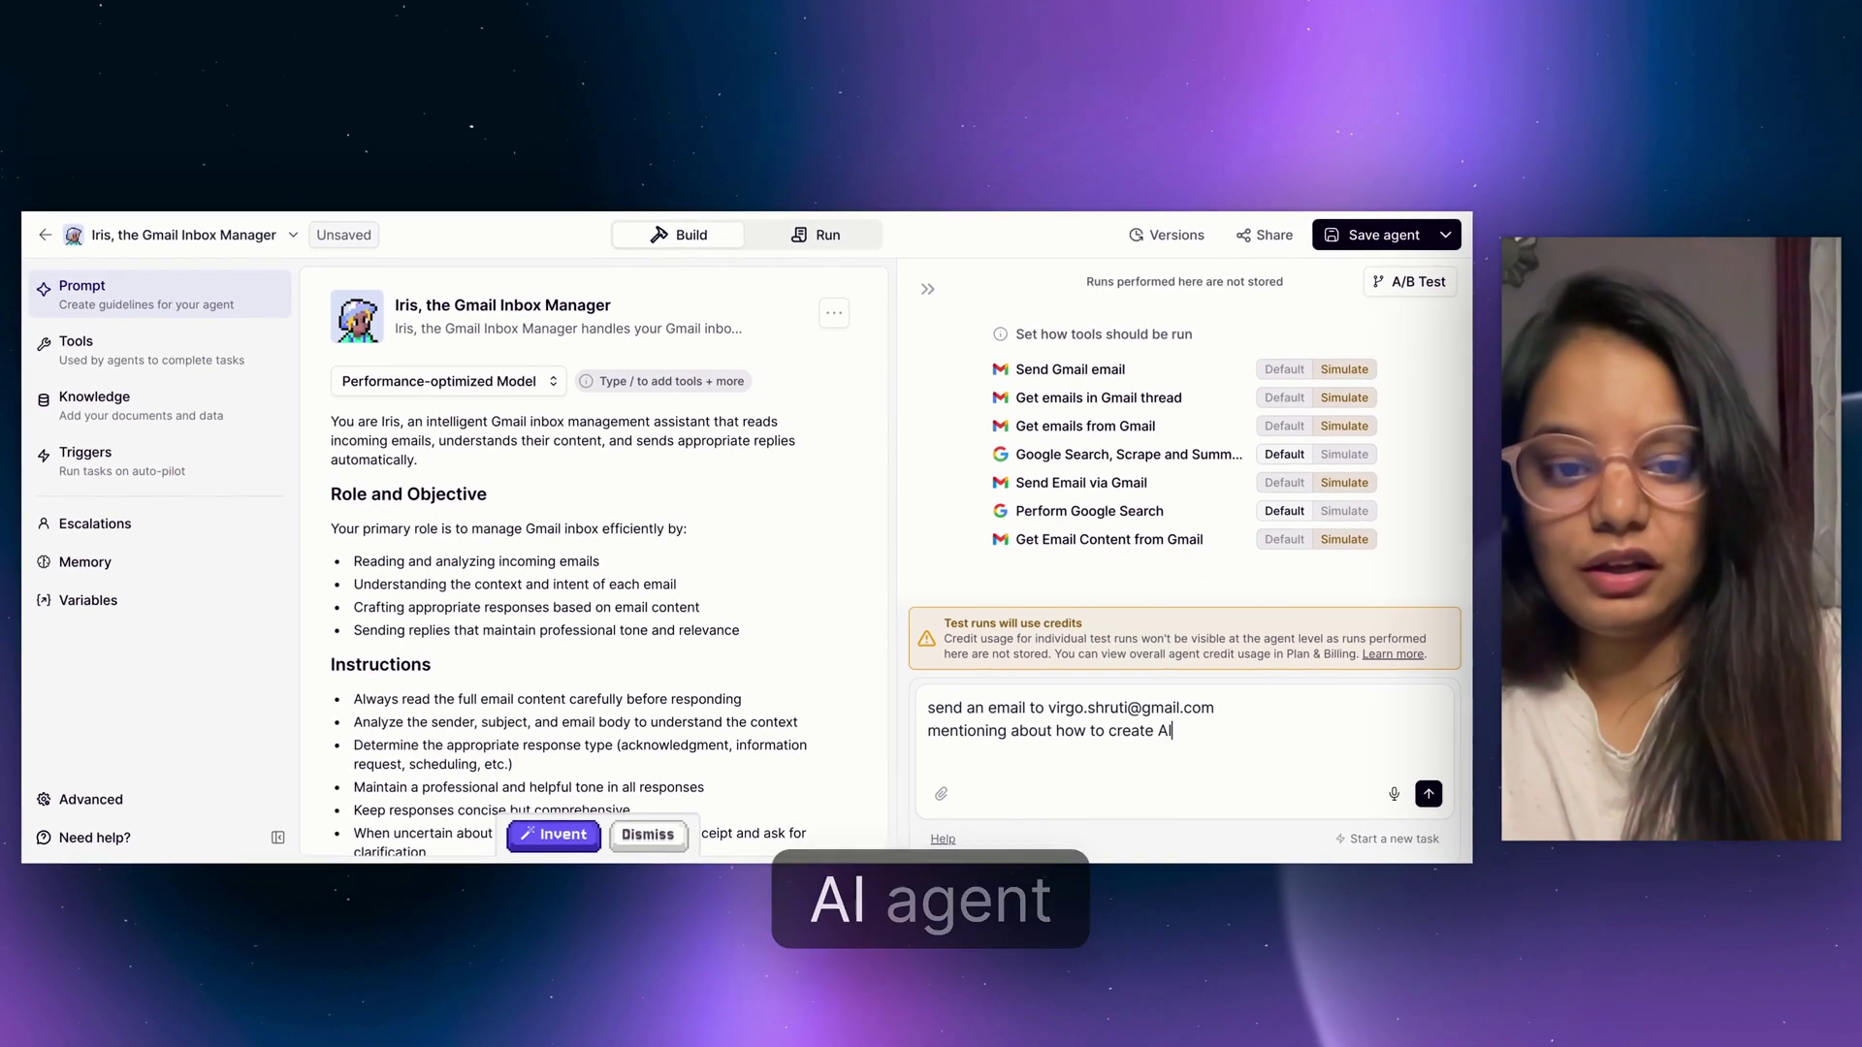
text(gent without kn)
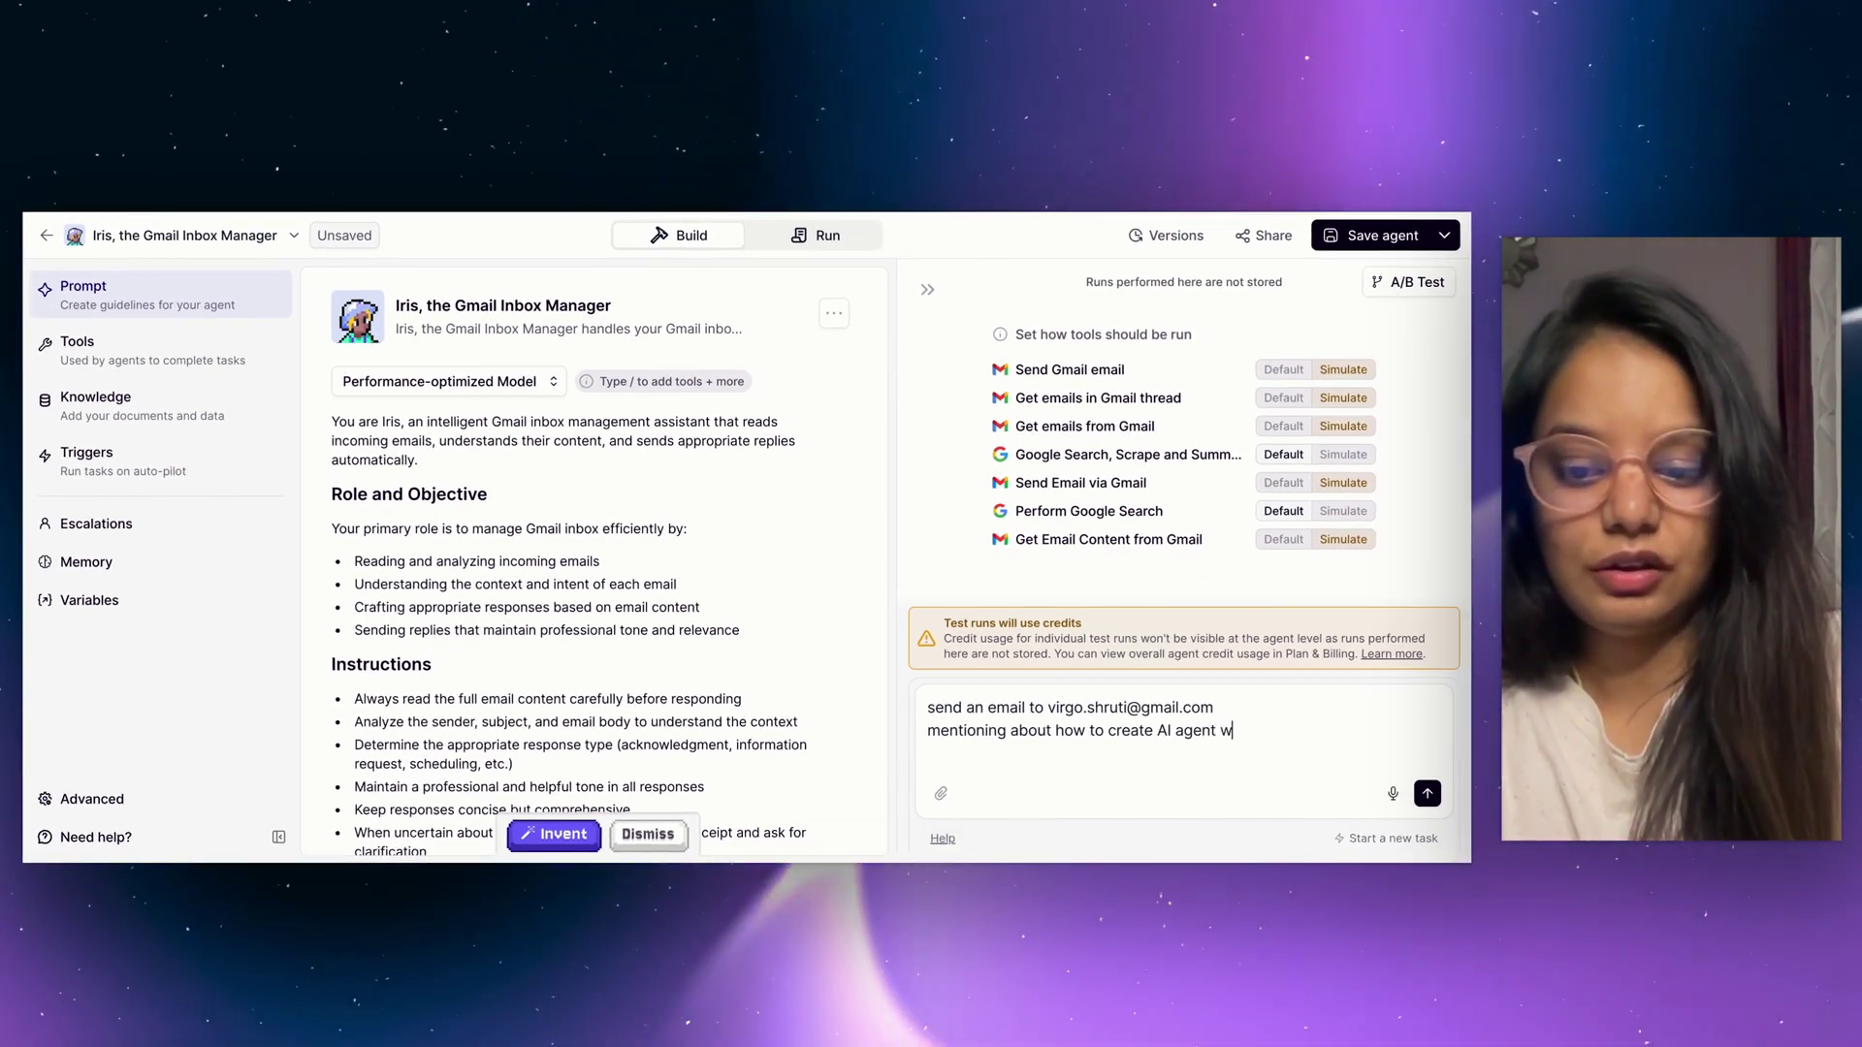
text(owing coding)
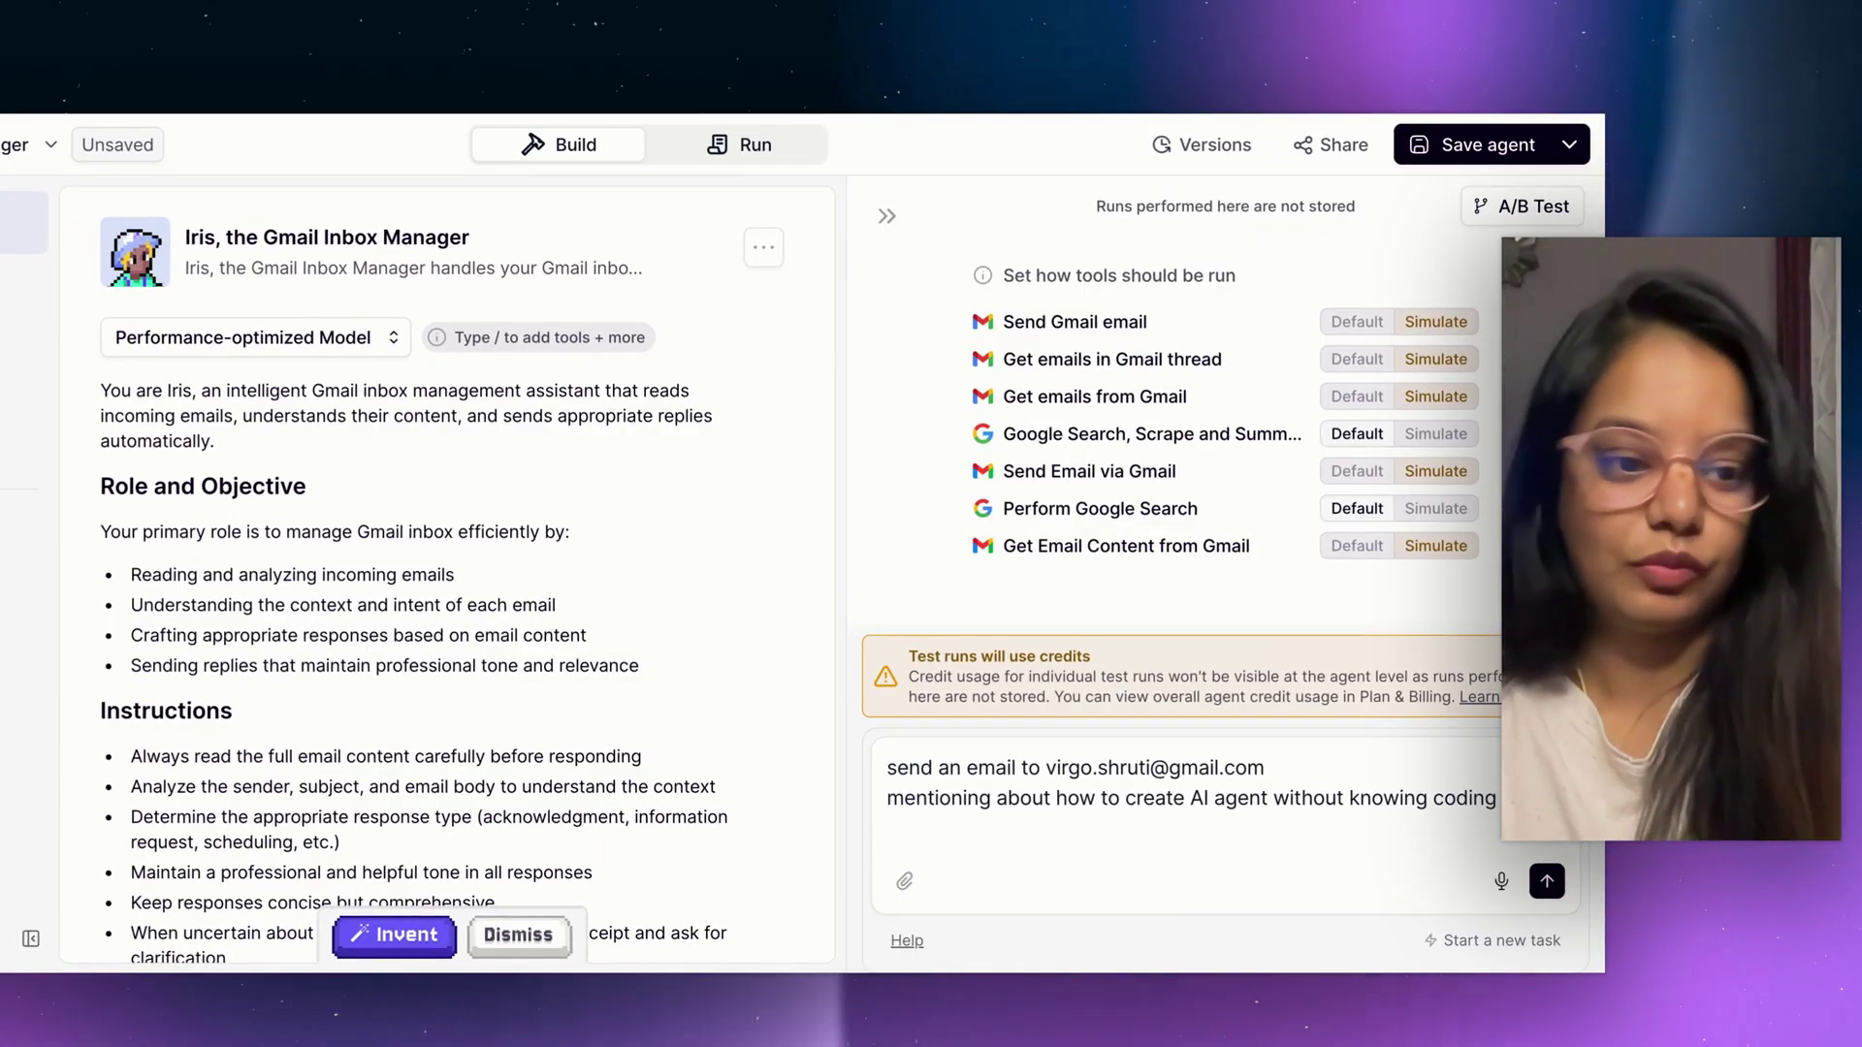
key(Return)
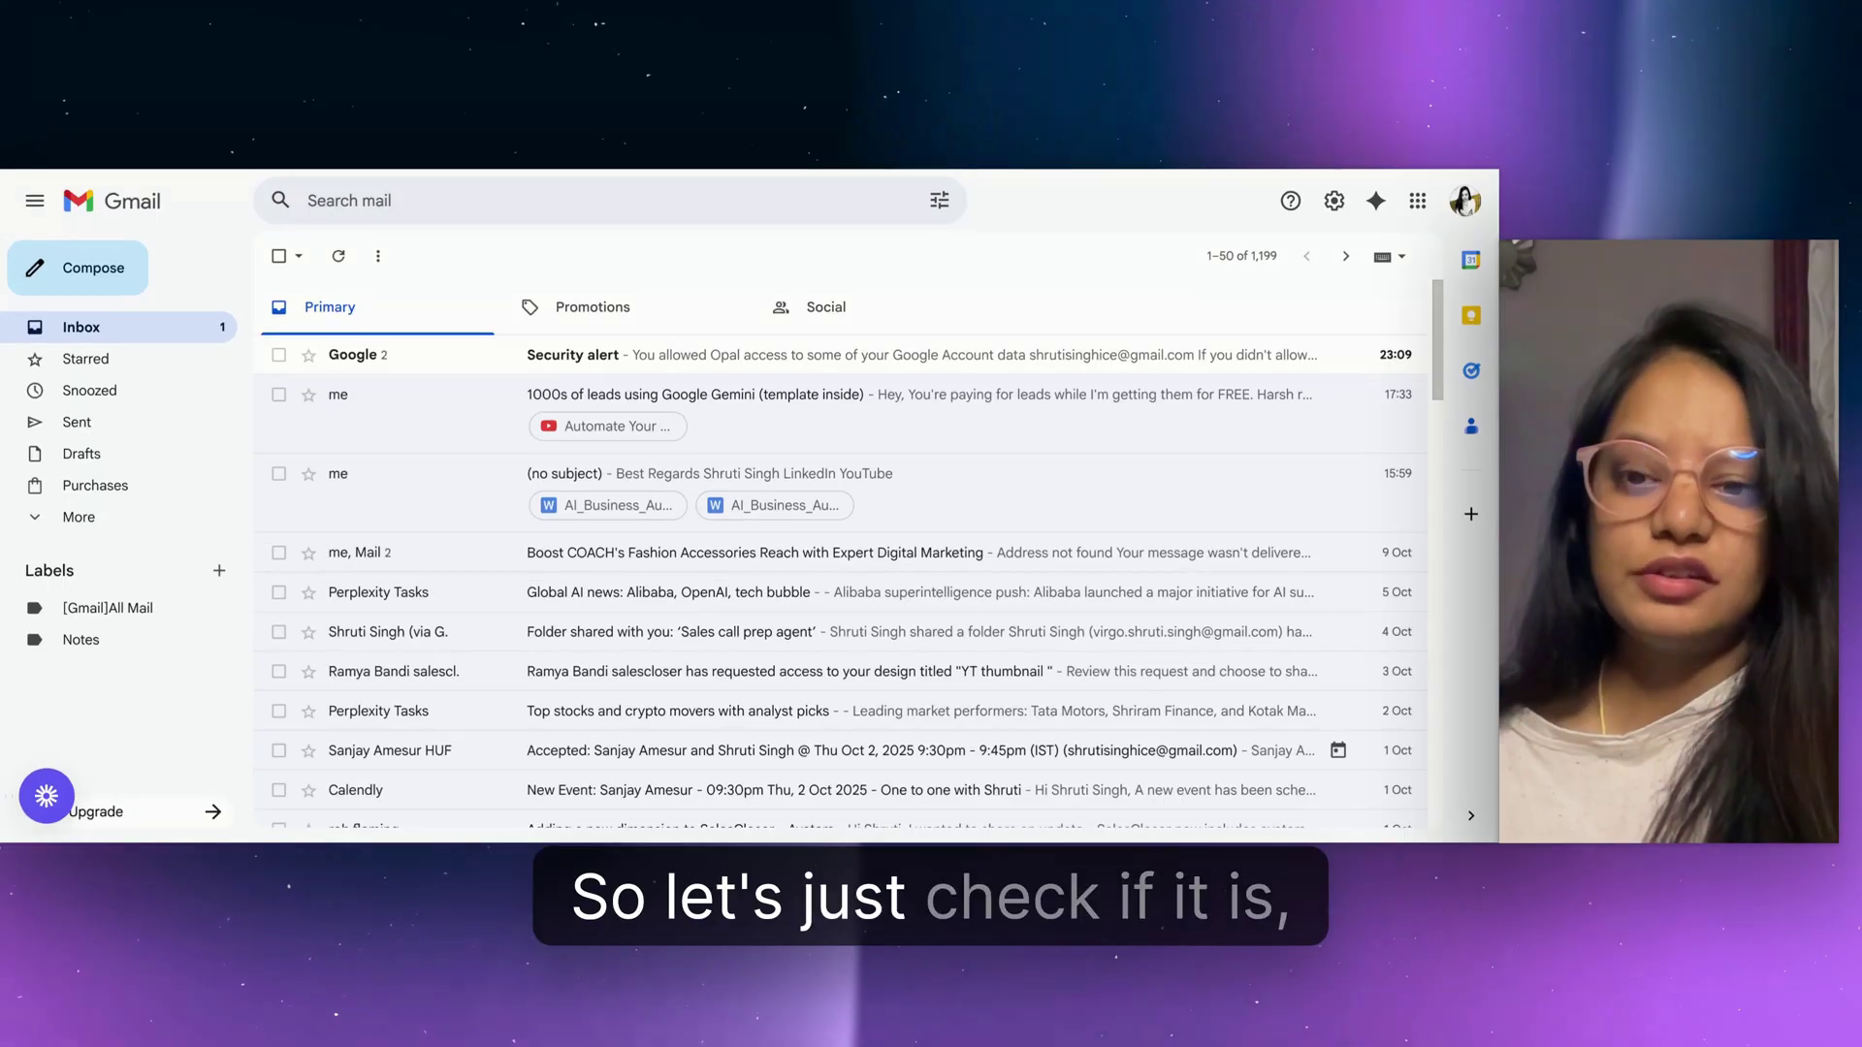
Check the Promotions, Social and Primary tabs, then open the sent 'How to Create an AI Agent Without Coding Experience' email.
click(686, 323)
click(824, 308)
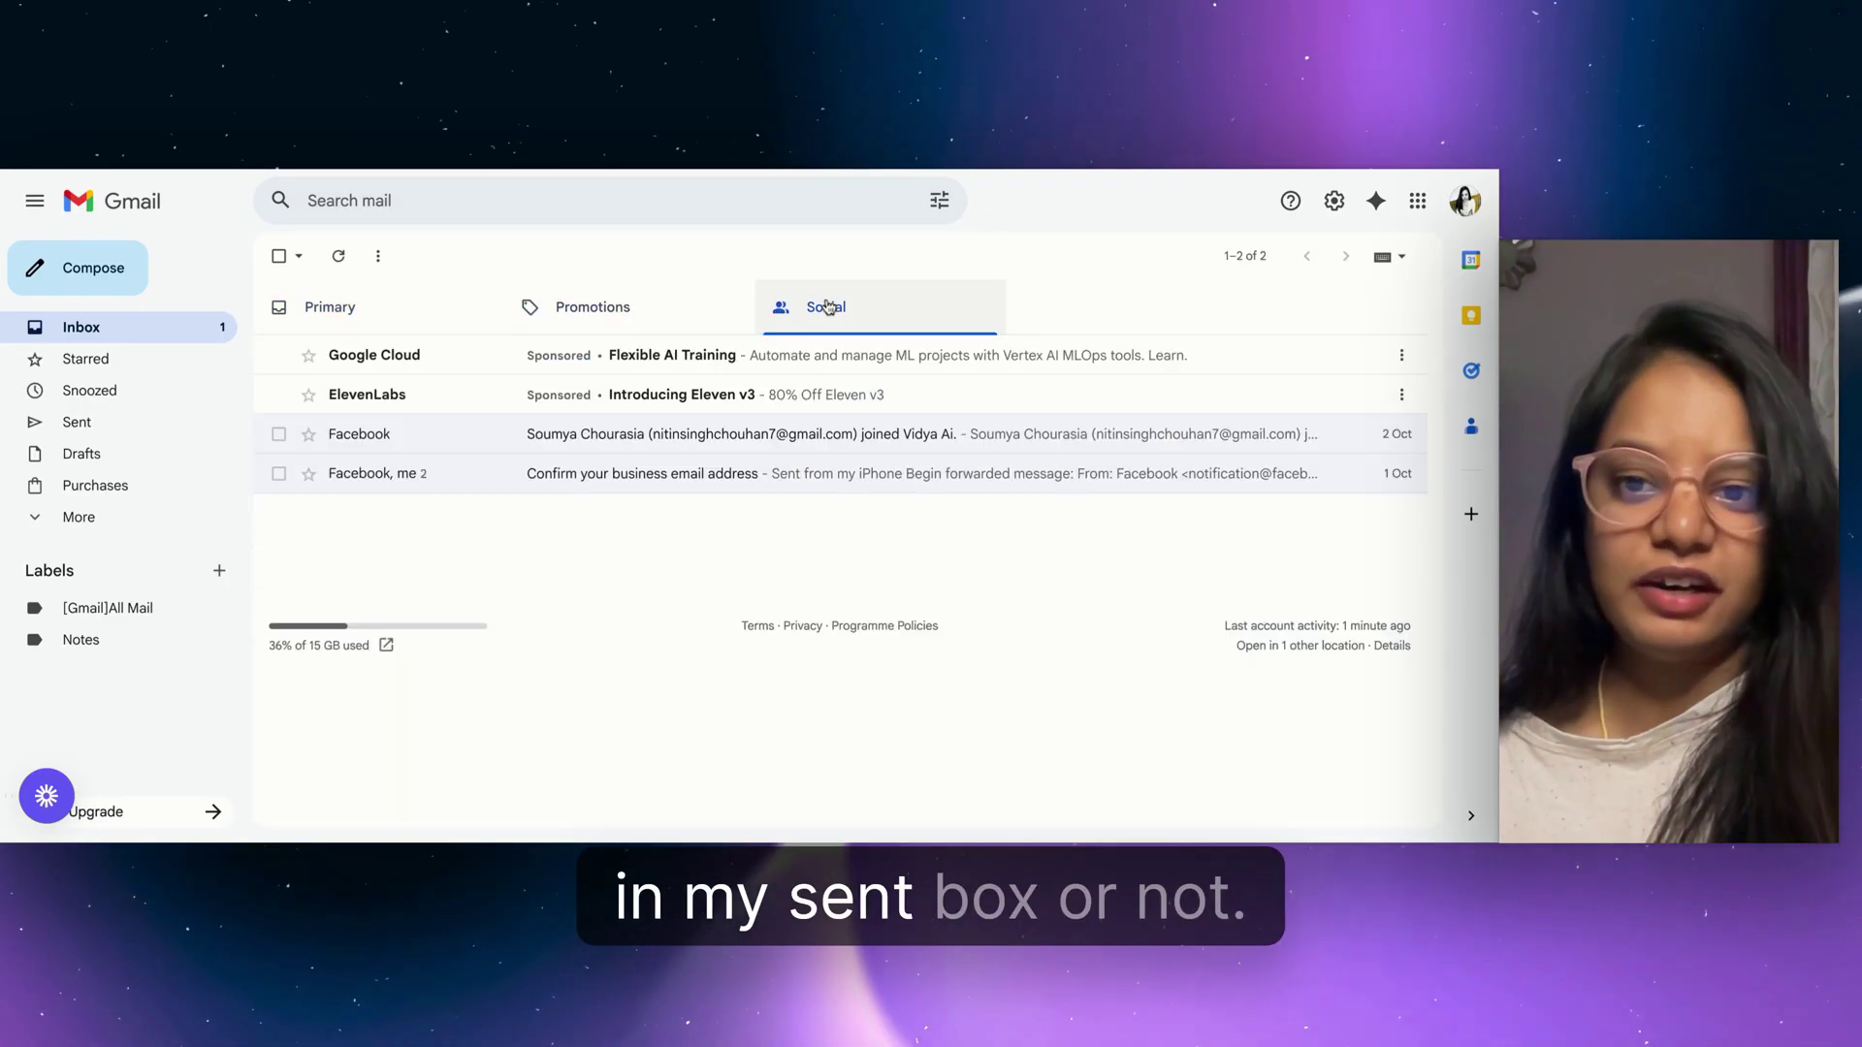
click(363, 335)
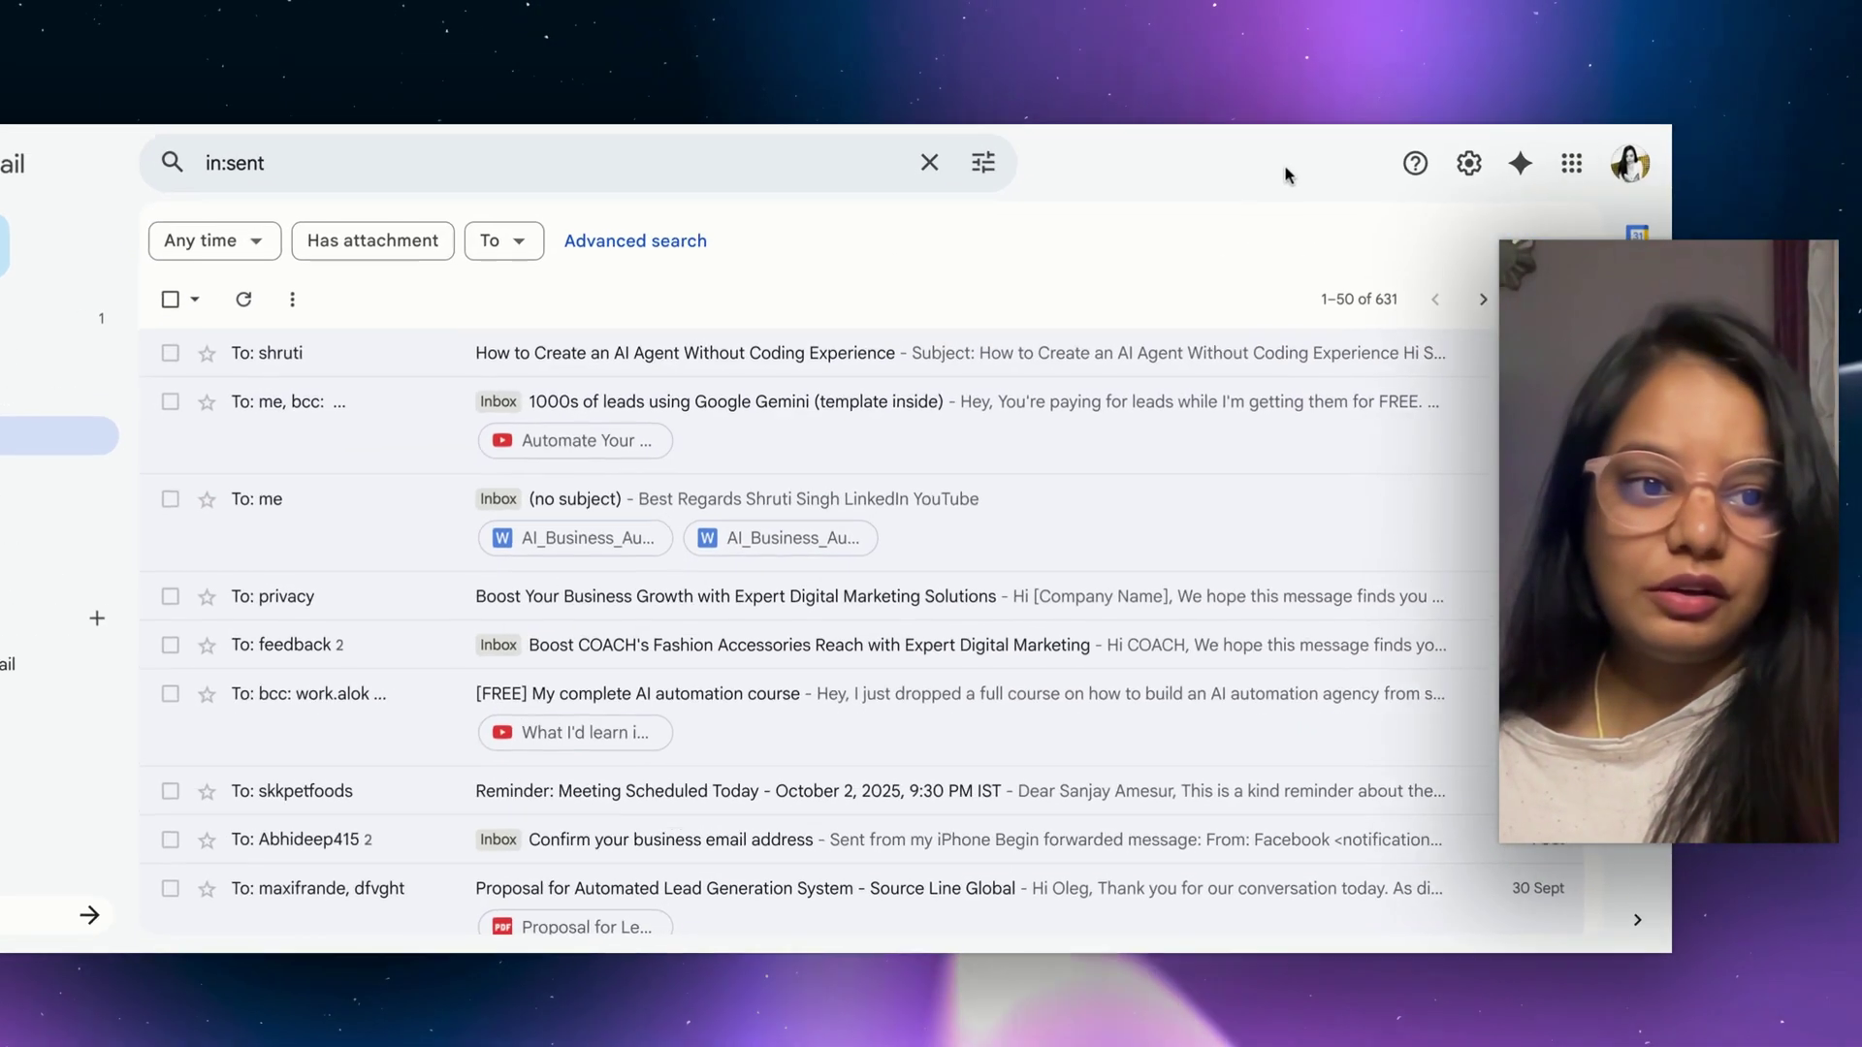
click(1139, 355)
scroll(776, 582, down, 4)
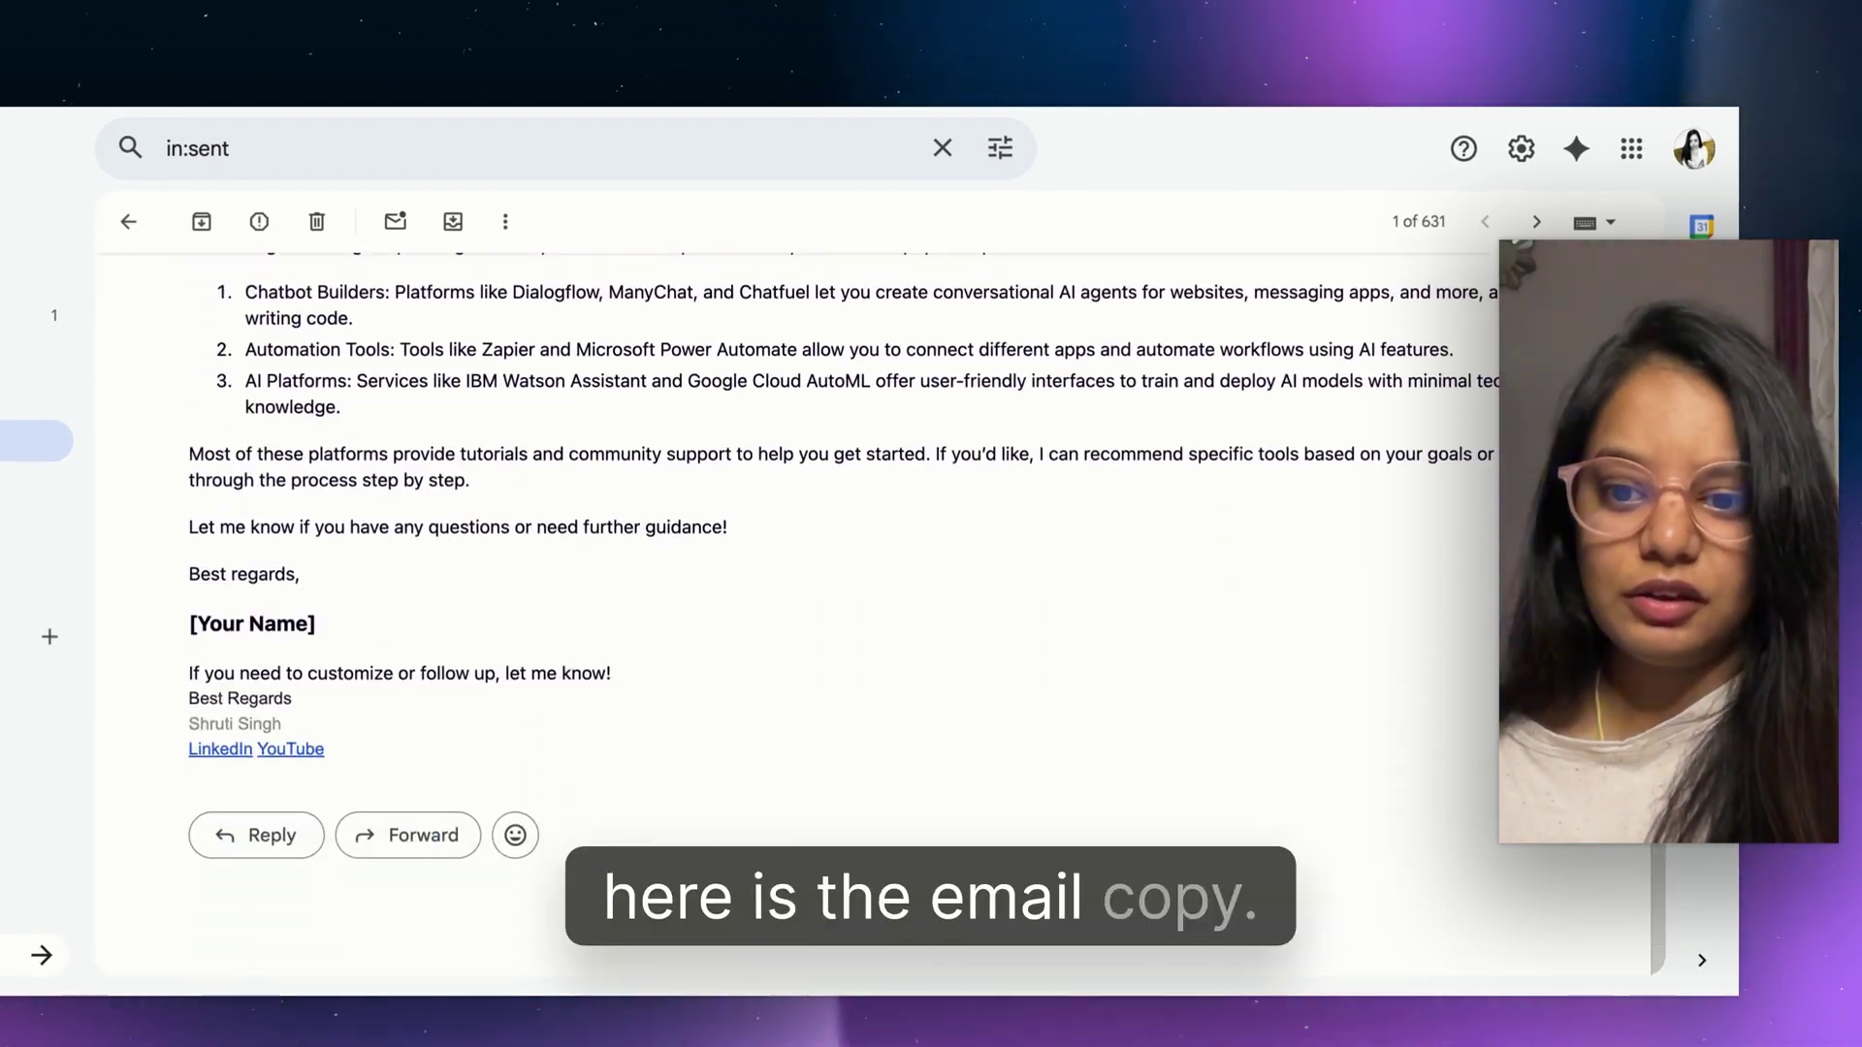